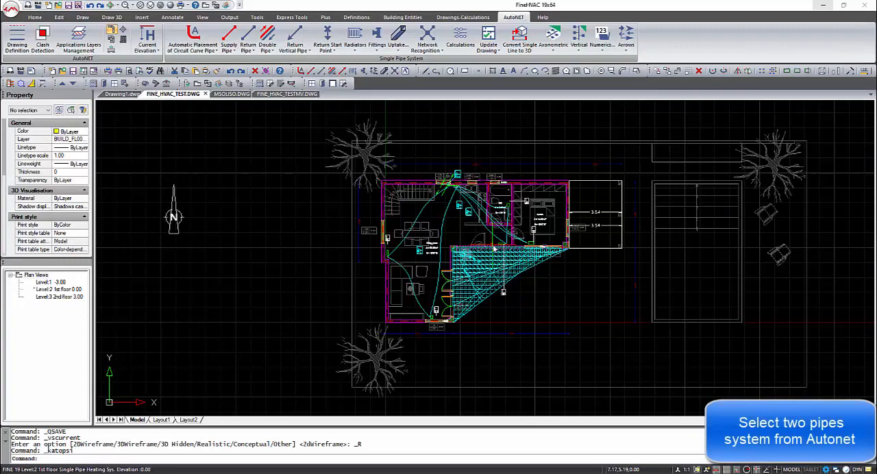
Step: Switch to the two pipes system and automatically place radiators in the bedroom, WC and living room spaces
left_click(112, 41)
left_click(112, 41)
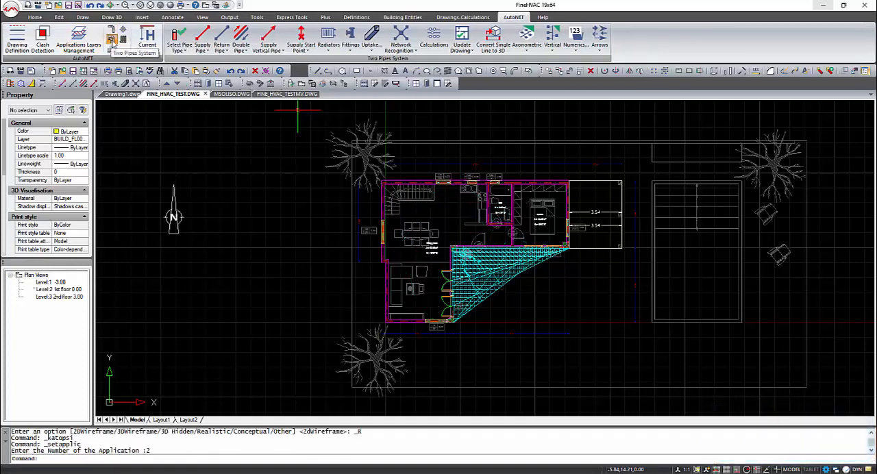
left_click(329, 43)
left_click(352, 85)
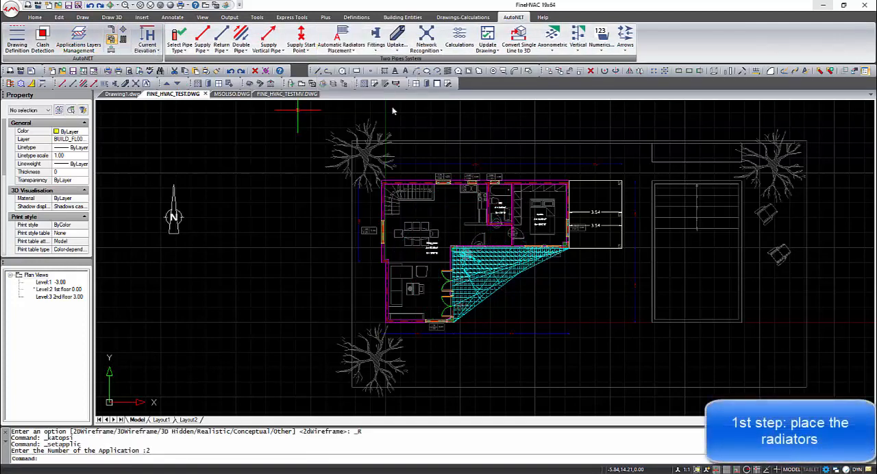
left_click(539, 221)
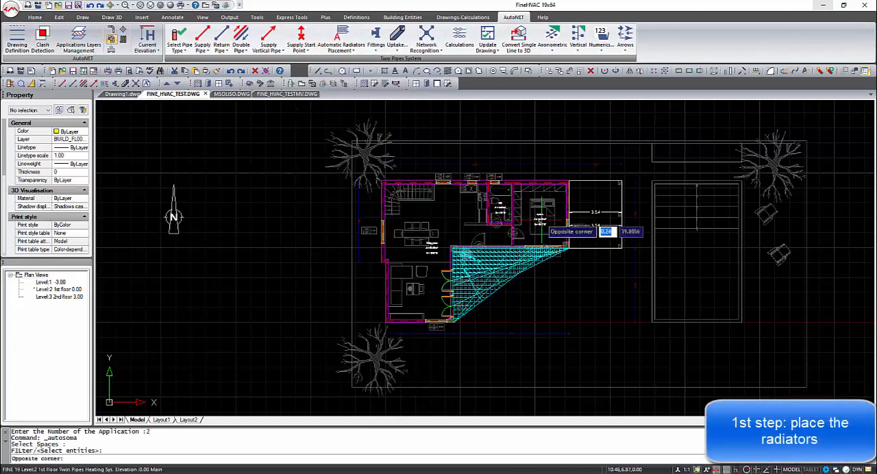
left_click(565, 244)
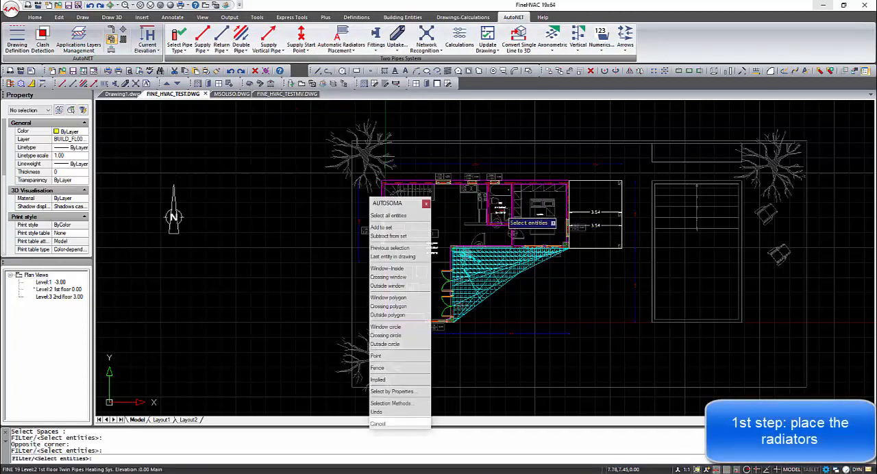
left_click(500, 209)
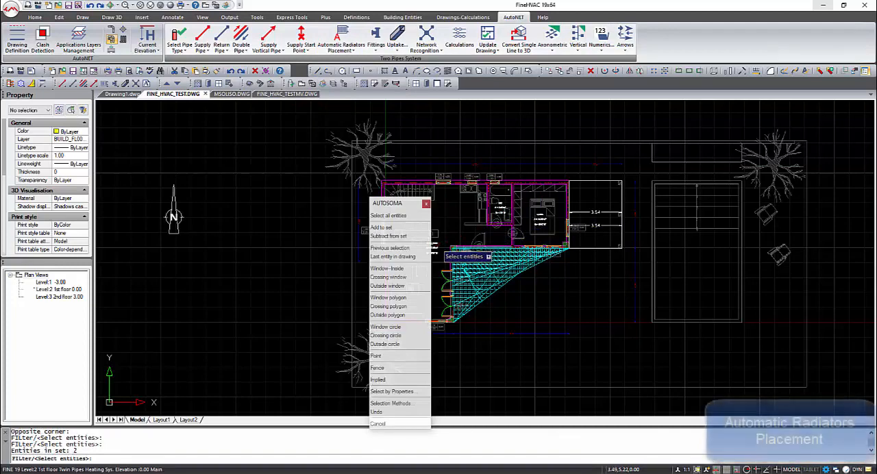
left_click(436, 245)
right_click(458, 234)
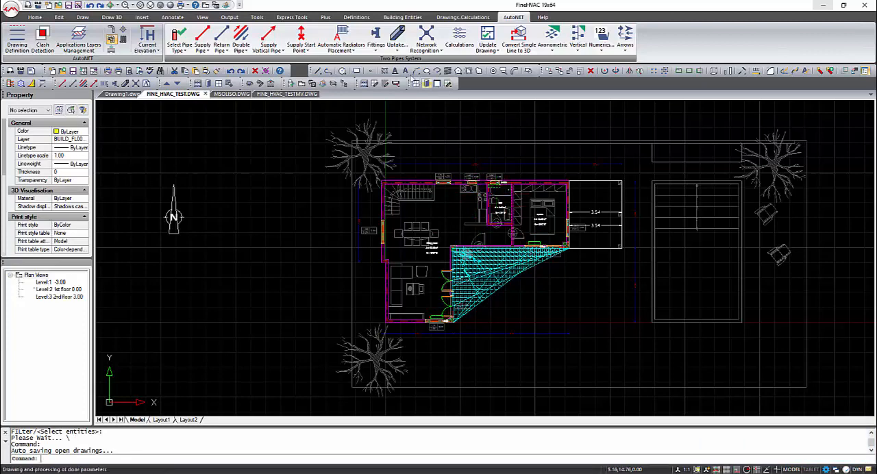
Step: Insert an II905 radiator vertically beside the living room's west wall, just below the window, with entity snap off for the placement
left_click(358, 50)
left_click(363, 61)
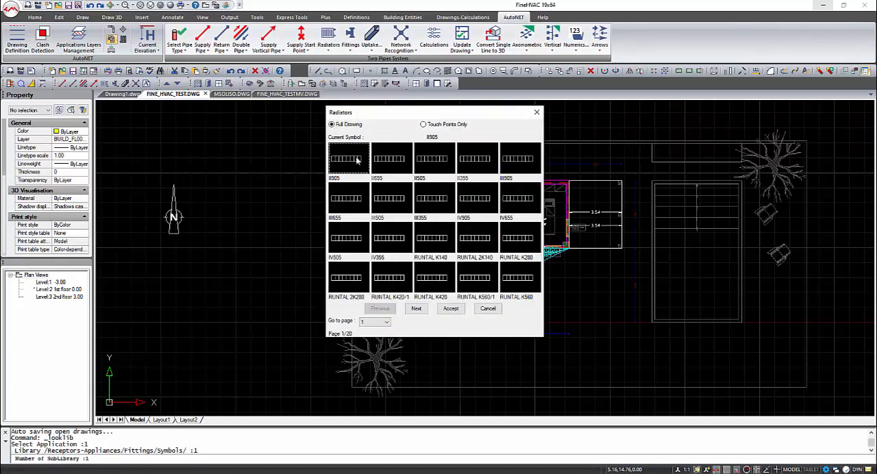
left_click(451, 310)
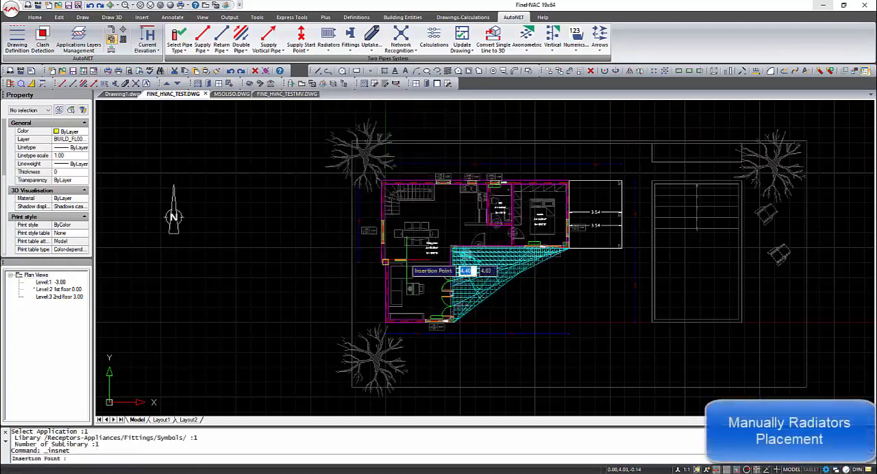
scroll(387, 257, "up", 4)
scroll(388, 257, "up", 2)
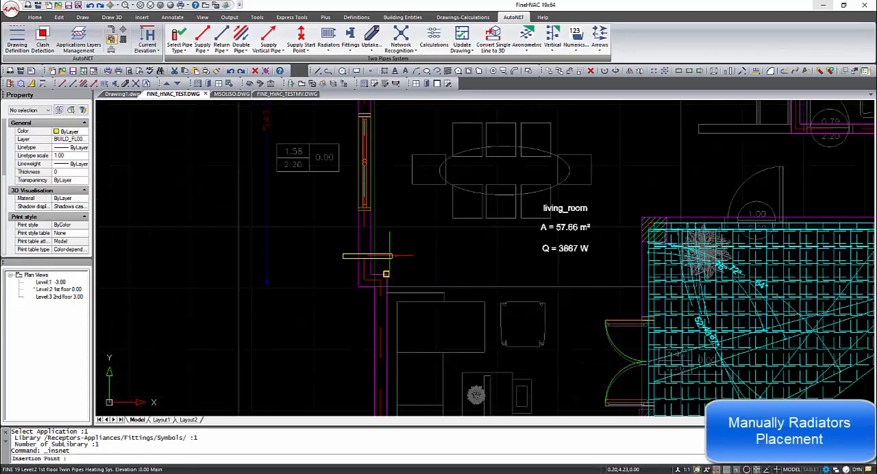
key("F3")
left_click(385, 246)
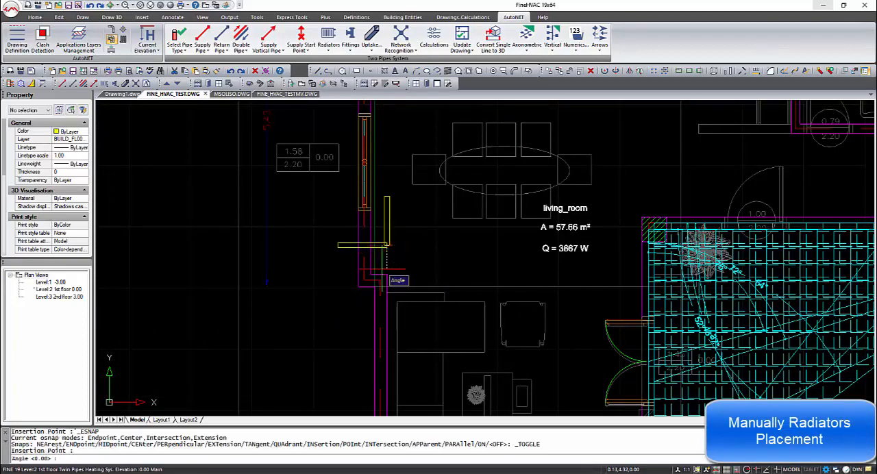
left_click(384, 268)
scroll(384, 268, "down", 2)
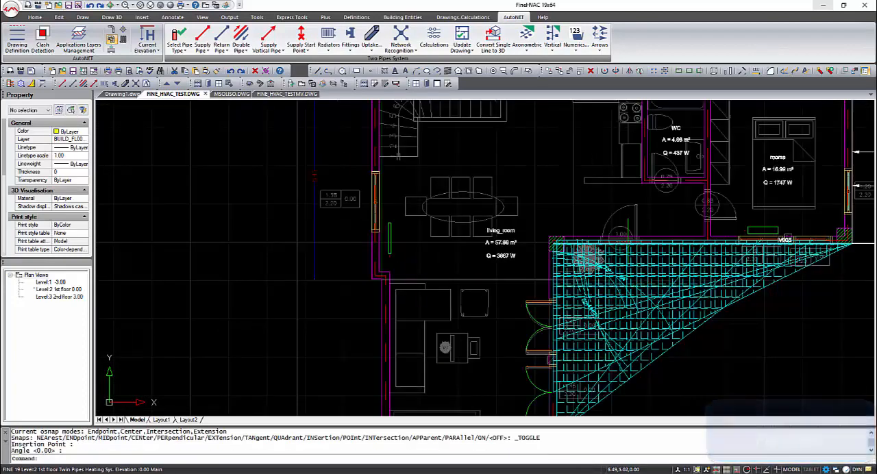
key("F3")
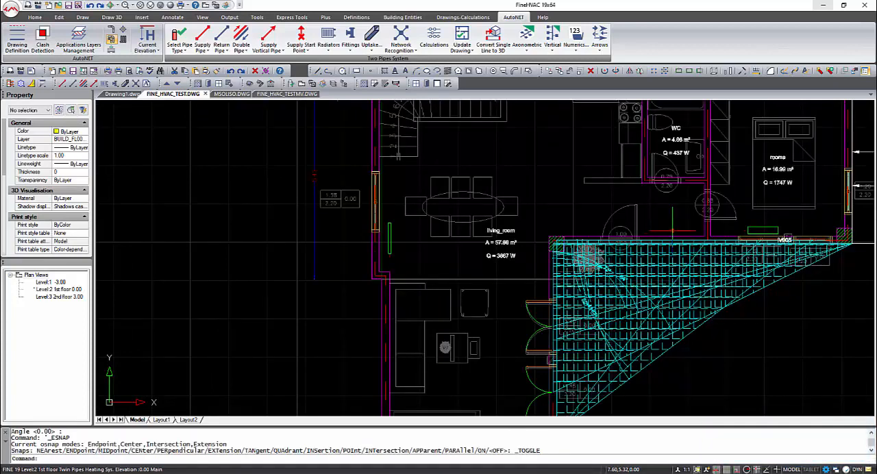
Step: Insert another II905 radiator horizontally along the hallway wall between the entrance door and the bedroom, using the default angle
key("Escape")
key("F3")
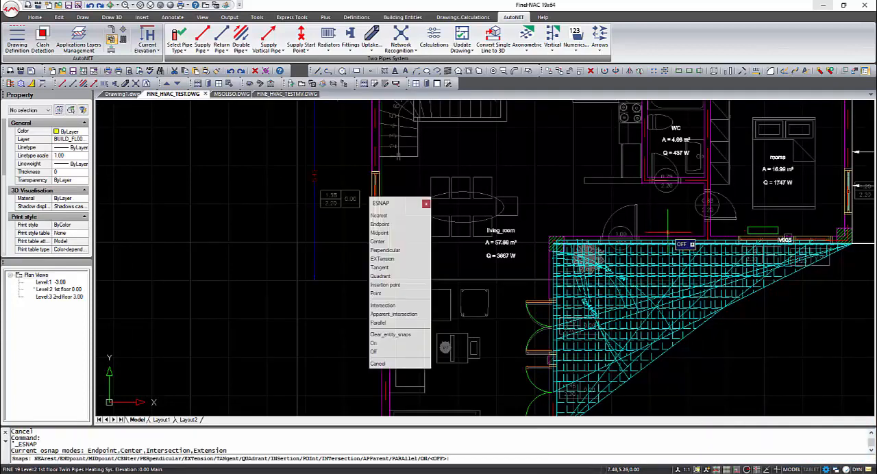
key("Escape")
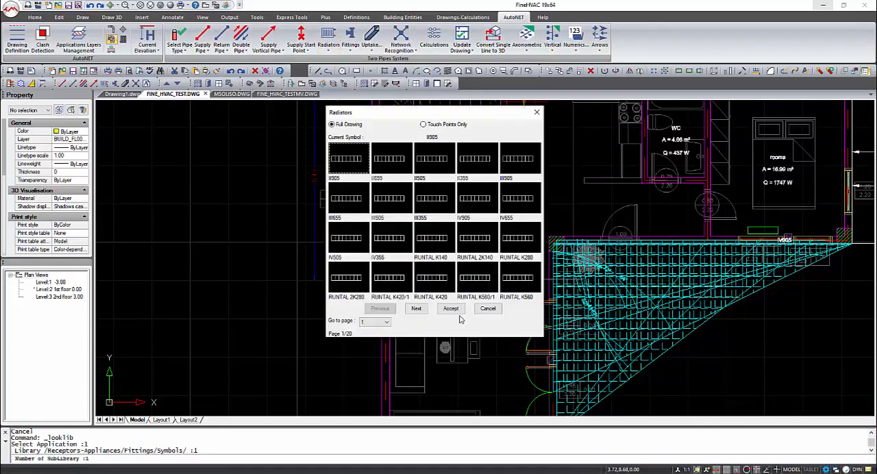
left_click(451, 309)
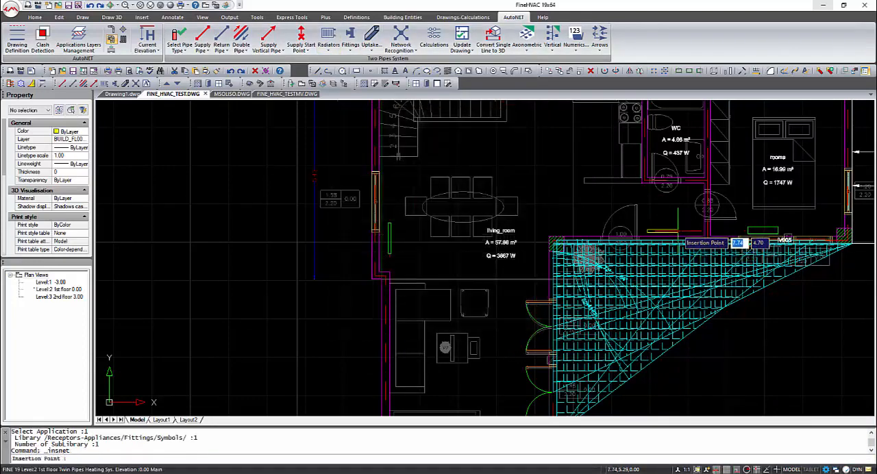
key("F3")
left_click(684, 232)
right_click(684, 232)
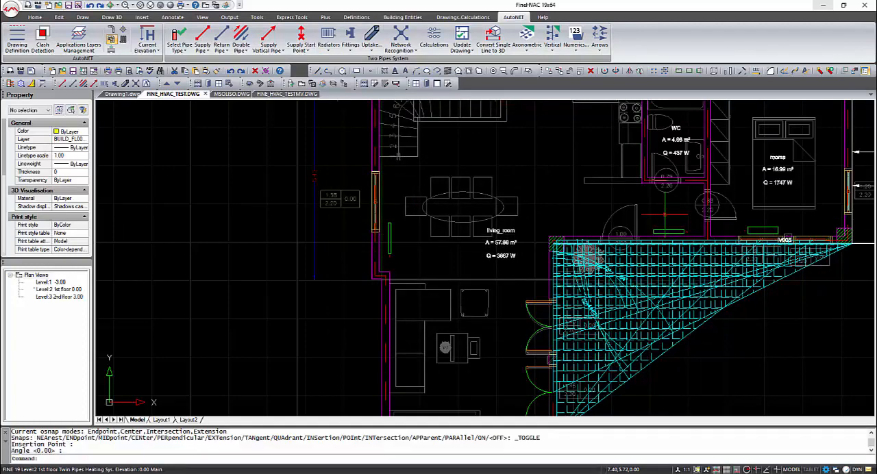
Step: Rotate the WC radiator to 270 degrees so it stands vertically
scroll(665, 214, "down", 1)
scroll(567, 320, "up", 1)
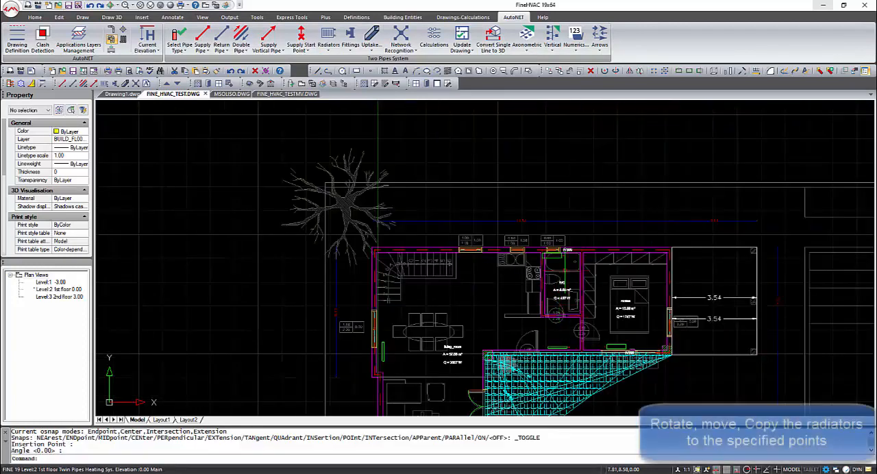
scroll(563, 261, "up", 1)
left_click(558, 252)
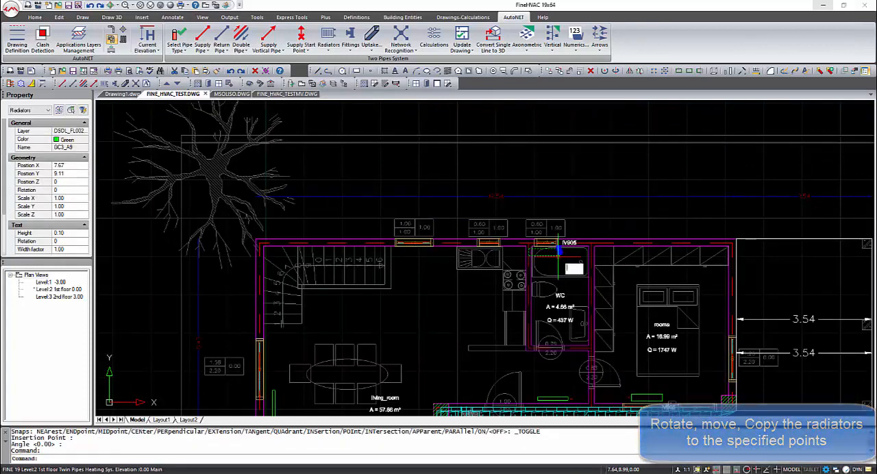
type("ro")
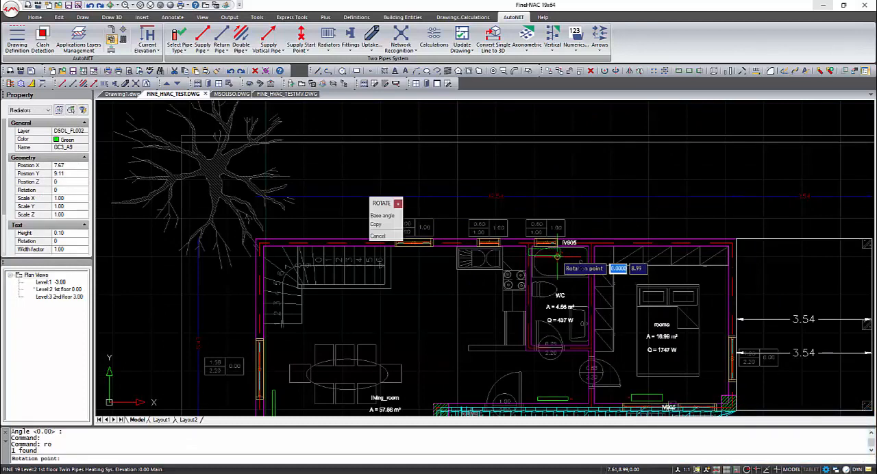
key("Return")
left_click(558, 256)
left_click(558, 256)
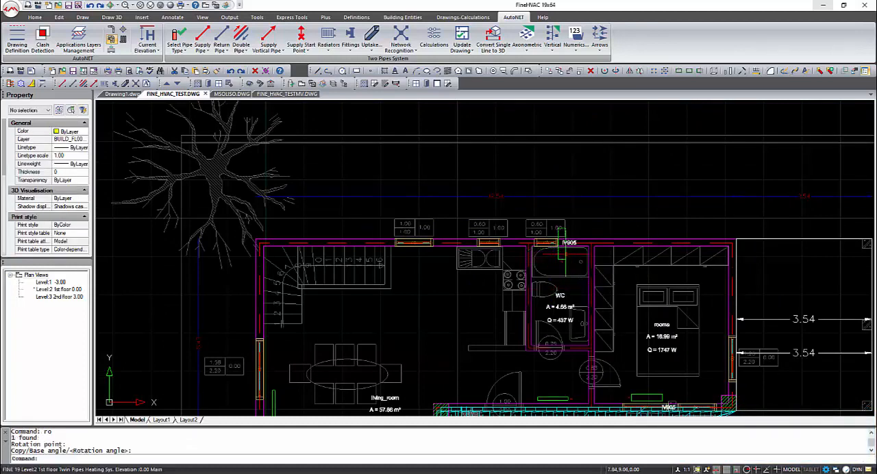
Step: Move the rotated WC radiator against the WC's east wall between the bathtub and washbasin, with ortho mode off
left_click(566, 254)
type("m")
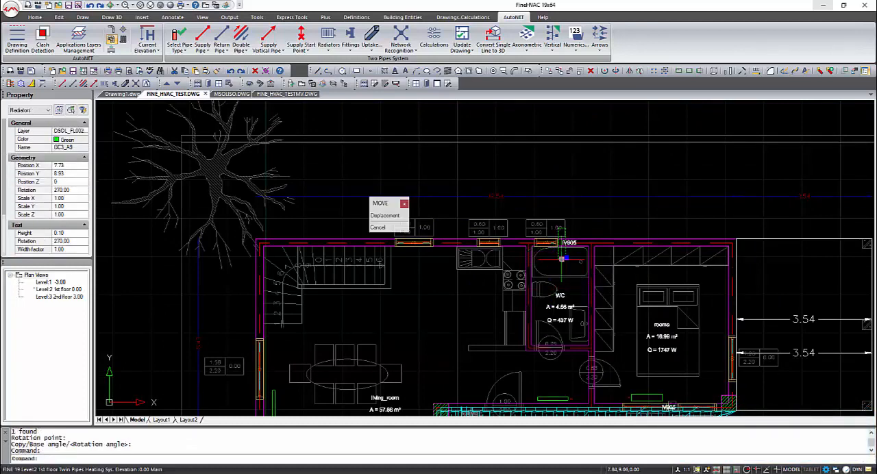
key("Return")
left_click(565, 264)
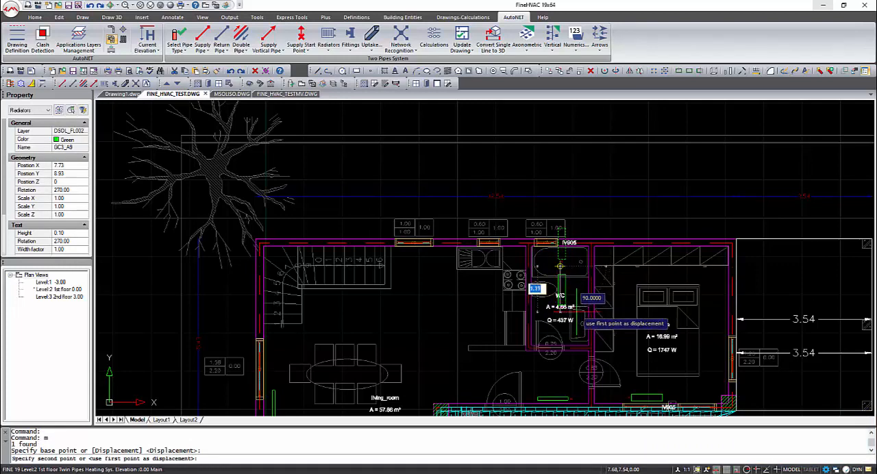
key("F8")
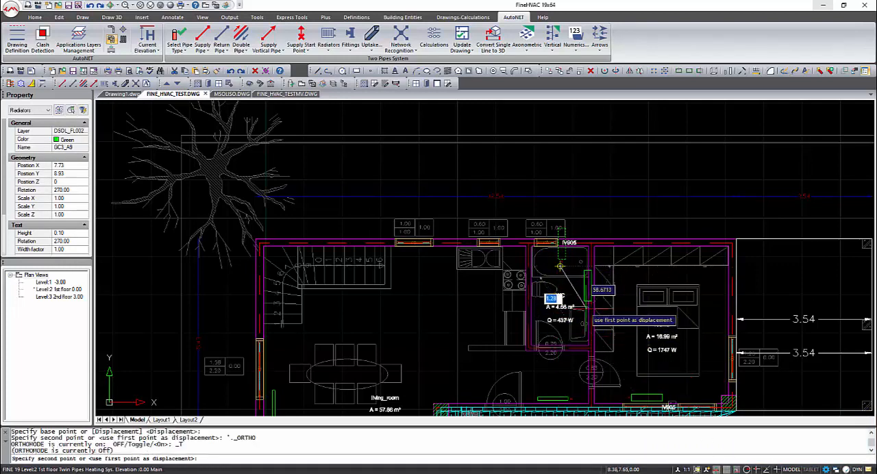
scroll(583, 314, "up", 2)
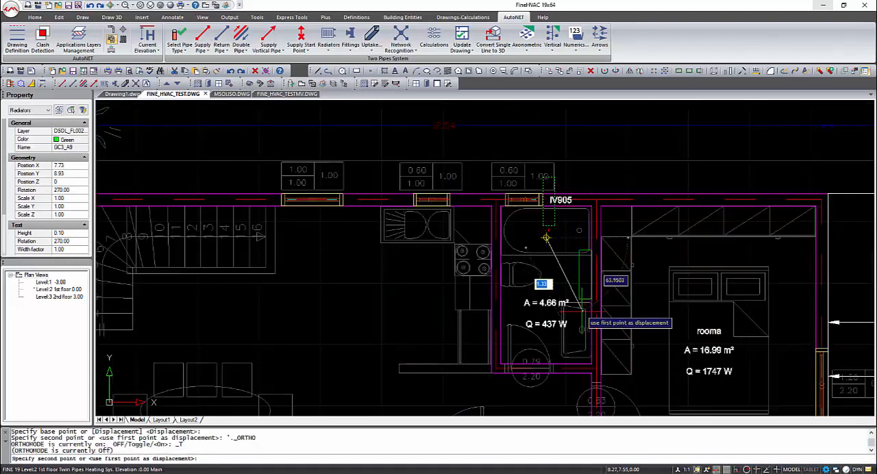
left_click(581, 310)
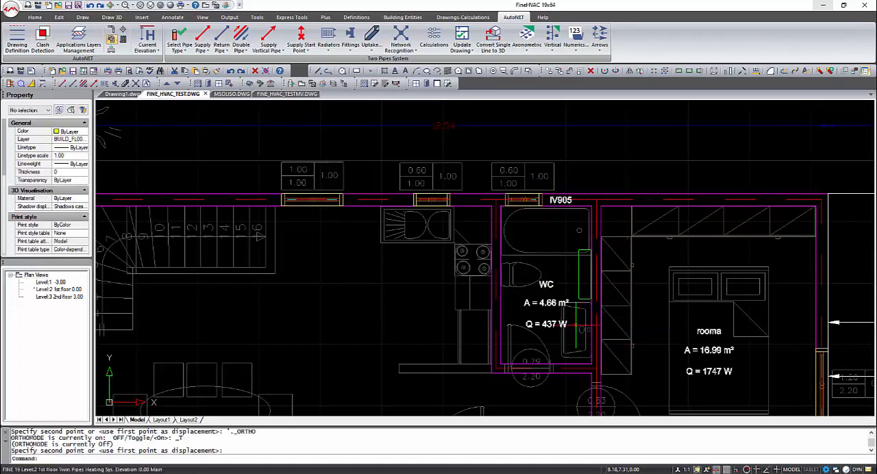
Step: Insert a Collector (4) fitting with ortho mode on, along the north wall between the living room window and kitchen sink
scroll(576, 324, "down", 2)
mouse_move(548, 351)
middle_mouse_down()
mouse_move(539, 260)
mouse_move(510, 239)
middle_mouse_up()
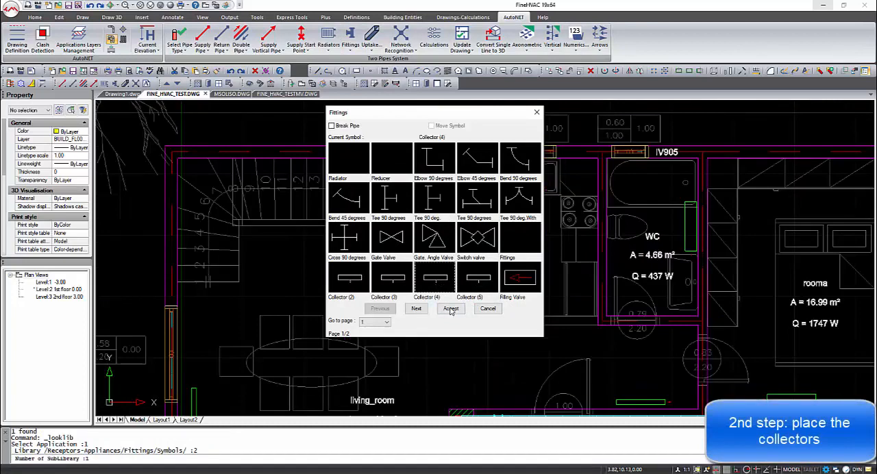
left_click(451, 308)
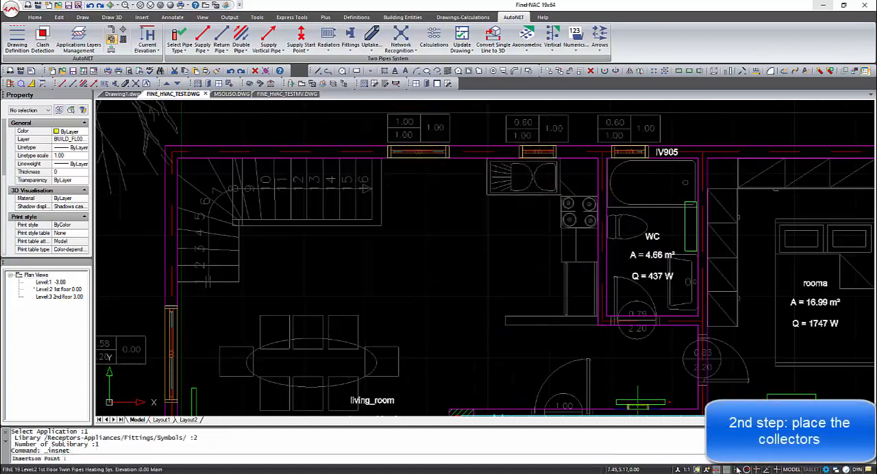
key("F8")
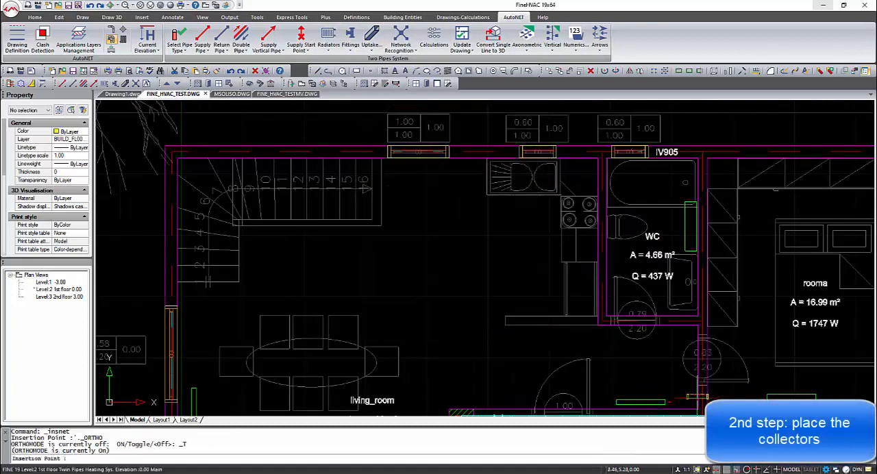
left_click(465, 167)
left_click(427, 166)
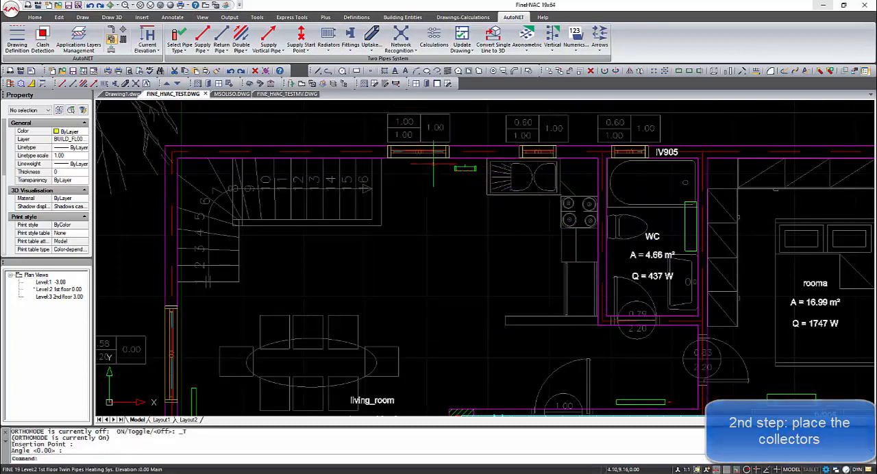
Step: Insert a second Collector (4) just west of the first one and shift it slightly up toward the north wall
key("Return")
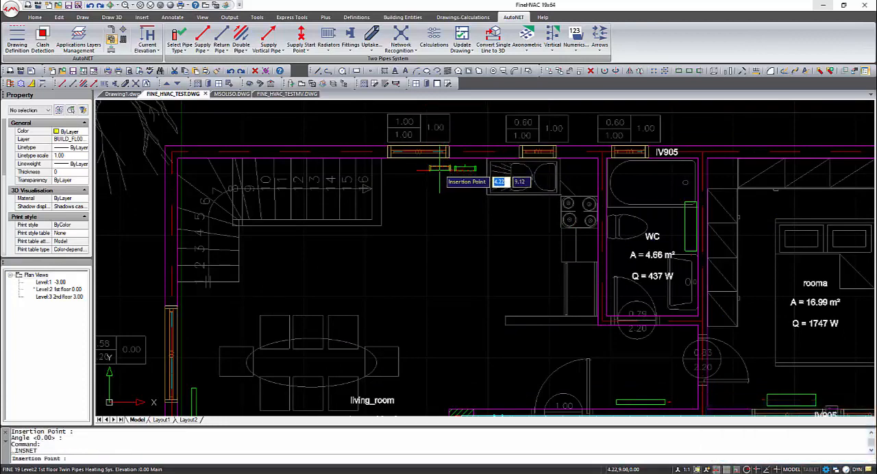
left_click(438, 168)
left_click(429, 170)
left_click(429, 170)
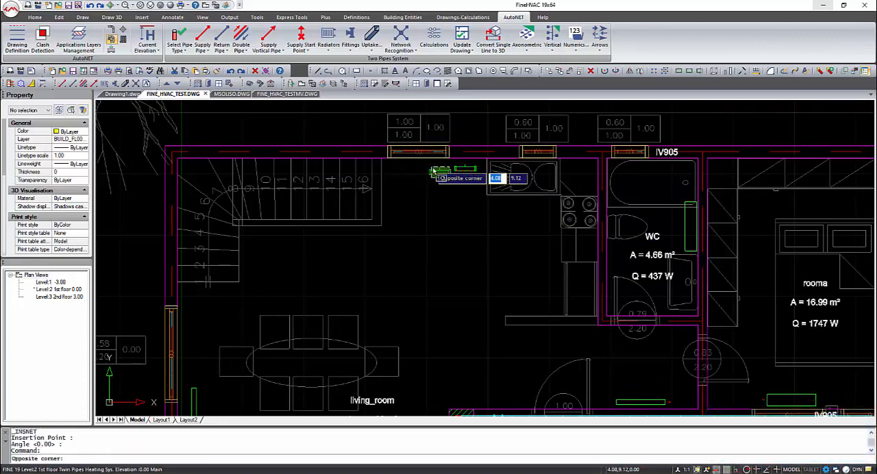
left_click(439, 171)
left_click(439, 171)
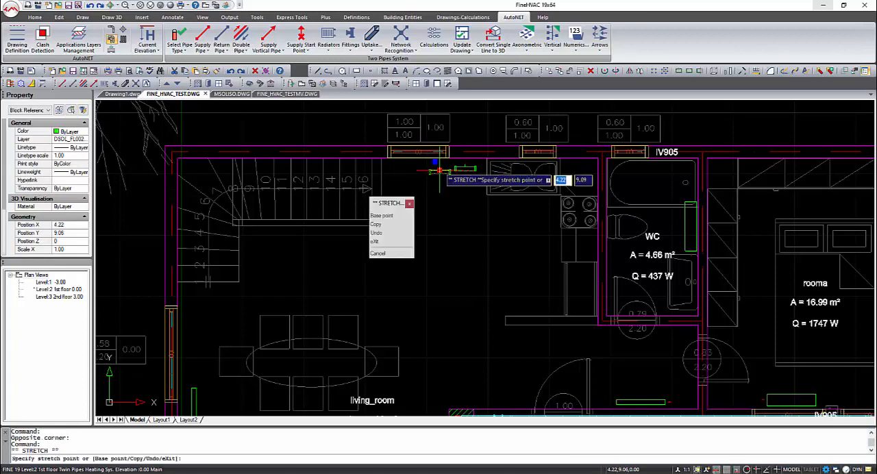
left_click(439, 168)
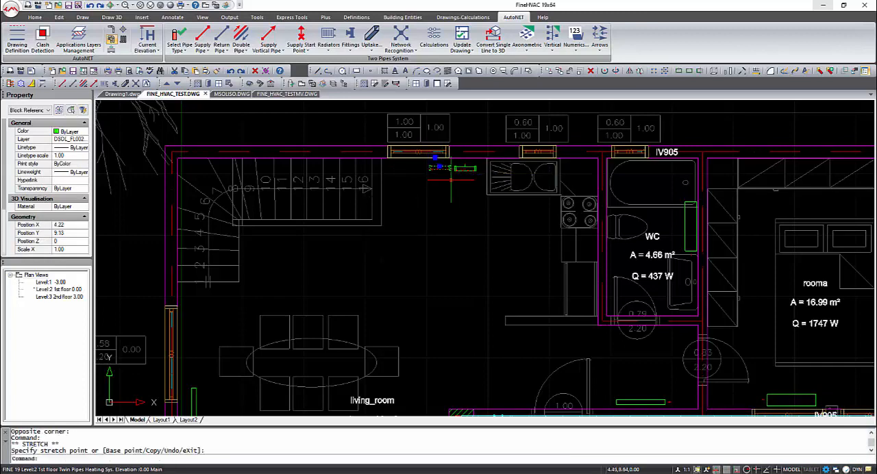
key("Escape")
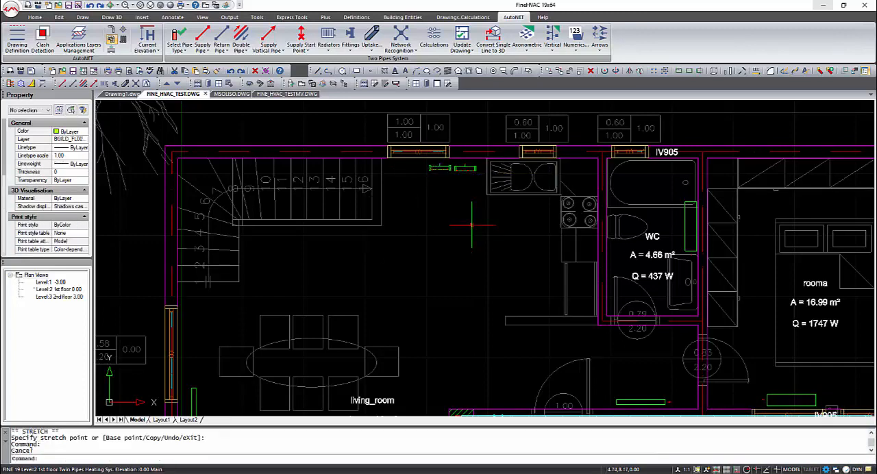
scroll(472, 225, "down", 2)
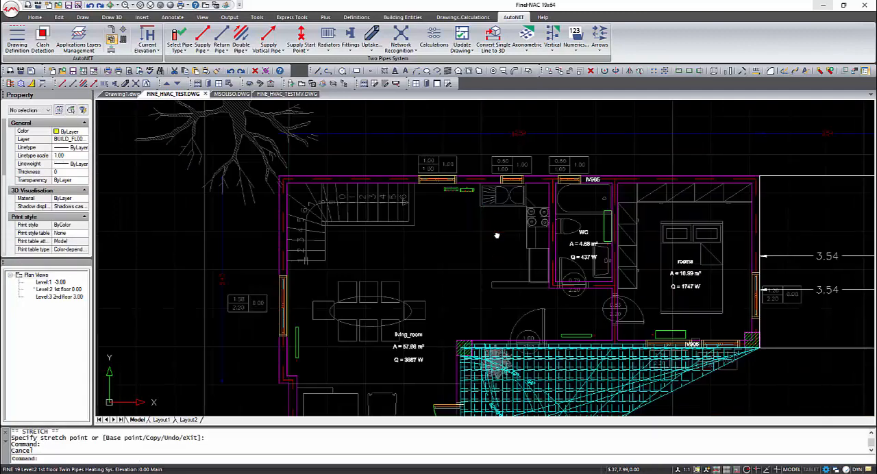
Step: Start a double pipe at the east collector and route it along the north wall and down rooma's east wall to the corner column
middle_click_drag(499, 234, 450, 220)
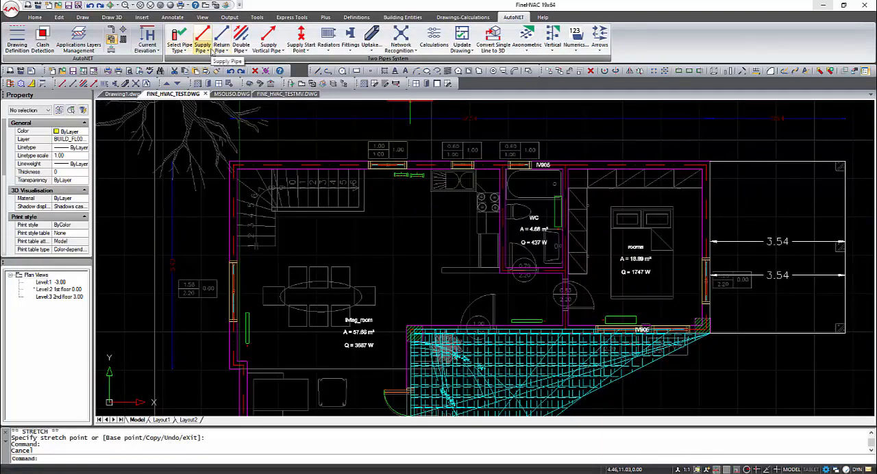
left_click(241, 43)
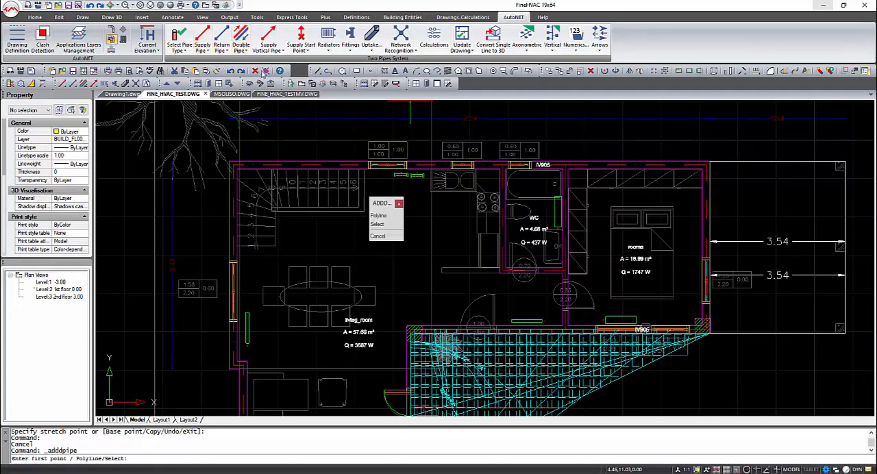
left_click(428, 174)
scroll(698, 176, "up", 3)
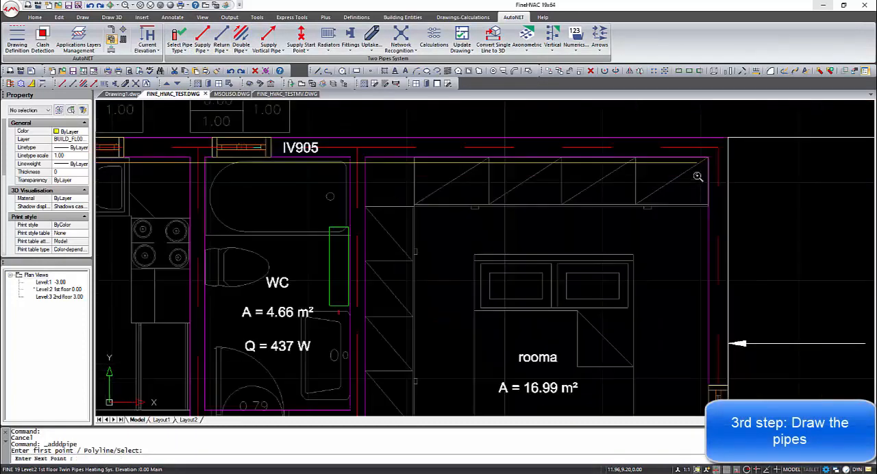
scroll(697, 179, "down", 6)
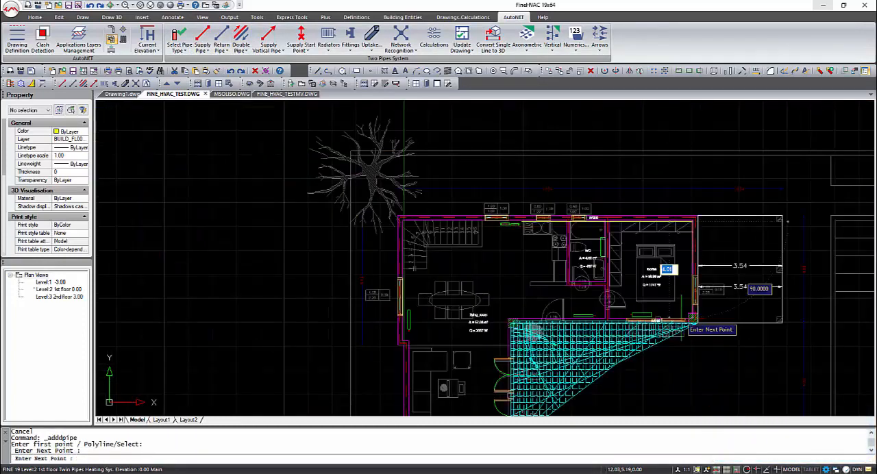
scroll(685, 325, "up", 3)
scroll(698, 315, "up", 2)
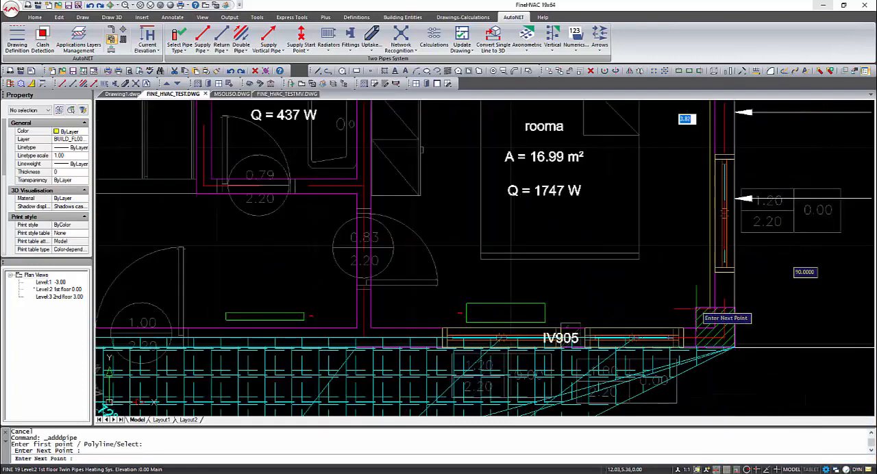
left_click(695, 310)
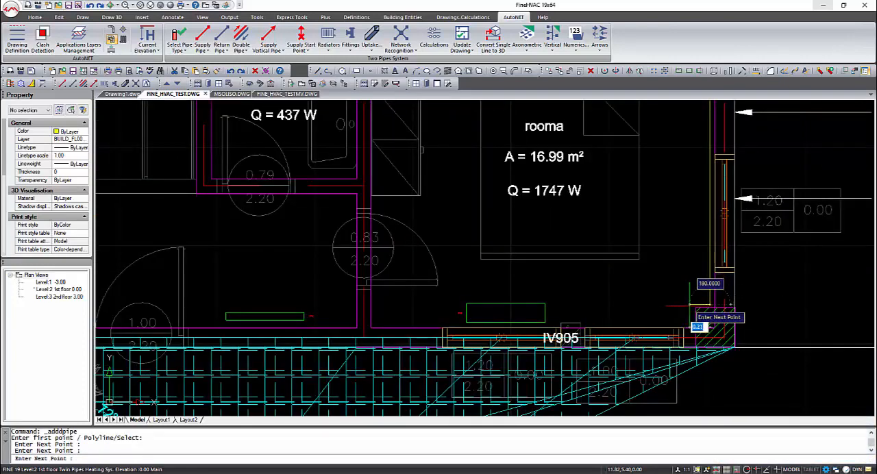
Step: Route the double pipe around the column and along the south wall to the radiator outside rooma, with 1.00 mm spacing offset toward the interior
left_click(690, 319)
left_click(692, 341)
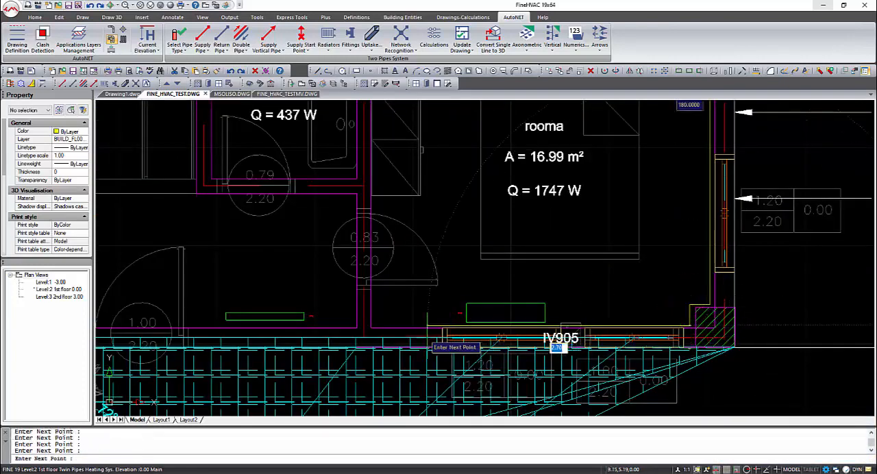
scroll(695, 343, "down", 5)
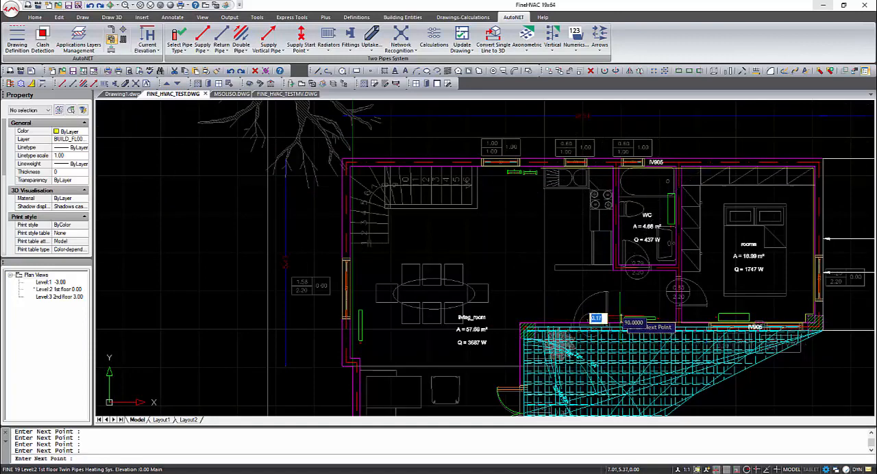
key("Return")
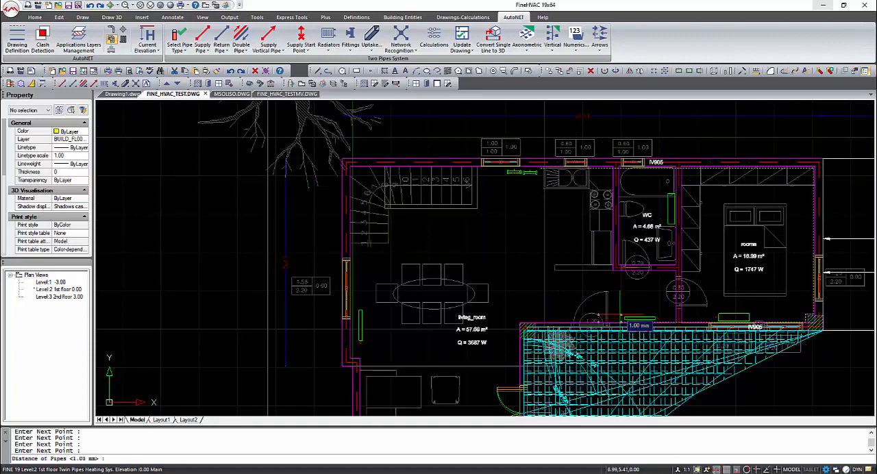
key("Return")
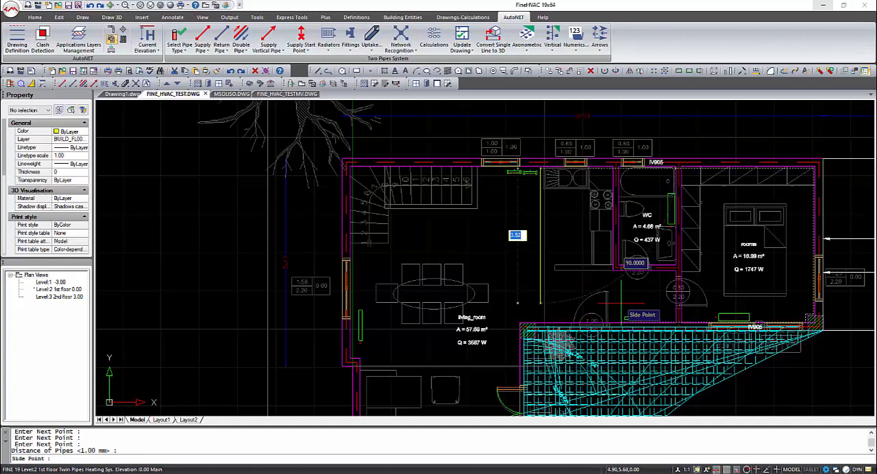
left_click(534, 272)
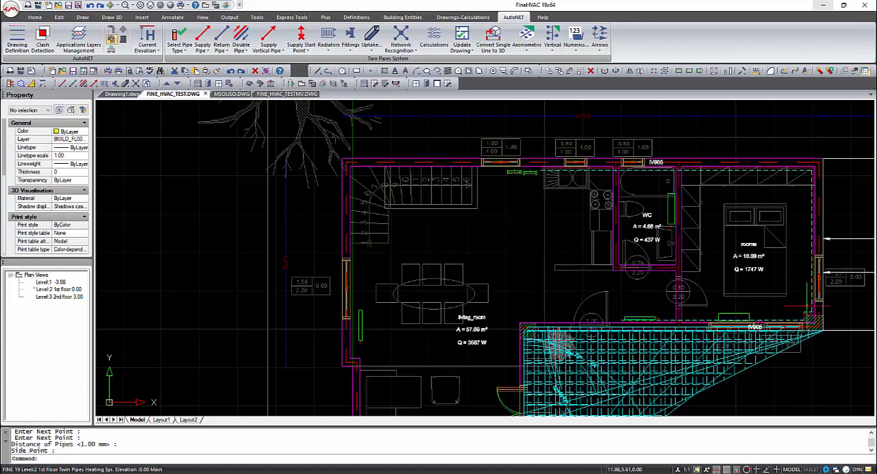
Step: Start a second double pipe at the west collector and route it along the north wall and down the living room's west wall
scroll(807, 311, "up", 5)
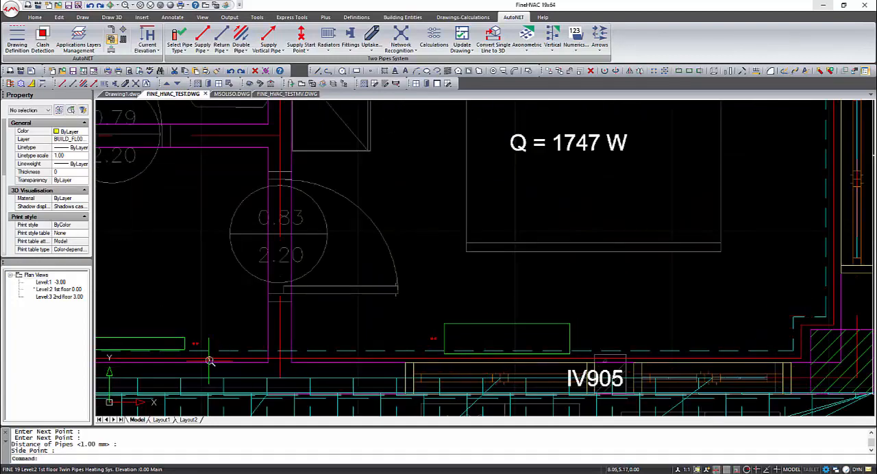
scroll(209, 361, "down", 6)
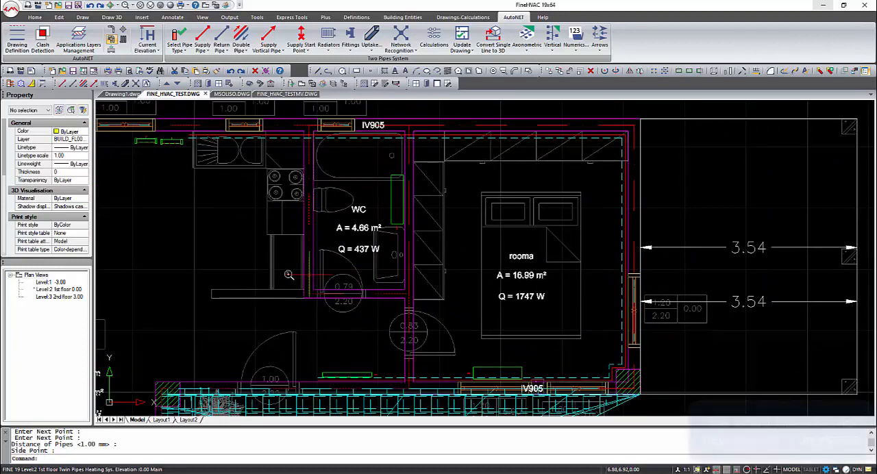
scroll(287, 274, "down", 4)
mouse_move(264, 274)
middle_mouse_down()
mouse_move(350, 271)
mouse_move(368, 241)
middle_mouse_up()
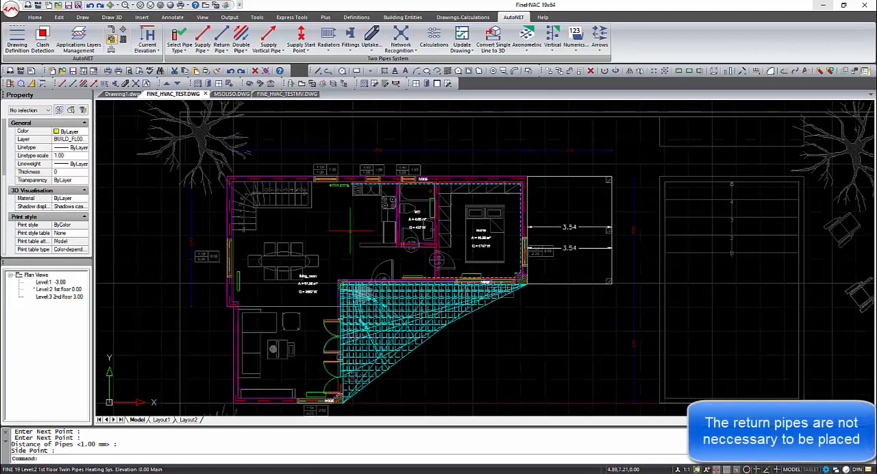
key("Return")
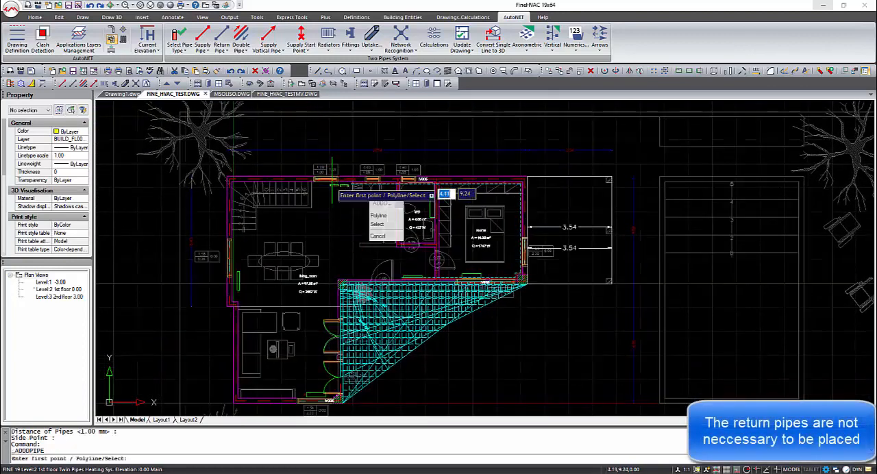
scroll(332, 186, "up", 6)
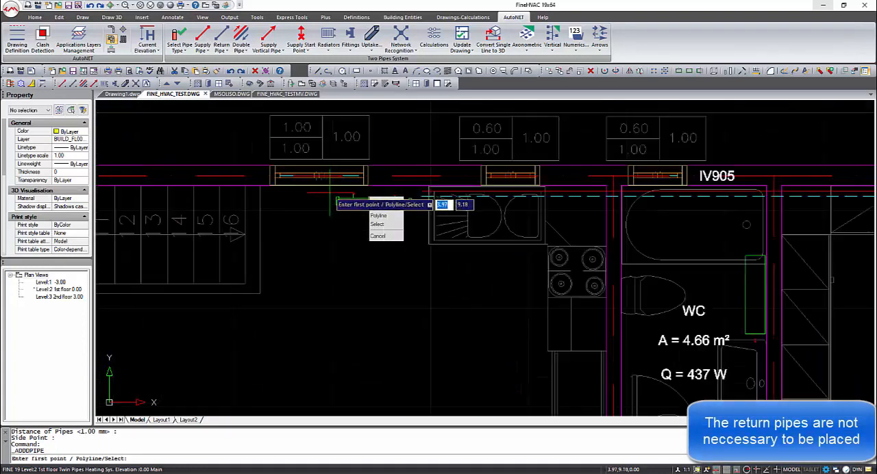
left_click(332, 193)
scroll(329, 213, "down", 5)
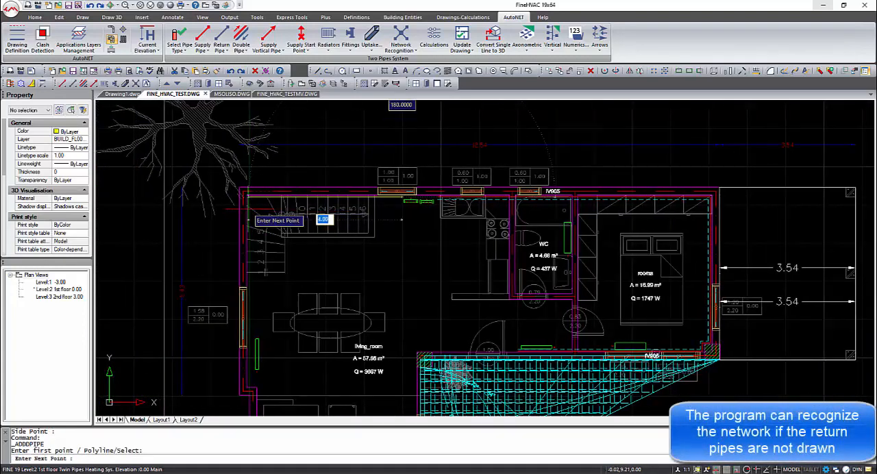
left_click(226, 198)
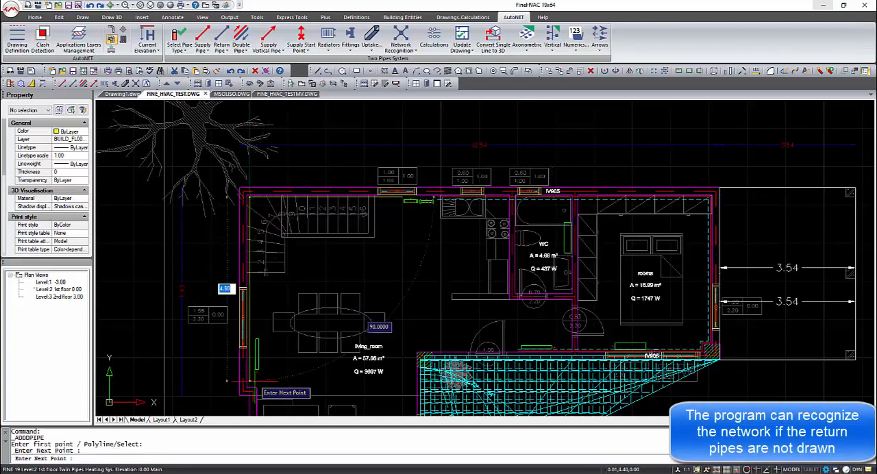
left_click(226, 381)
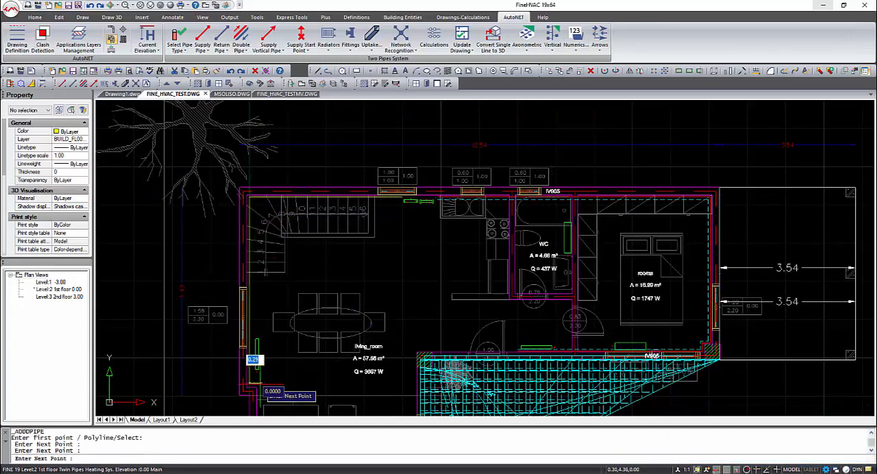
Step: Continue the second double pipe around the wall jog to the living room's south radiator, with 1.00 mm spacing offset toward the interior
middle_click_drag(269, 347, 251, 124)
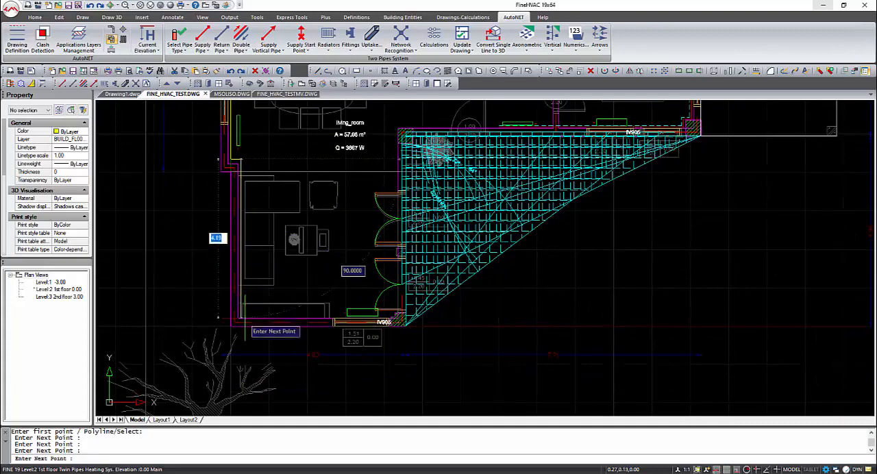
left_click(218, 319)
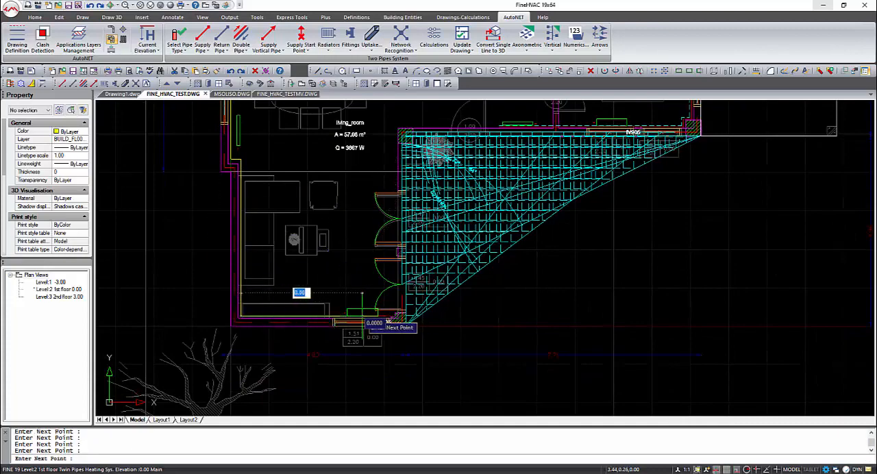
right_click(357, 311)
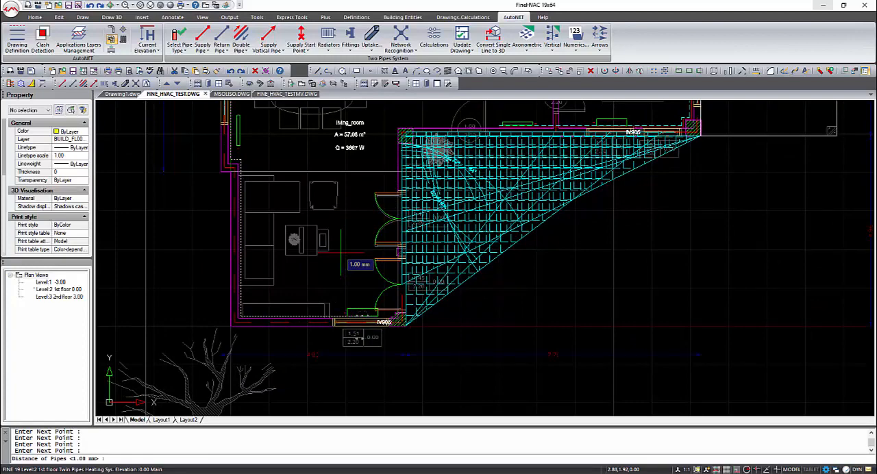
right_click(340, 253)
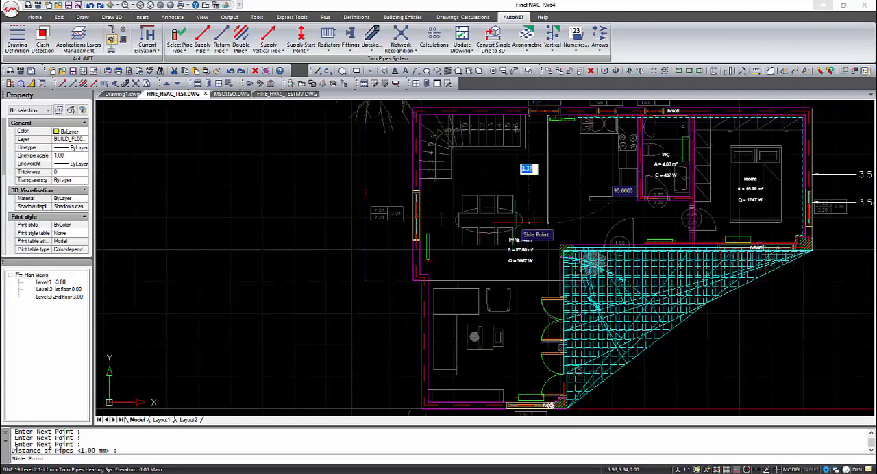
left_click(514, 226)
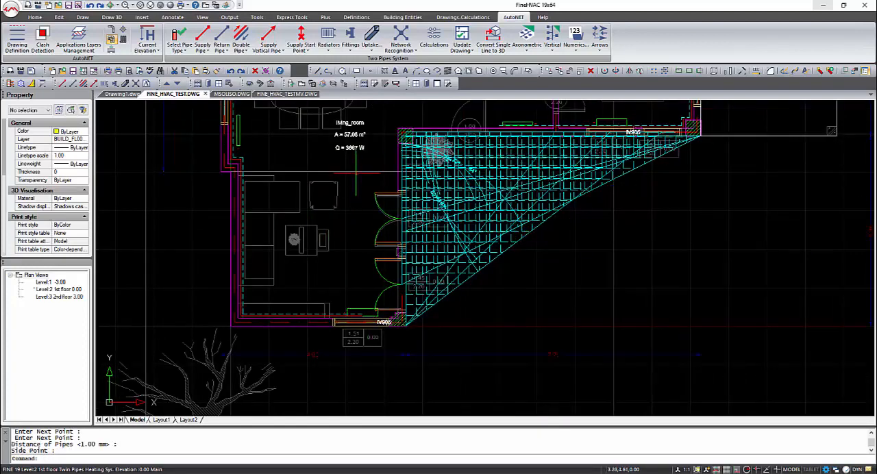
Step: Connect the WC radiator to the supply pipe along the north wall using Connect Receptors to Existing Pipe
middle_click_drag(355, 147, 347, 272)
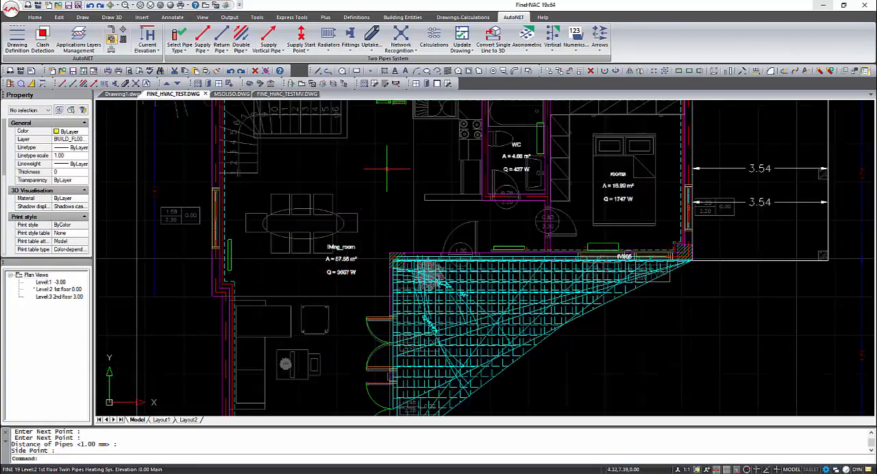
middle_click_drag(387, 168, 365, 217)
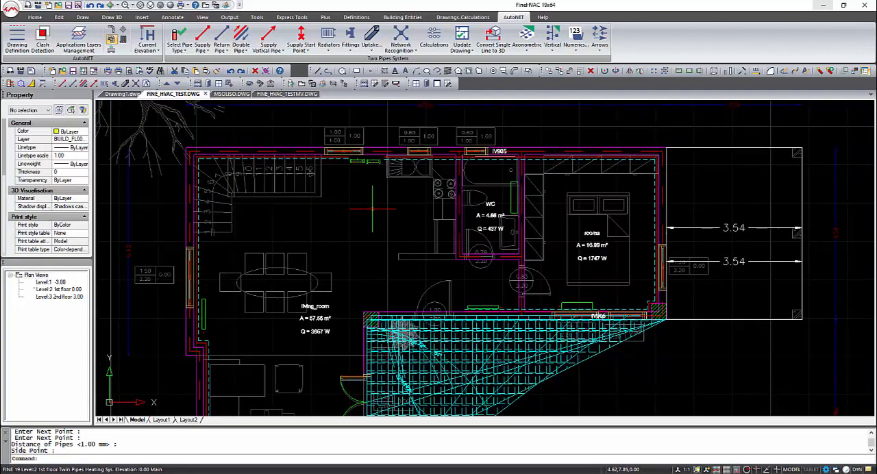
mouse_move(454, 154)
middle_mouse_down()
mouse_move(454, 187)
mouse_move(396, 175)
middle_mouse_up()
left_click(208, 54)
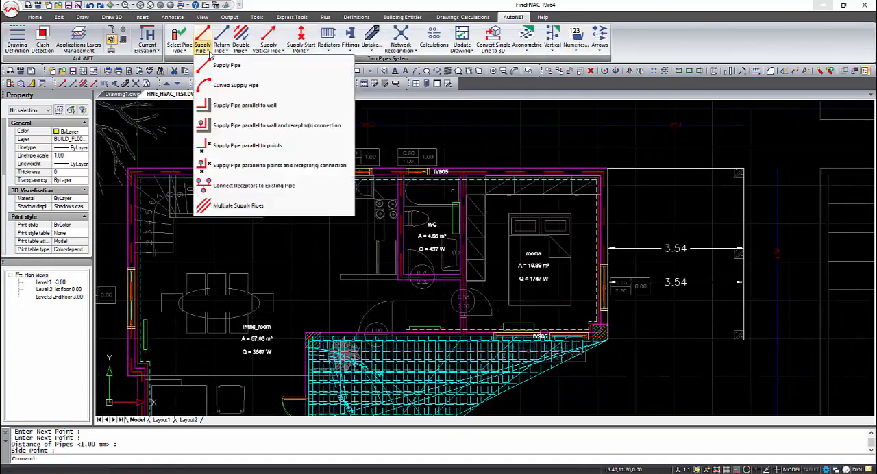
left_click(272, 191)
left_click(464, 244)
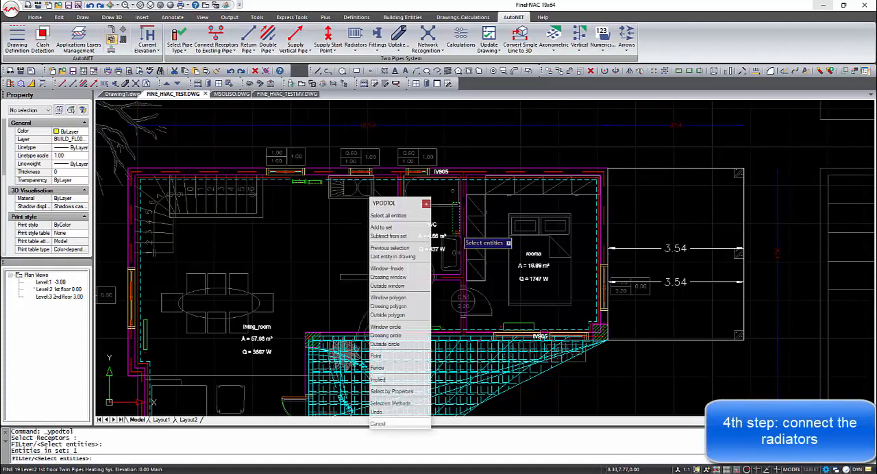
scroll(457, 193, "up", 2)
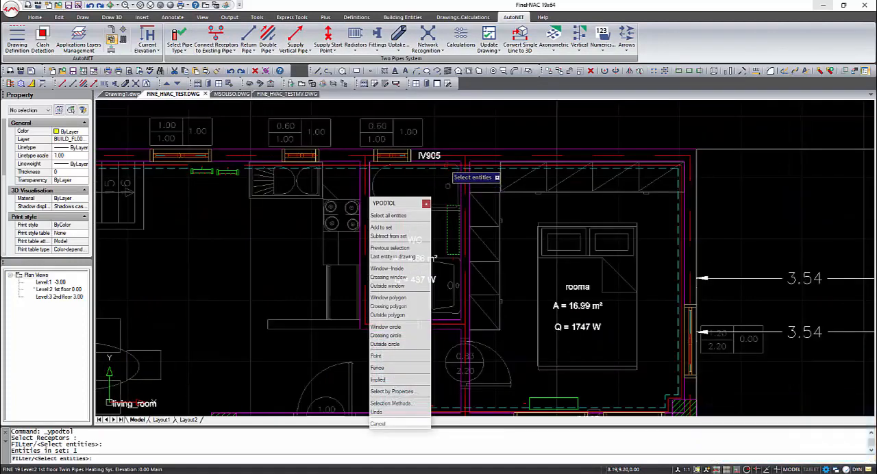
right_click(444, 165)
left_click(449, 173)
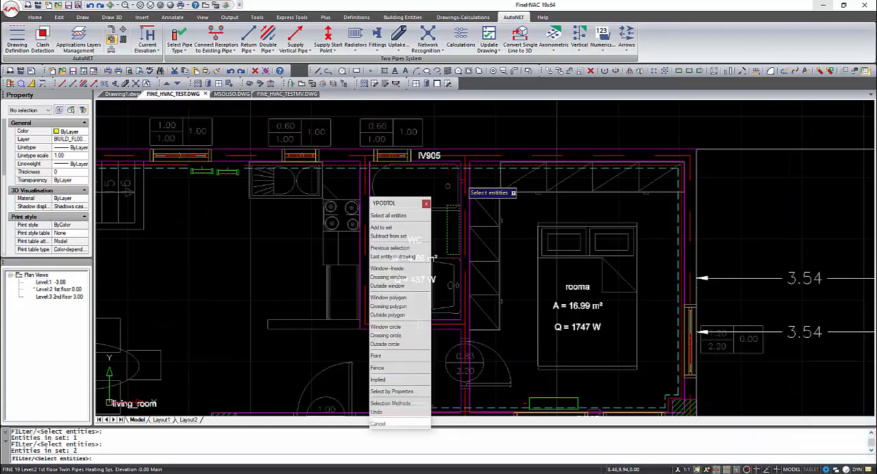
right_click(461, 181)
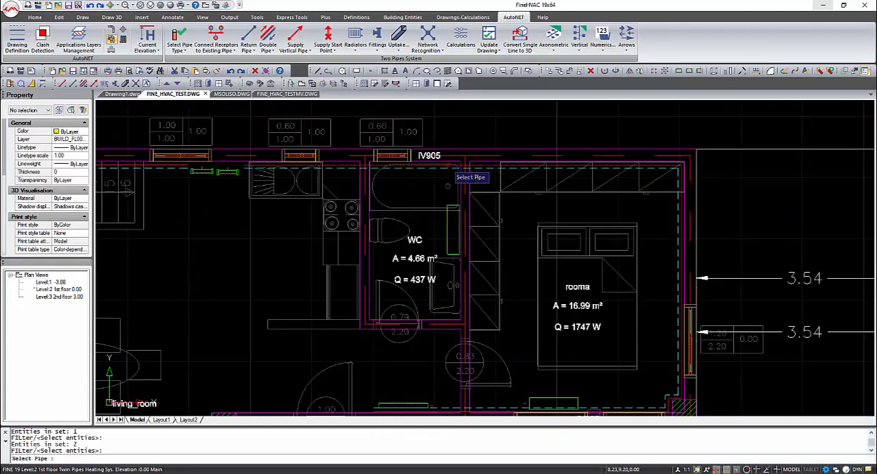
left_click(450, 165)
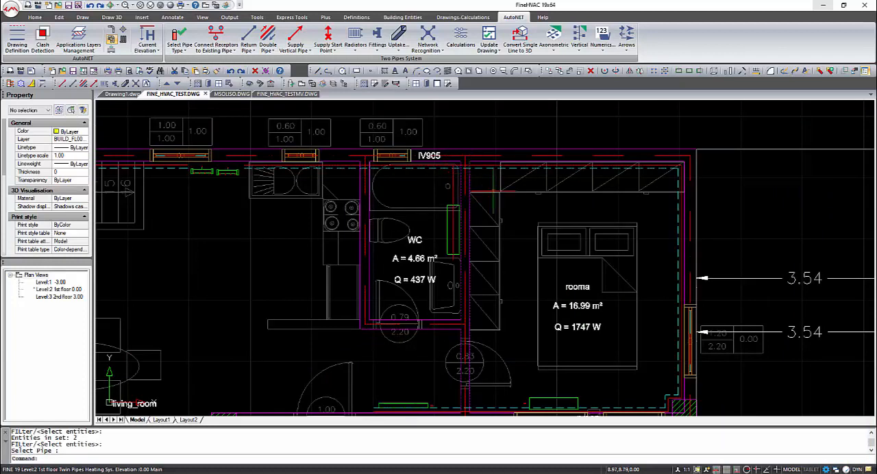
Step: Connect the rooma radiator and the radiator just outside rooma to the supply pipe along the south wall using Connect Receptors to Existing Pipe
middle_click_drag(550, 257, 517, 181)
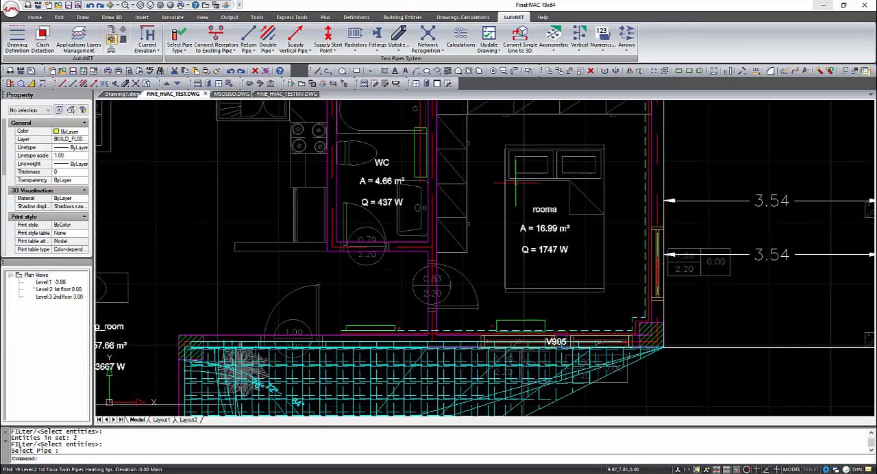
right_click(515, 268)
left_click(507, 319)
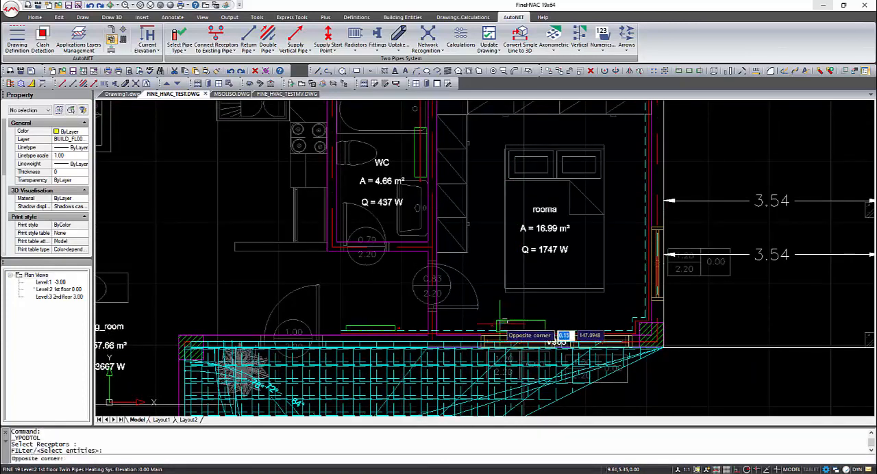
left_click(498, 323)
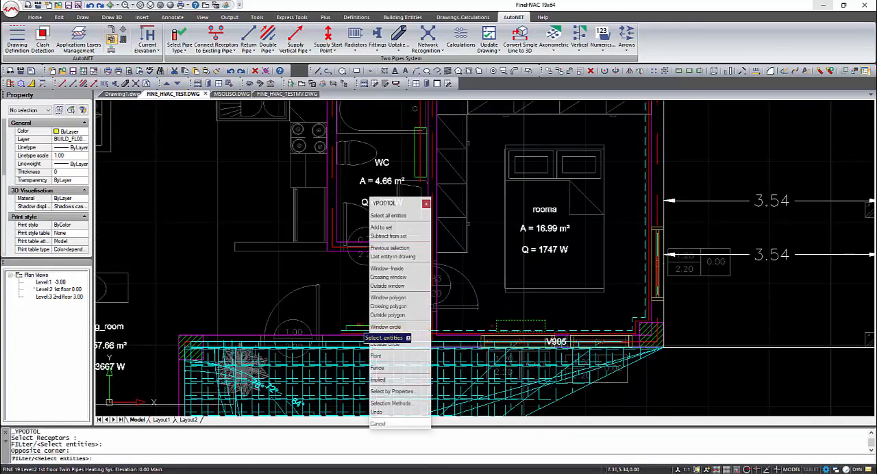
left_click(356, 330)
key("Return")
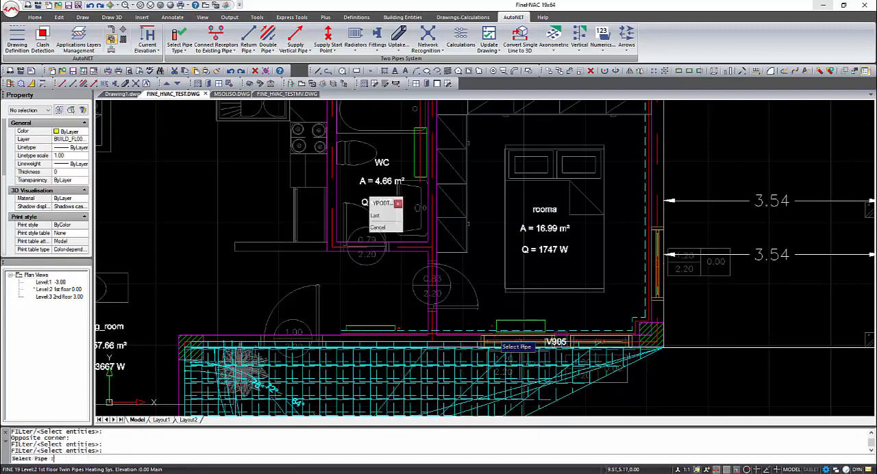
scroll(495, 336, "up", 4)
left_click(492, 333)
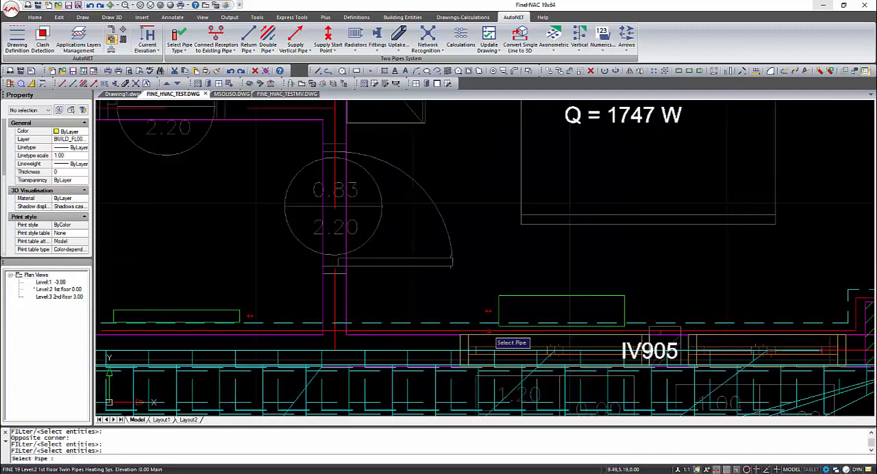
Step: Delete the leftover end of the supply pipe beyond the connection of the radiator outside rooma
middle_click_drag(492, 333, 733, 329)
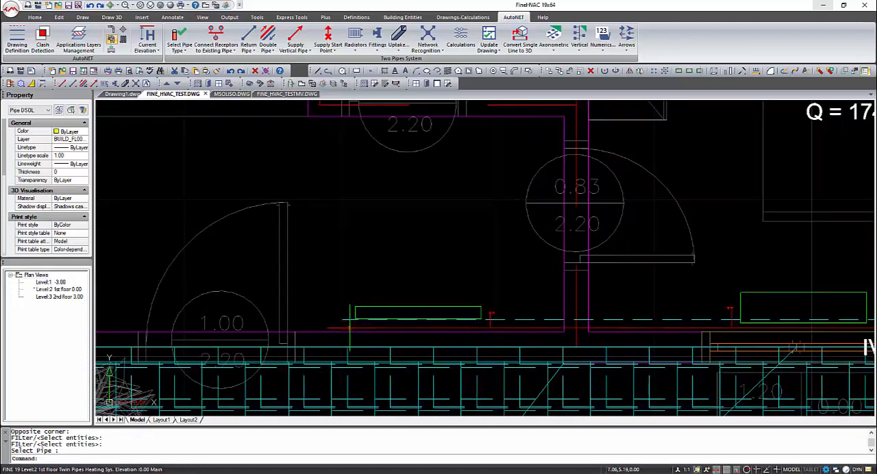
left_click(351, 328)
key("Delete")
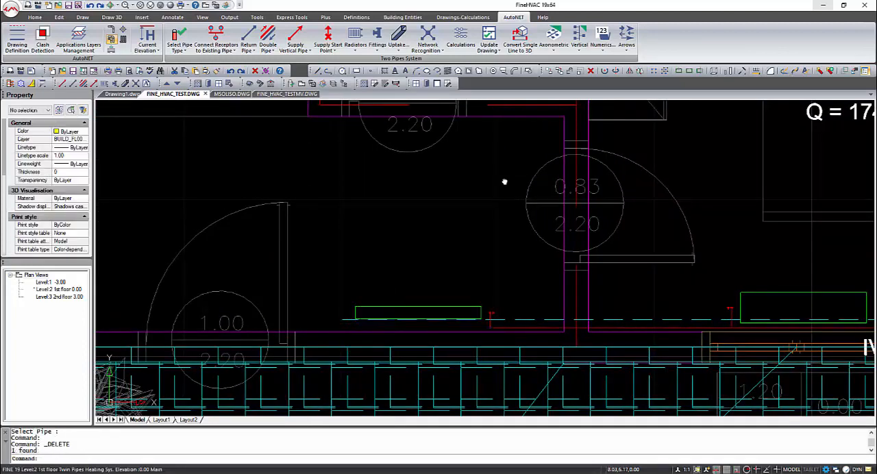
Step: Connect the same two south wall radiators to the return pipe and delete the leftover return pipe end under the radiator outside rooma
scroll(504, 182, "down", 5)
left_click(248, 43)
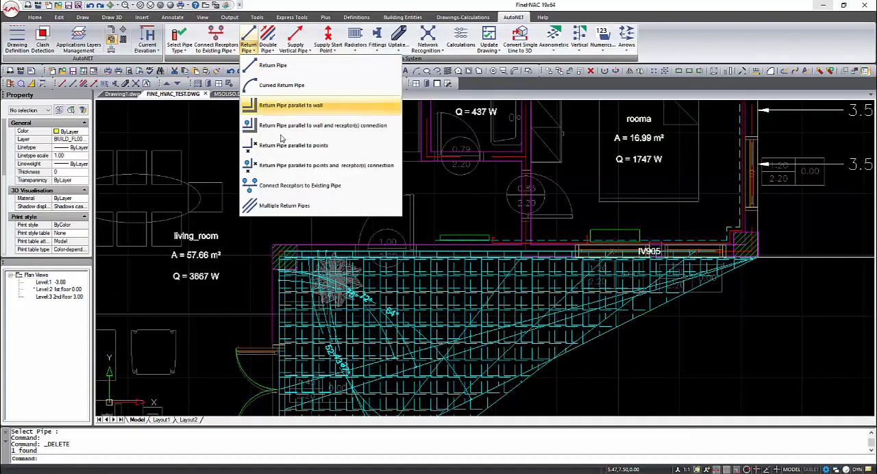
left_click(299, 185)
scroll(472, 245, "up", 3)
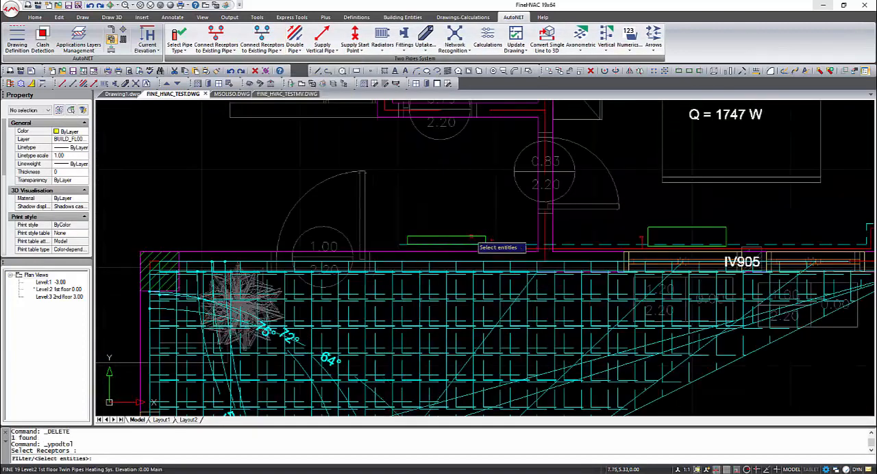
left_click(471, 236)
left_click(668, 227)
right_click(563, 259)
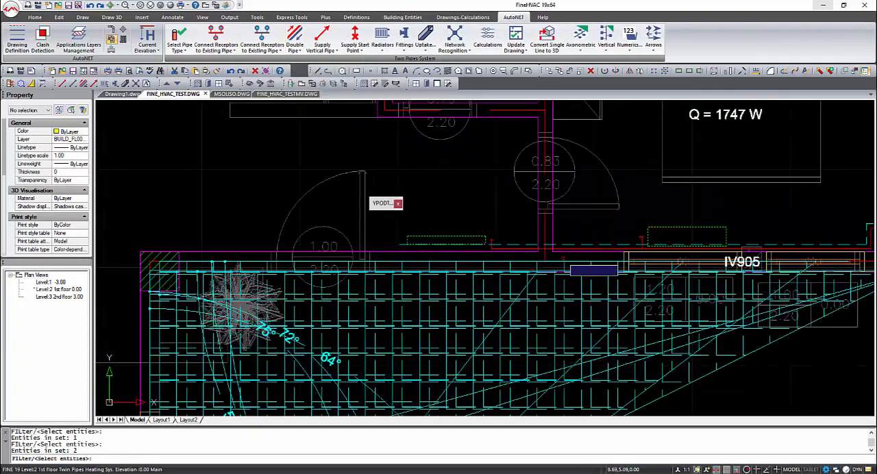
left_click(561, 250)
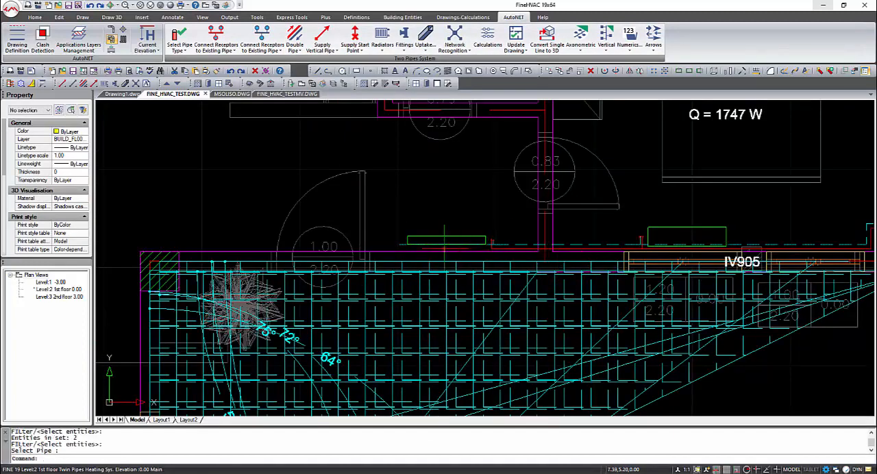
left_click(402, 244)
key("Delete")
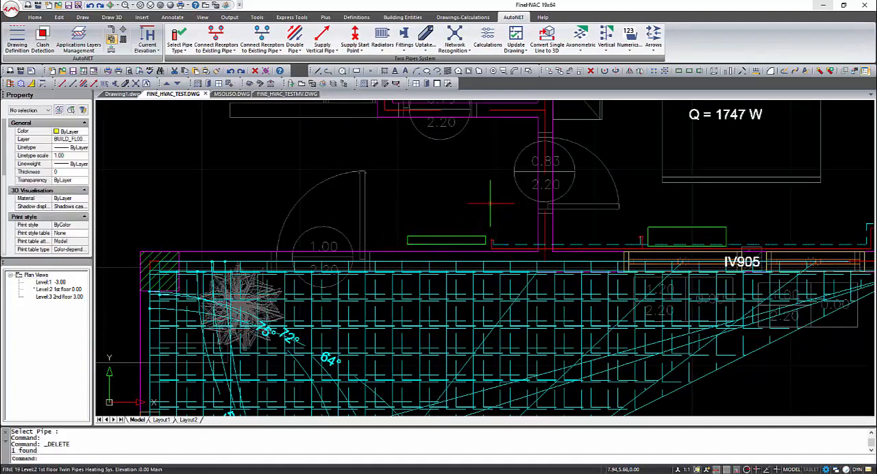
Step: Draw a return pipe from the WC radiator's node about 0.16 west, ending perpendicular to the return pipe along the north wall
scroll(500, 177, "down", 3)
middle_click_drag(500, 177, 492, 347)
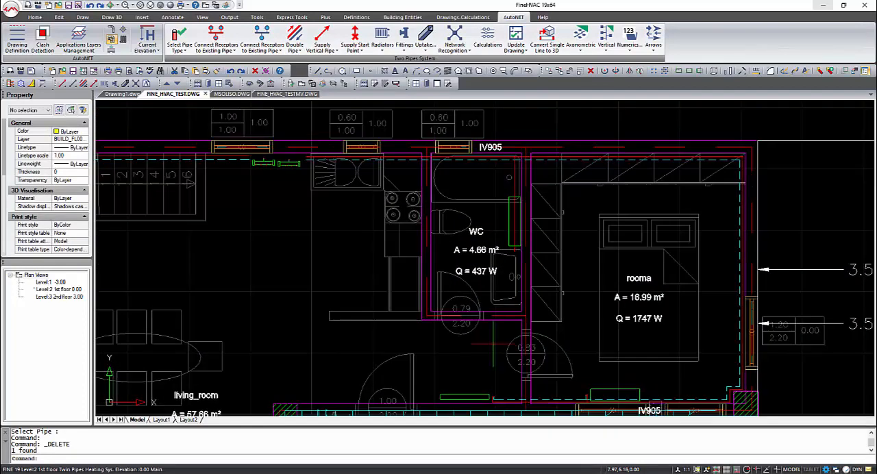
scroll(510, 218, "up", 2)
scroll(494, 205, "down", 1)
middle_click_drag(471, 141, 468, 162)
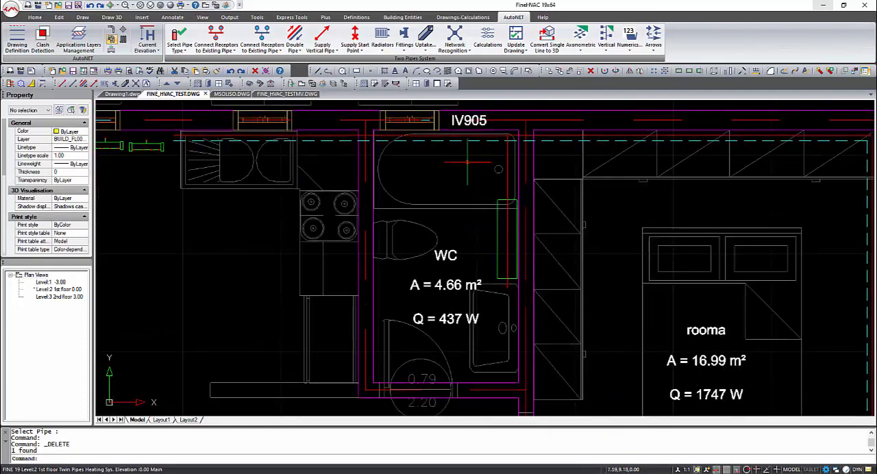
left_click(280, 51)
left_click(274, 90)
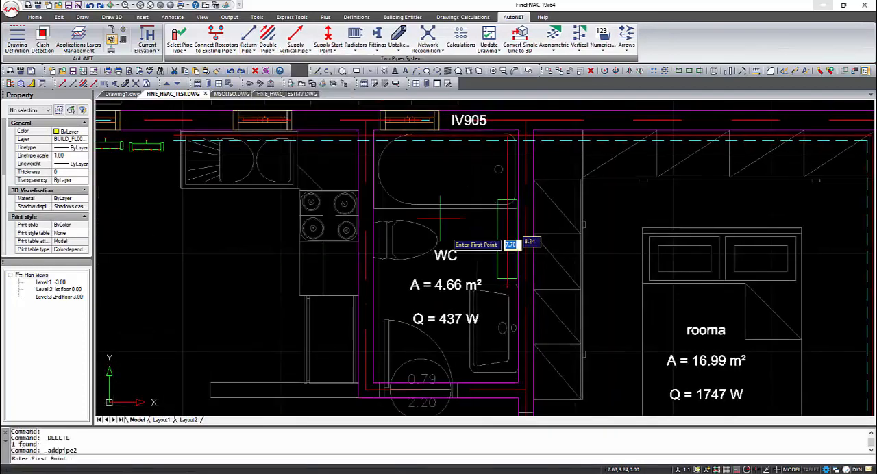
scroll(512, 286, "up", 2)
right_click(513, 286, "shift")
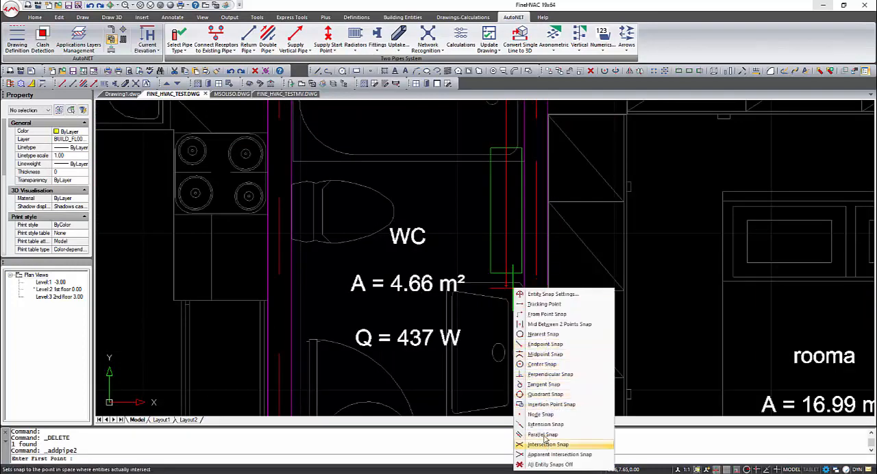
left_click(540, 415)
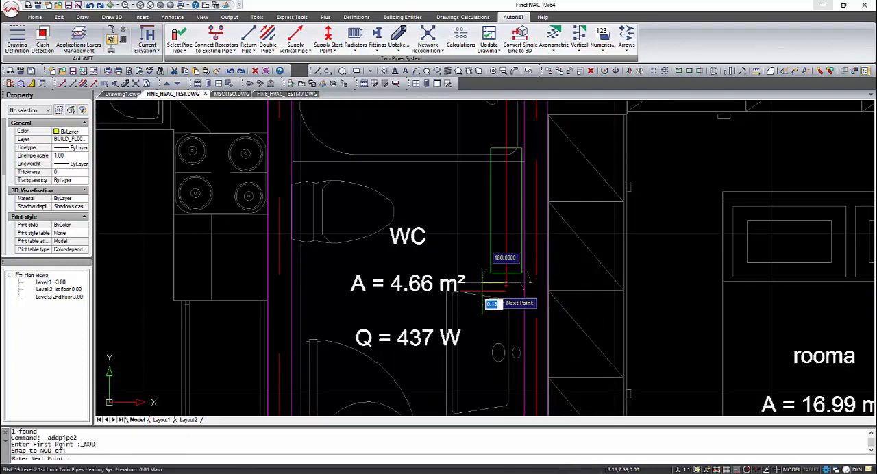
left_click(505, 281)
middle_click_drag(468, 179, 466, 369)
right_click(473, 259, "shift")
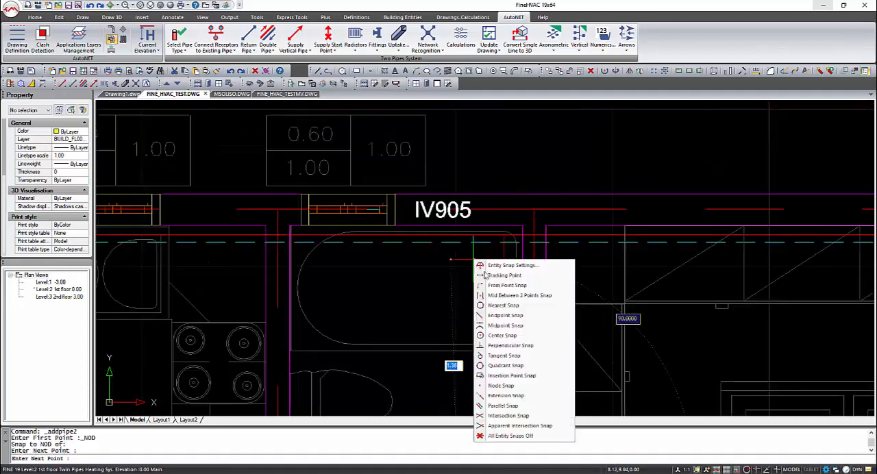
left_click(510, 338)
left_click(478, 245)
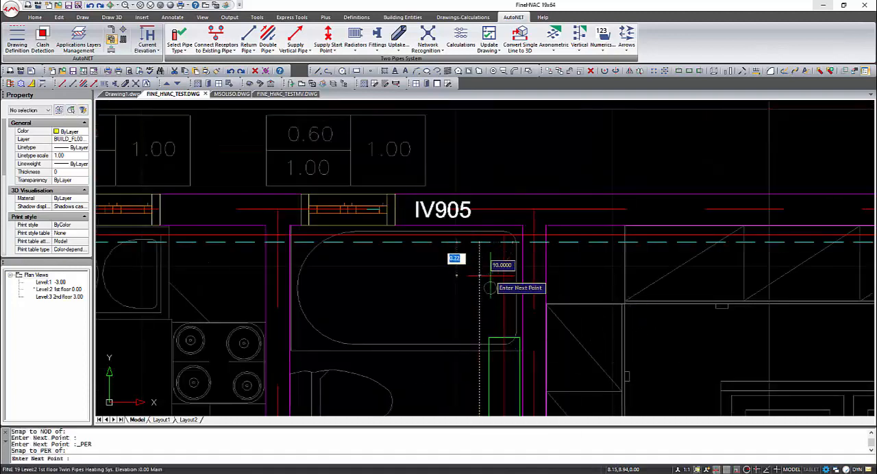
right_click(504, 315)
Step: Stretch the start point of the WC radiator's short return pipe onto the radiator's connection point using Node Snap
middle_click_drag(504, 323, 462, 171)
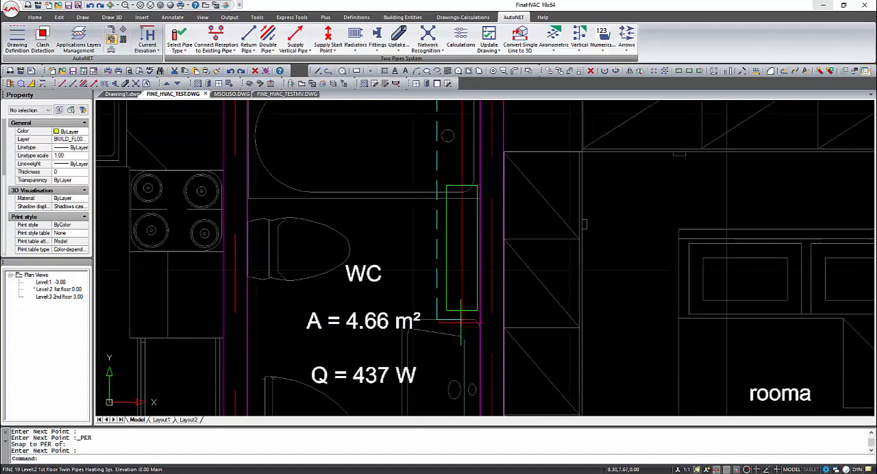
scroll(461, 322, "up", 2)
left_click(466, 317)
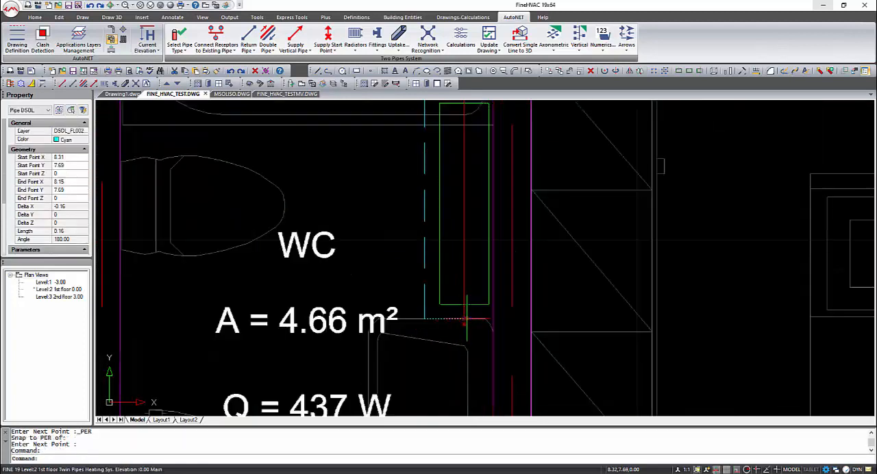
left_click(463, 319)
right_click(464, 319, "shift")
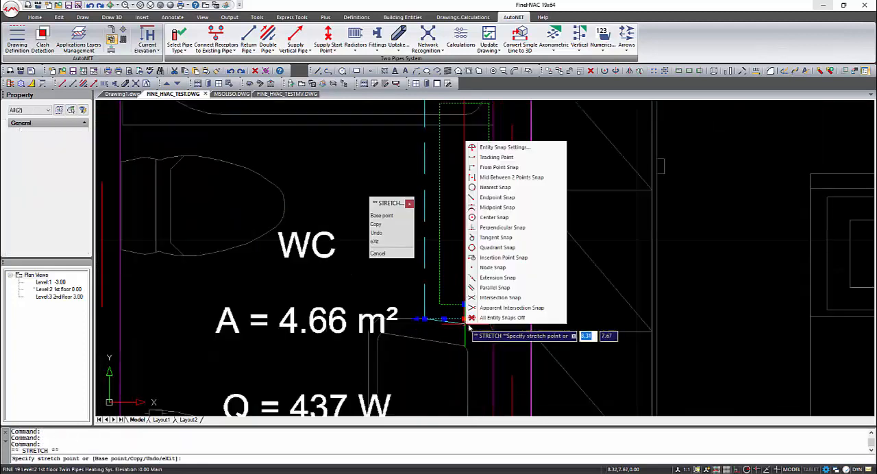
left_click(500, 270)
left_click(466, 324)
key("Escape")
Step: Connect the living room's south radiator to the supply pipe along the south wall using Connect Receptors to Existing Pipe
scroll(452, 336, "down", 5)
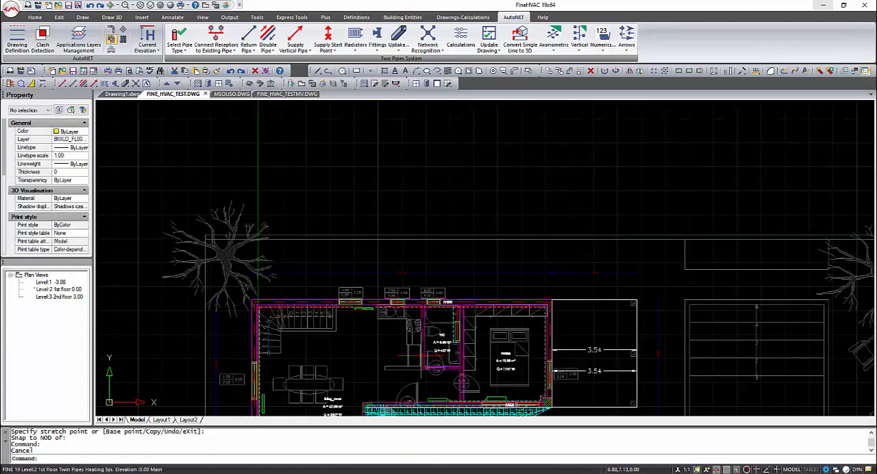
scroll(432, 352, "up", 2)
scroll(433, 352, "up", 4)
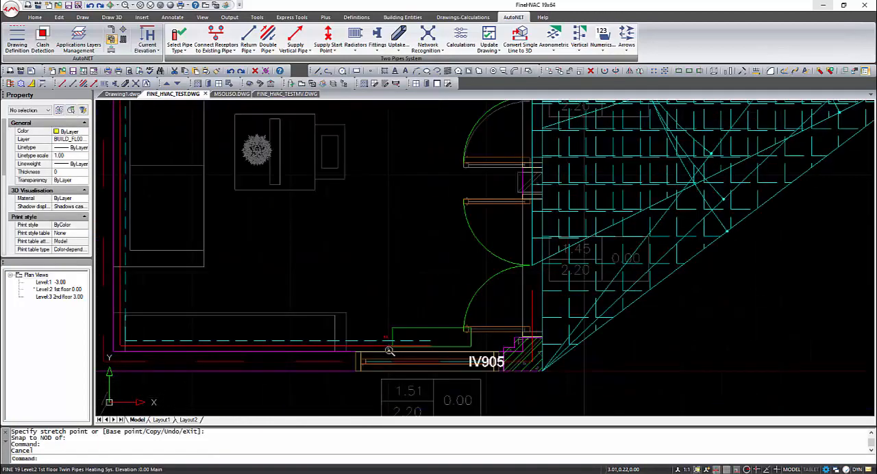
left_click(235, 55)
scroll(322, 308, "up", 2)
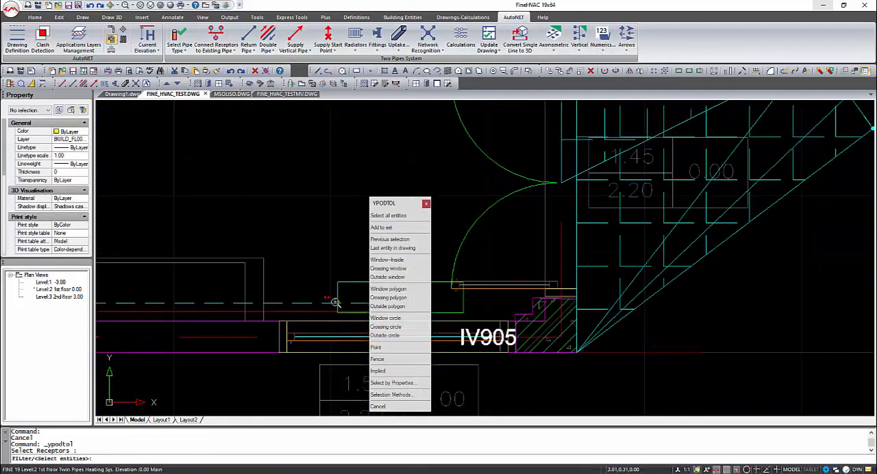
left_click(338, 292)
right_click(313, 320)
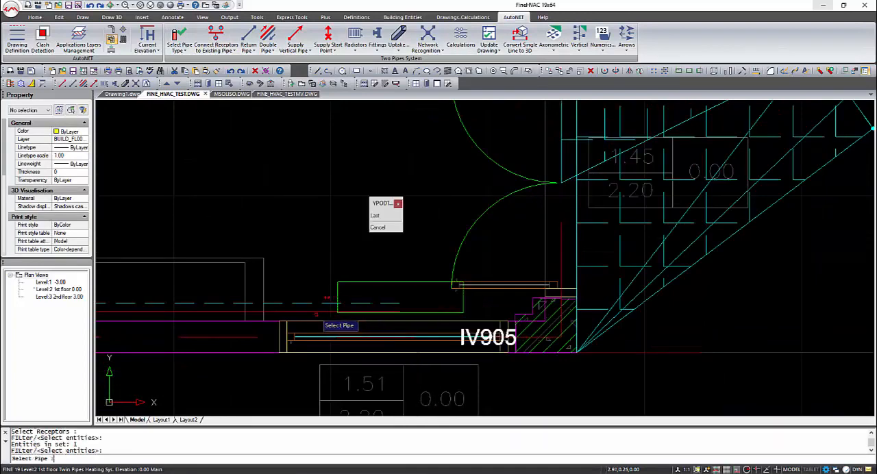
left_click(314, 311)
Step: Connect the living room's south radiator to the return pipe using the return version of Connect Receptors to Existing Pipe
left_click(249, 49)
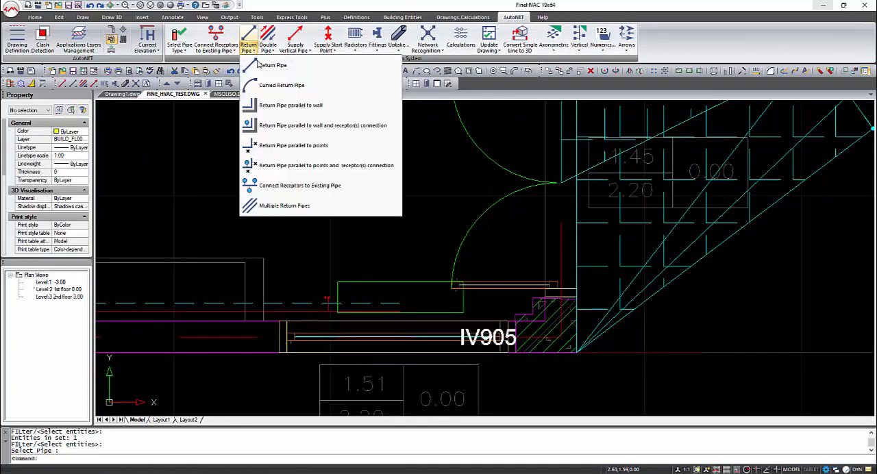
left_click(320, 185)
left_click(338, 285)
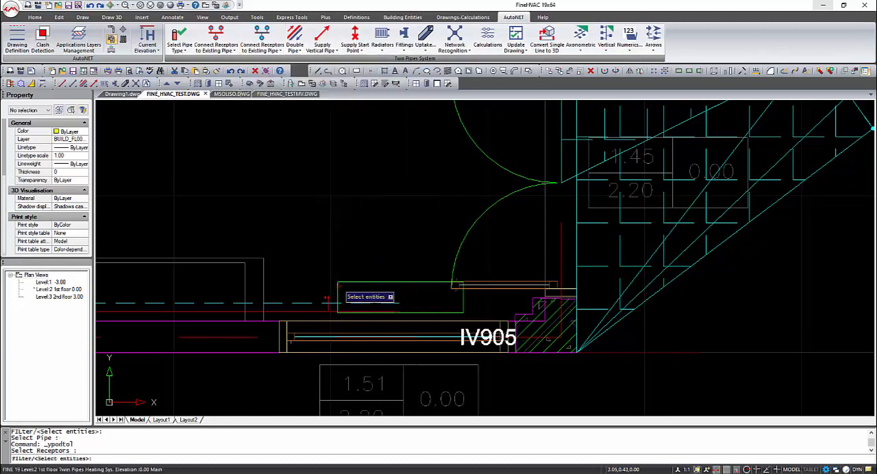
left_click(323, 298)
right_click(317, 300)
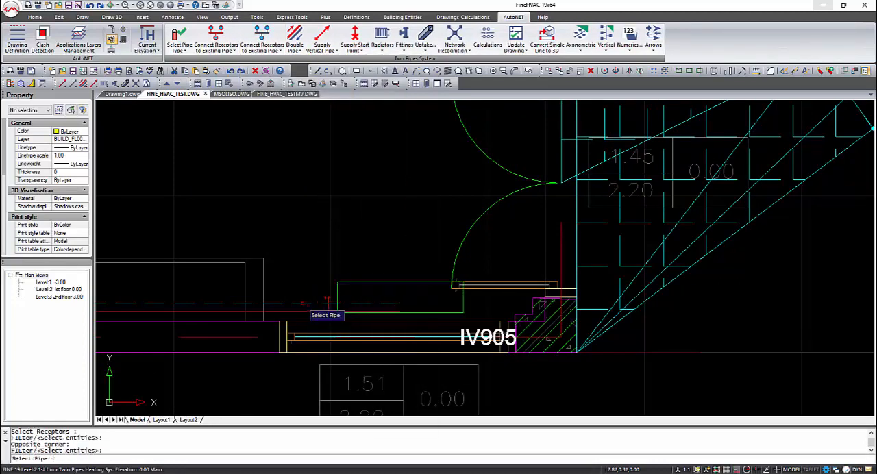
left_click(302, 303)
Step: Delete the leftover return and supply pipe ends running past the connections of the living room's south radiator
left_click(391, 303)
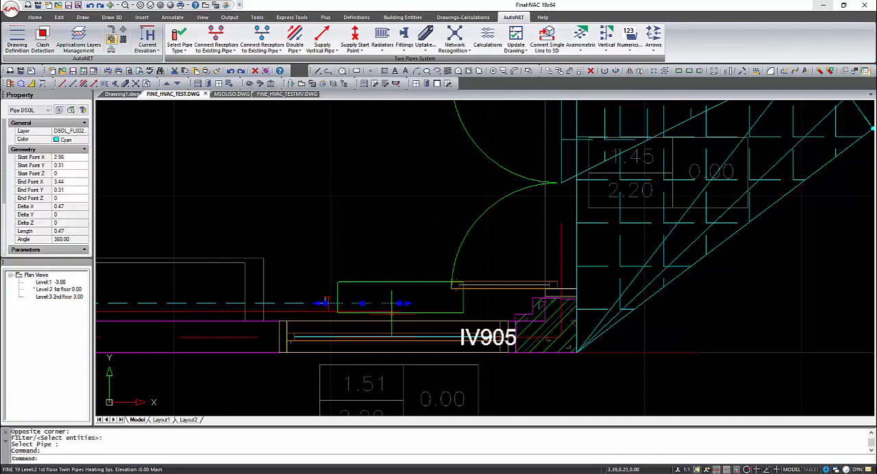
key("Delete")
left_click(384, 310)
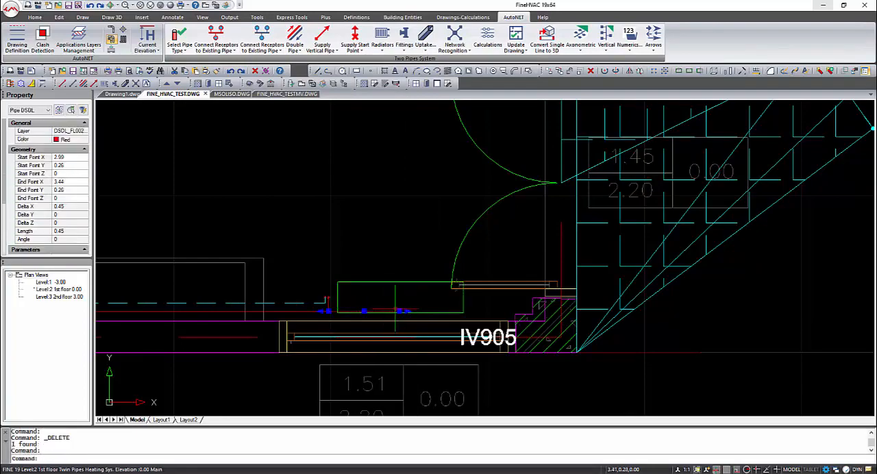
key("Delete")
Step: Connect the living room's west radiator to the supply pipe along the west wall using Connect Receptors to Existing Pipe
scroll(384, 310, "down", 8)
middle_click_drag(340, 227, 394, 353)
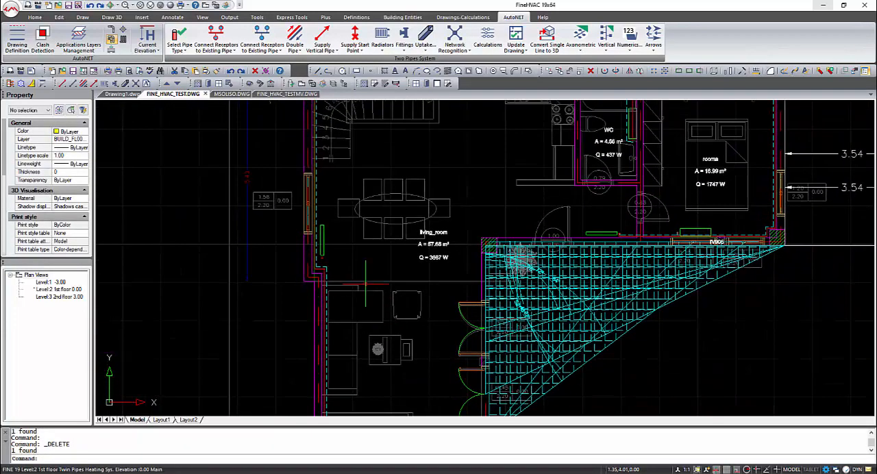
scroll(334, 230, "up", 5)
left_click(216, 37)
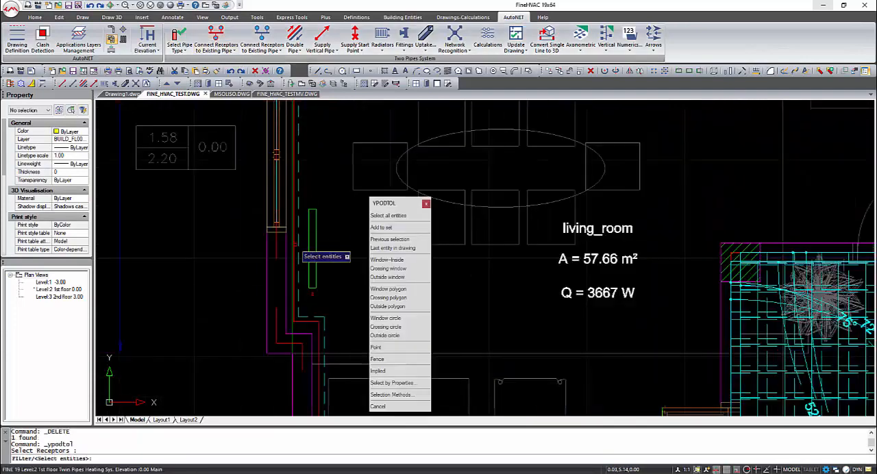
left_click(308, 244)
right_click(295, 253)
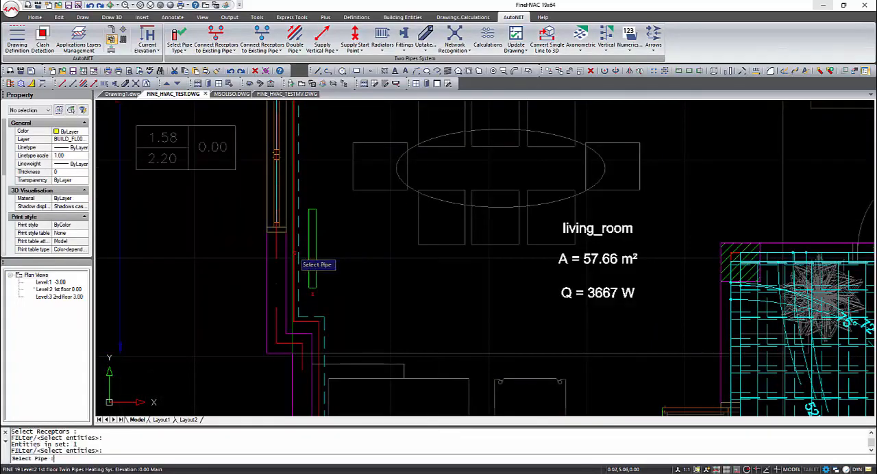
left_click(294, 254)
Step: Connect the living room's west radiator to the return pipe using the return version of Connect Receptors to Existing Pipe
key("Return")
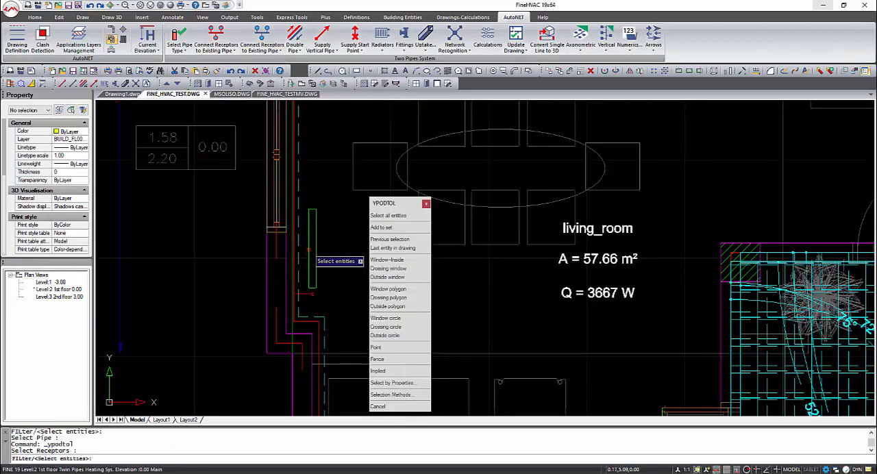
left_click(309, 250)
right_click(300, 252)
left_click(298, 253)
Step: Draw a supply pipe from the kitchen-side supply run's open end, around below the east collector, to one of its lower nodes with Node Snap
scroll(345, 243, "down", 4)
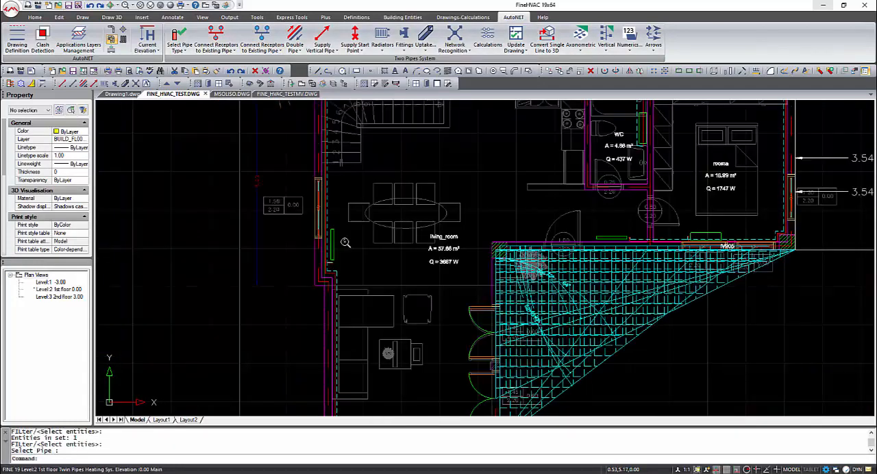
middle_click_drag(403, 175, 372, 265)
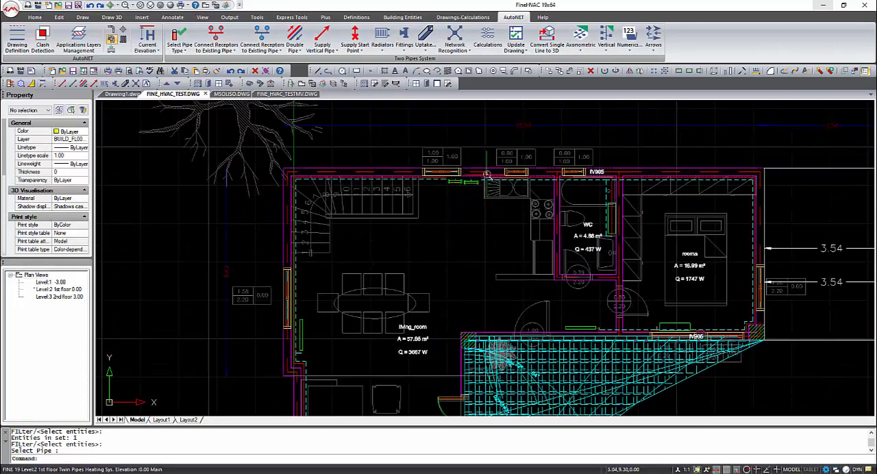
scroll(486, 175, "up", 5)
left_click(216, 48)
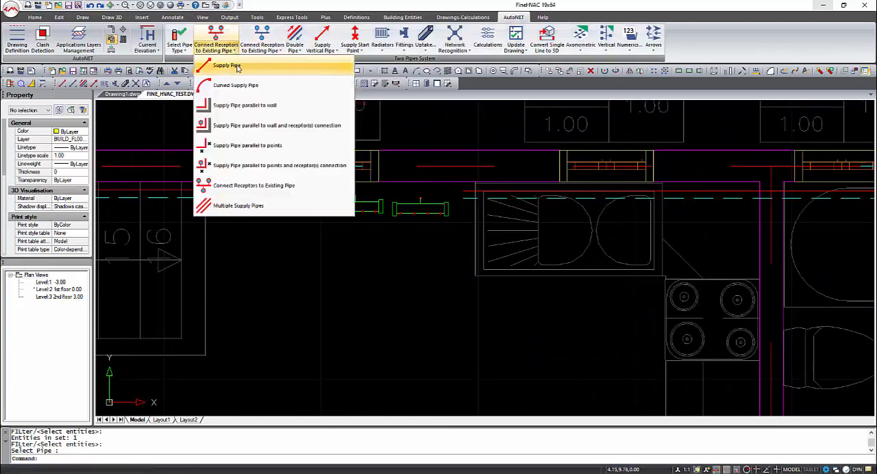
left_click(233, 65)
key("F3")
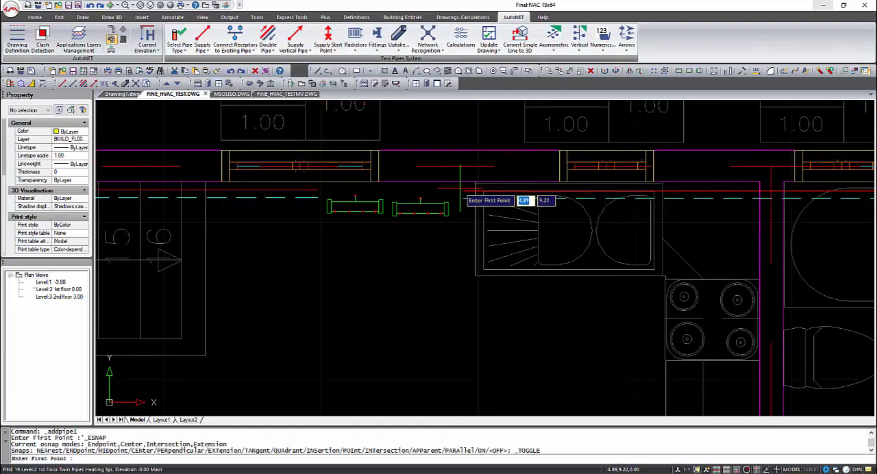
left_click(454, 191)
left_click(453, 192)
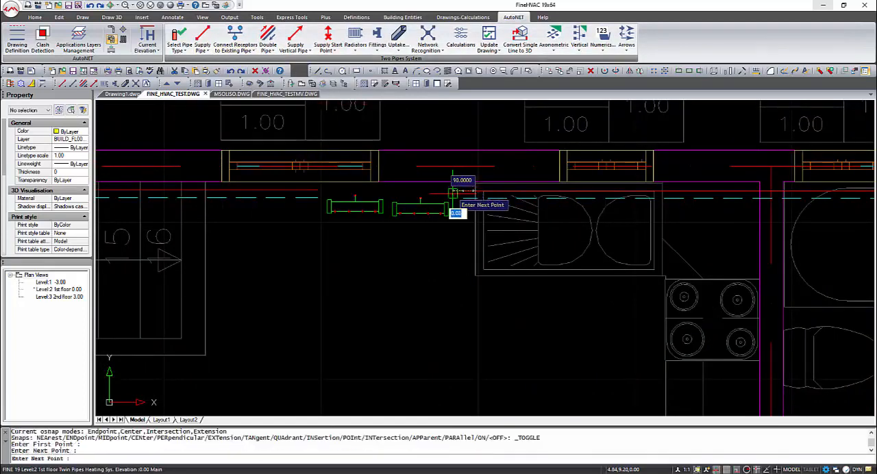
left_click(453, 224)
left_click(441, 226)
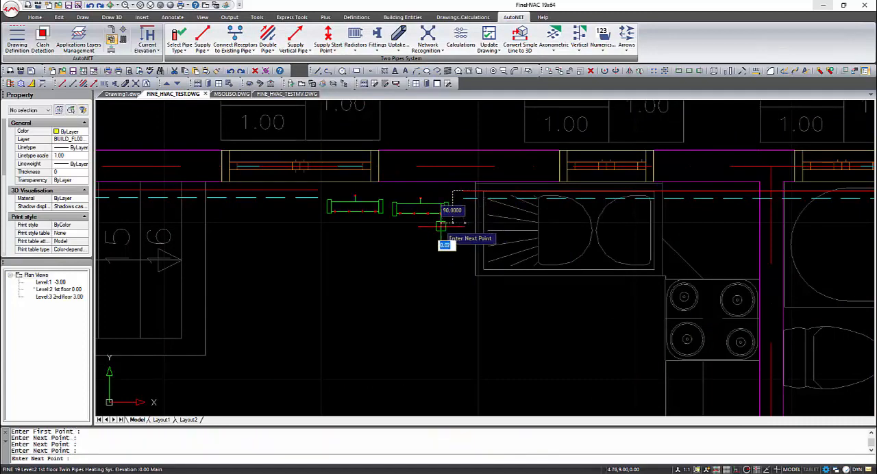
right_click(441, 226, "shift")
left_click(468, 354)
left_click(441, 213)
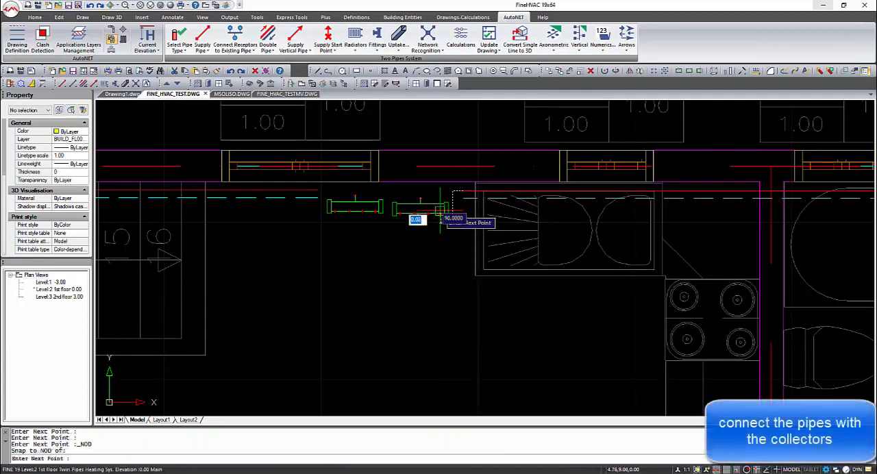
right_click(446, 220)
Step: Extend the stair-side supply run eastward between the two collectors, down and along below the east collector
right_click(333, 203)
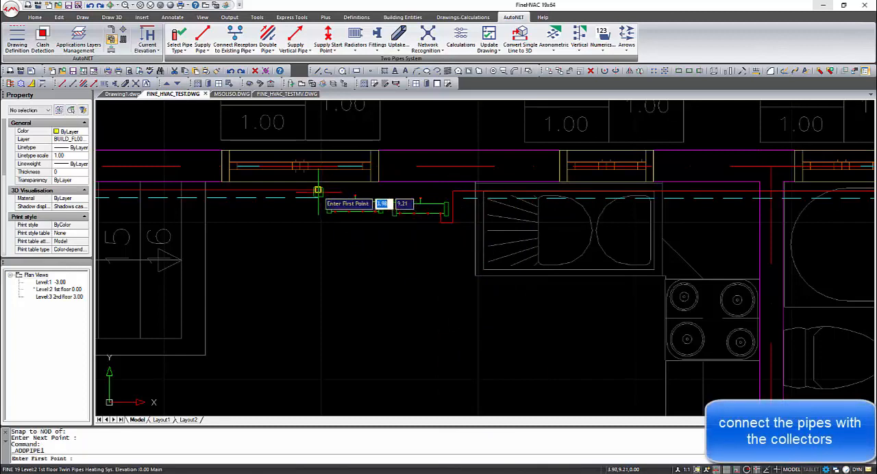
left_click(317, 191)
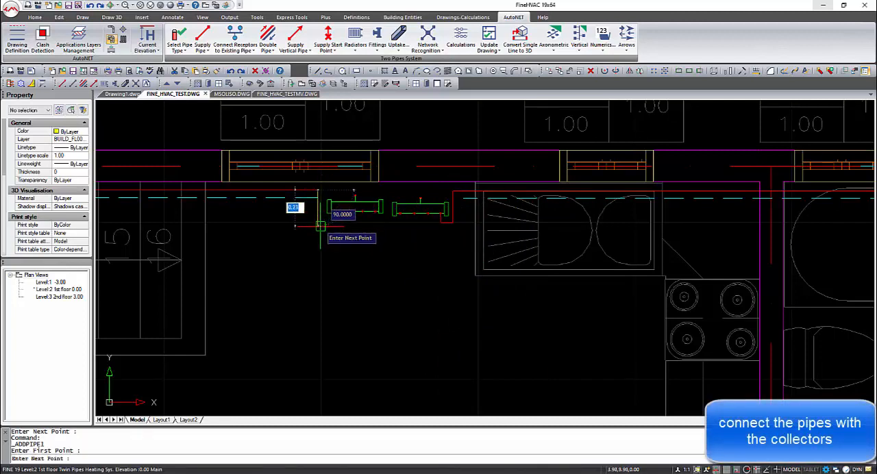
left_click(388, 191)
left_click(417, 221)
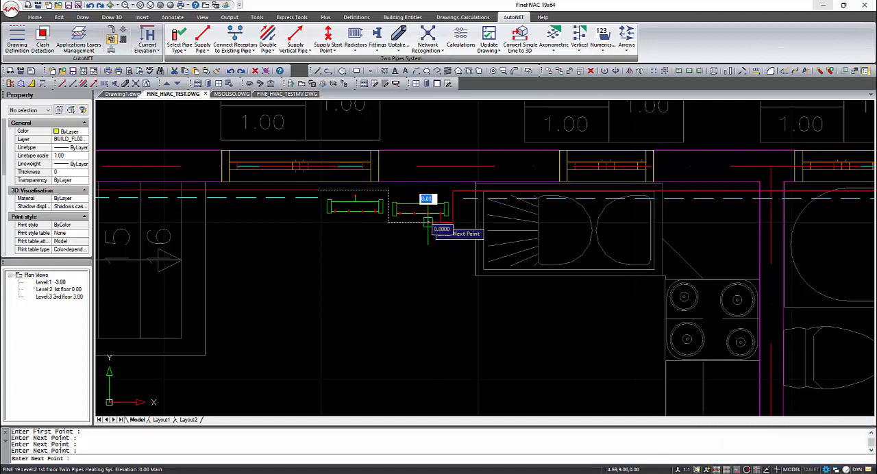
key("Return")
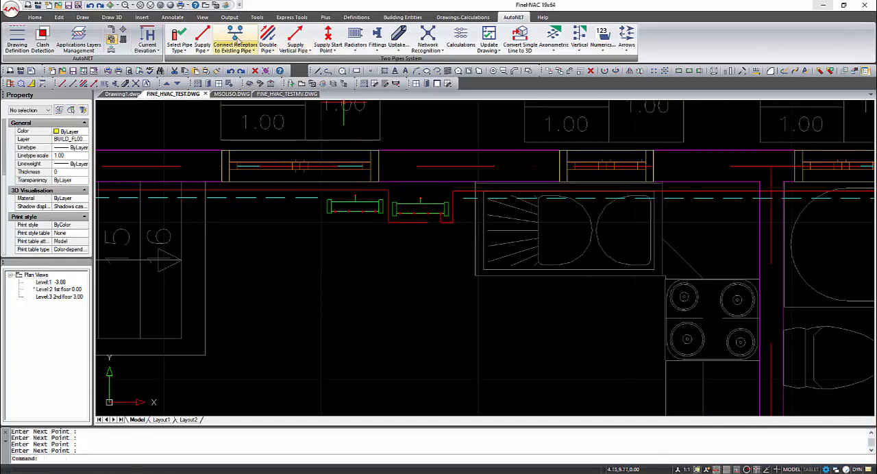
Step: Join the end of the stair-side supply pipe to a free lower node of the east collector using Node Snap
left_click(188, 48)
left_click(204, 43)
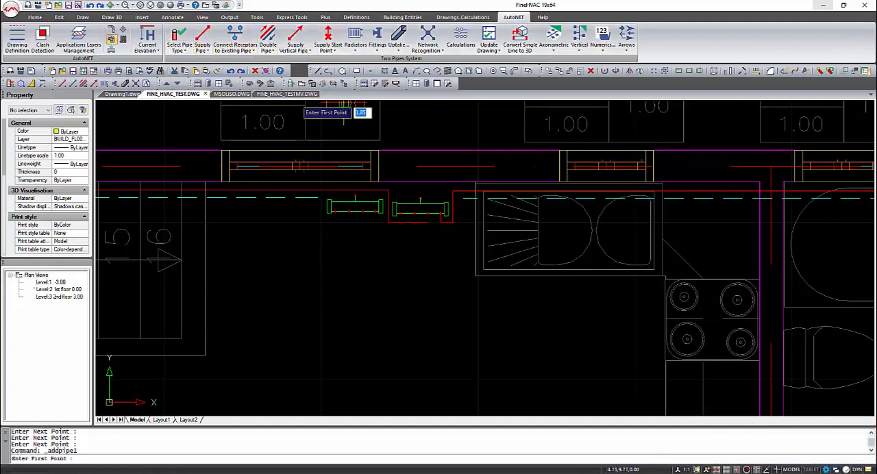
right_click(428, 216, "shift")
left_click(466, 344)
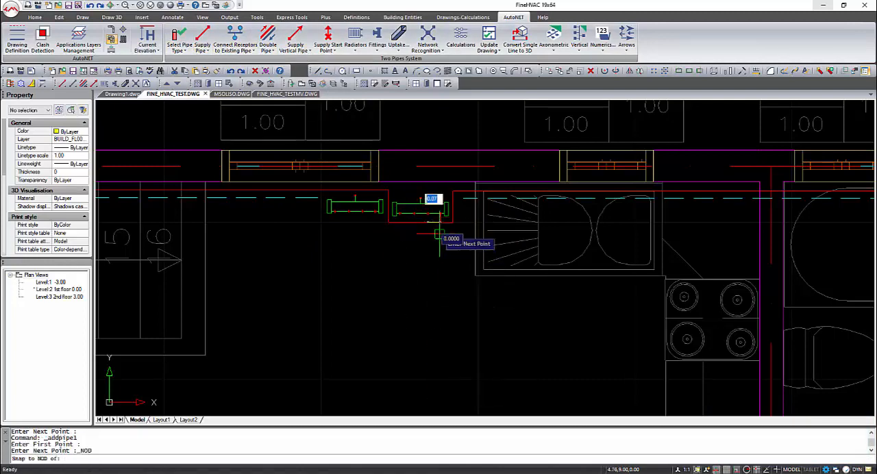
left_click(417, 214)
key("Return")
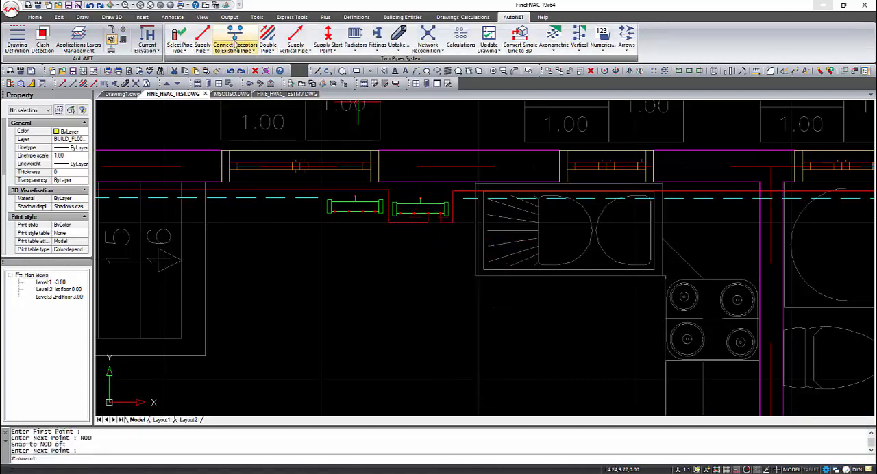
Step: Draw a return pipe from the kitchen-side return run's open end, below the supply pipes, to a lower node of the west collector
left_click(254, 53)
left_click(258, 66)
left_click(463, 198)
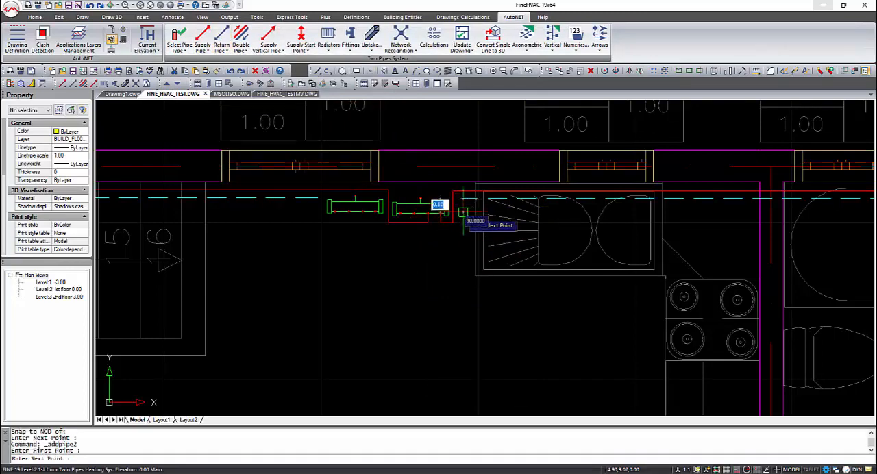
left_click(463, 230)
left_click(374, 232)
right_click(375, 222, "shift")
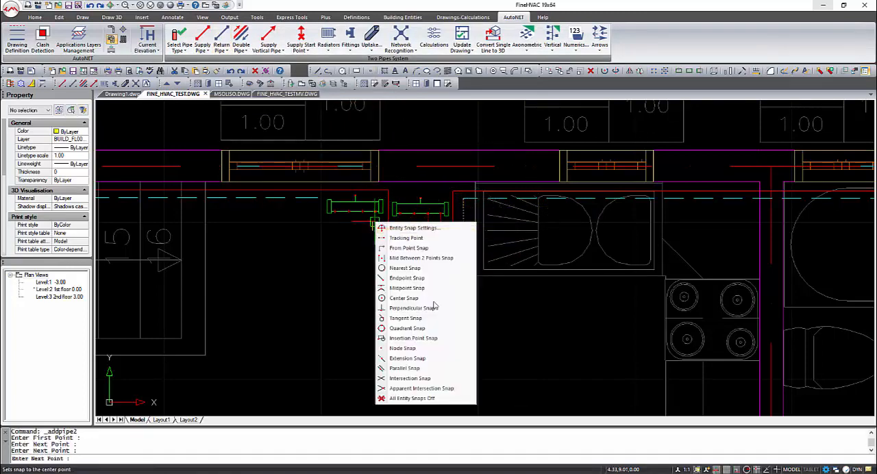
left_click(414, 349)
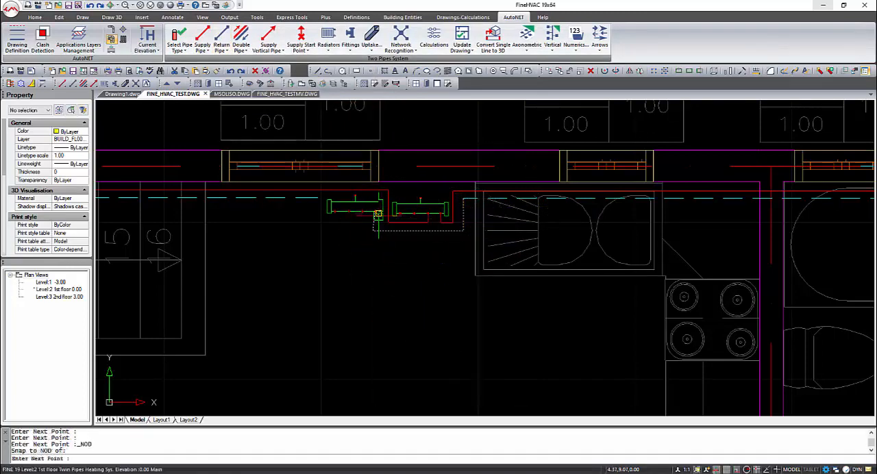
left_click(377, 215)
key("Return")
key("Return")
Step: Draw a return pipe from the stair-side return run's open end, below the west collector, to one of its lower nodes with Node Snap
left_click(318, 197)
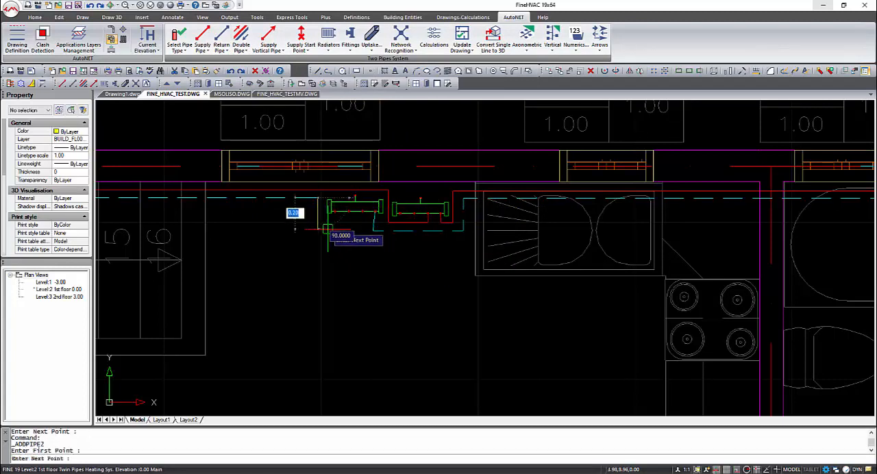
left_click(327, 227)
left_click(361, 227)
right_click(361, 227, "shift")
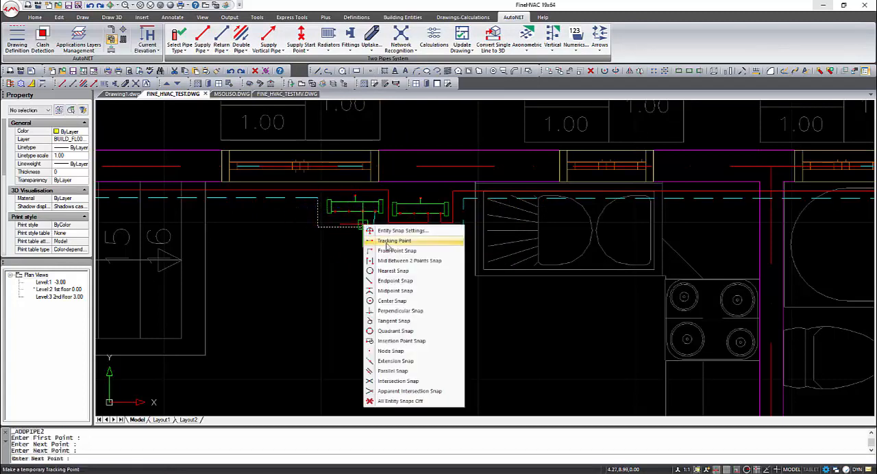
left_click(388, 353)
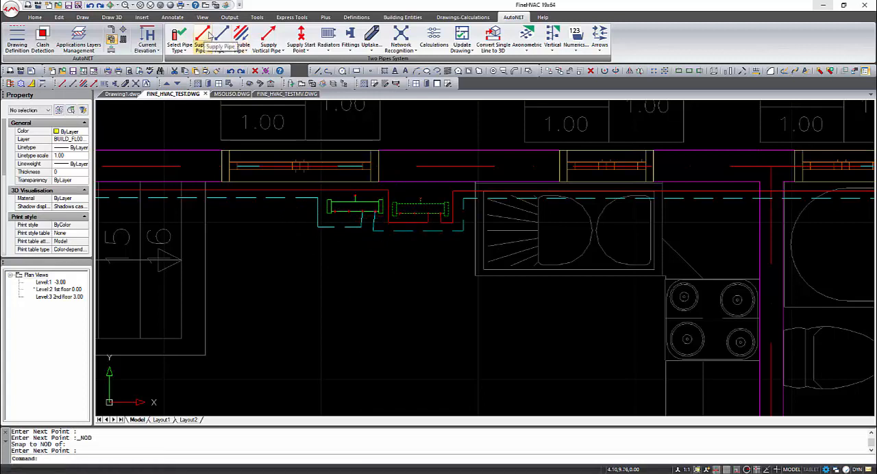
Step: Draw a short supply pipe eastward from the upper node of the east collector
key("Return")
key("Return")
right_click(420, 199, "shift")
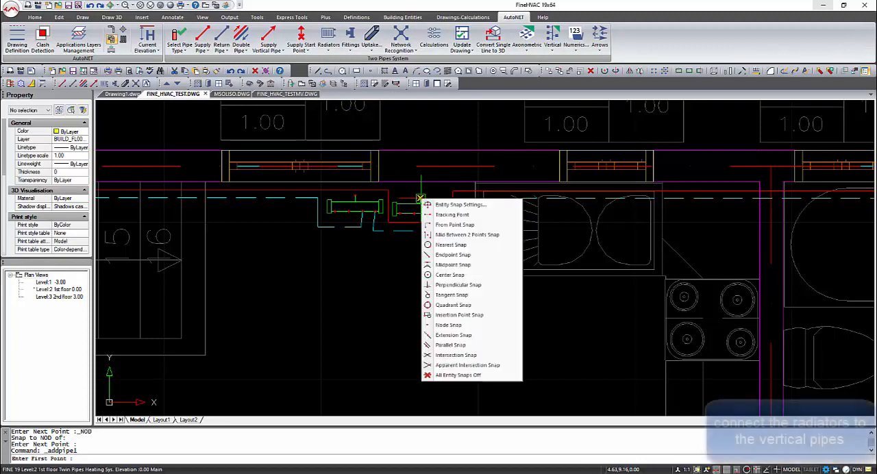
left_click(447, 326)
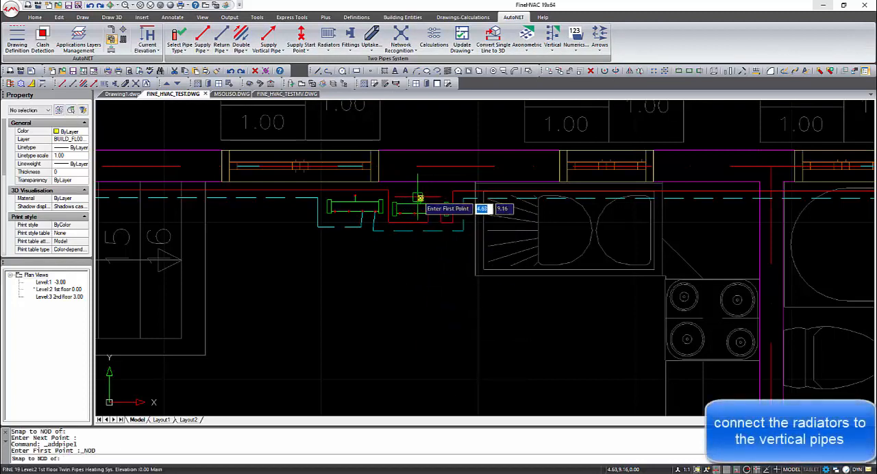
left_click(424, 198)
left_click(430, 194)
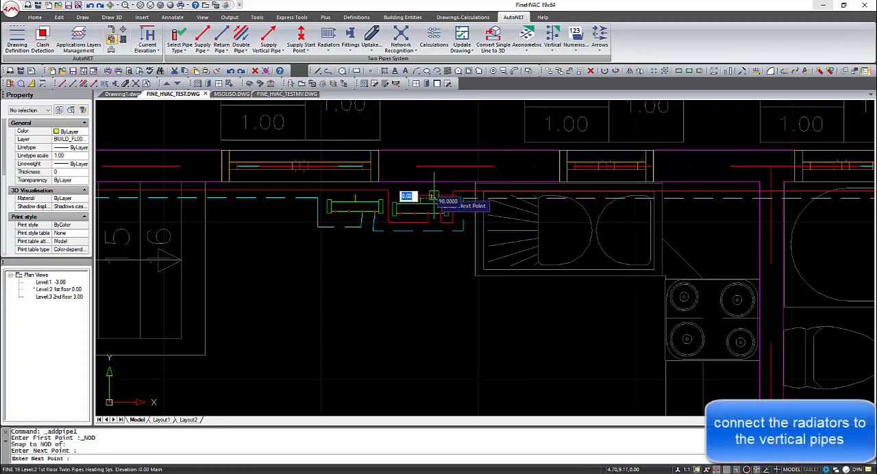
key("Return")
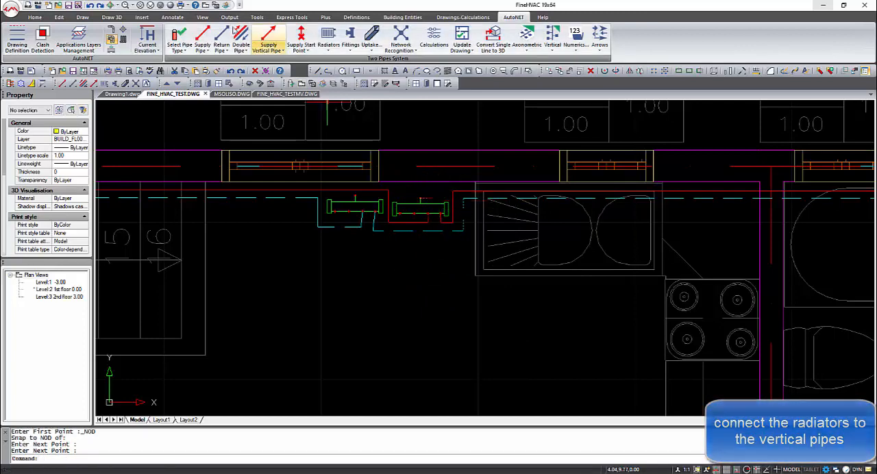
Step: Place a supply vertical pipe at the end of the east collector's upper supply stub, from height -3 to 3
left_click(430, 191)
type("-3")
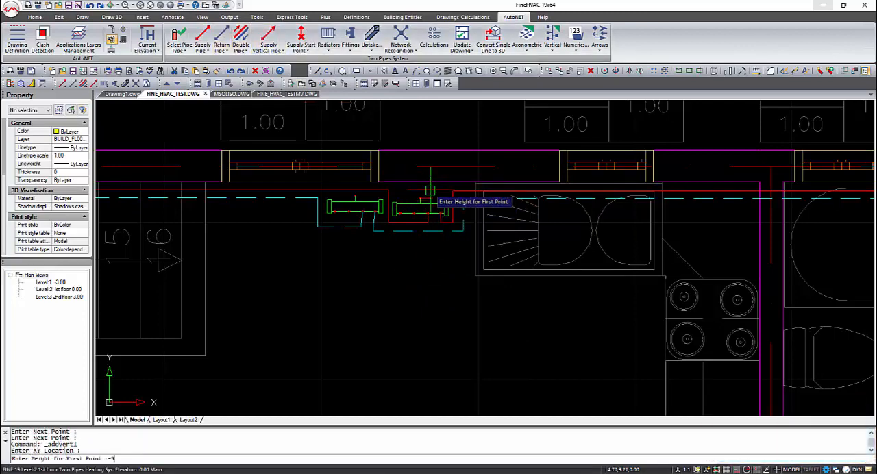
key("Return")
type("3")
key("Return")
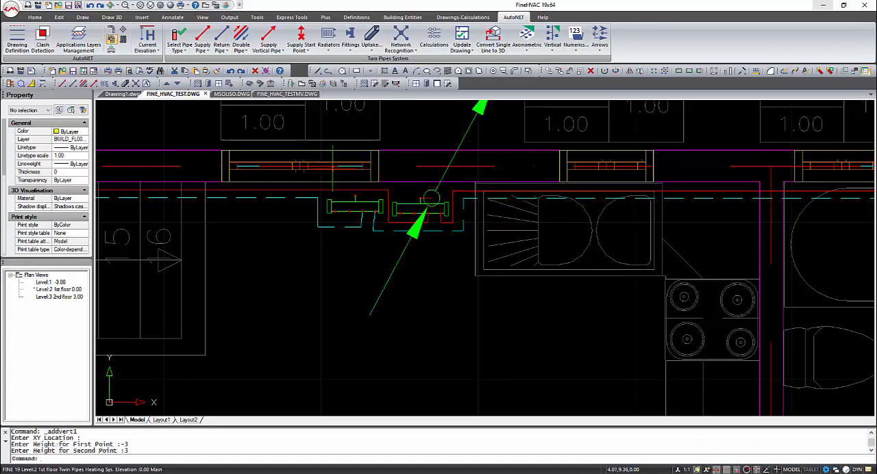
Step: Draw a short return pipe eastward from the upper node of the west collector using Node Snap
left_click(221, 39)
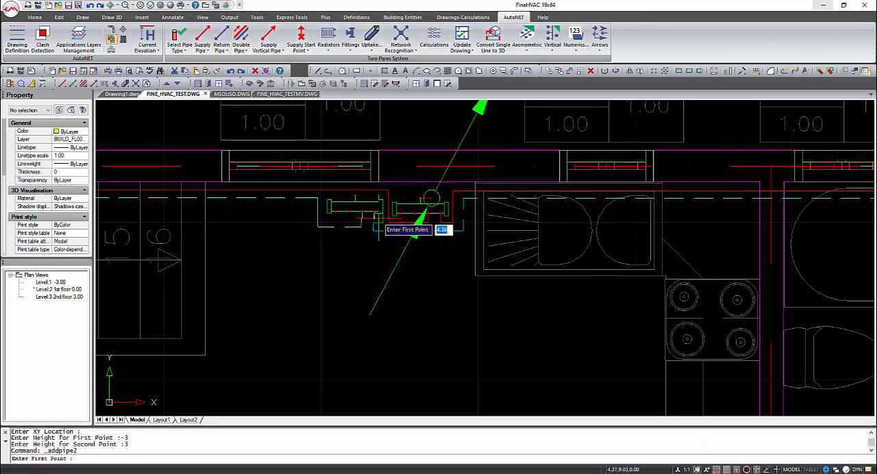
right_click(354, 194, "shift")
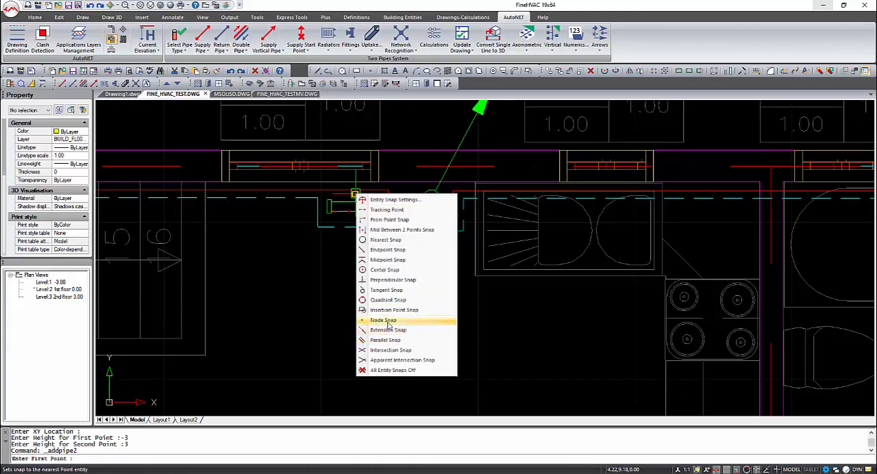
left_click(404, 319)
left_click(355, 196)
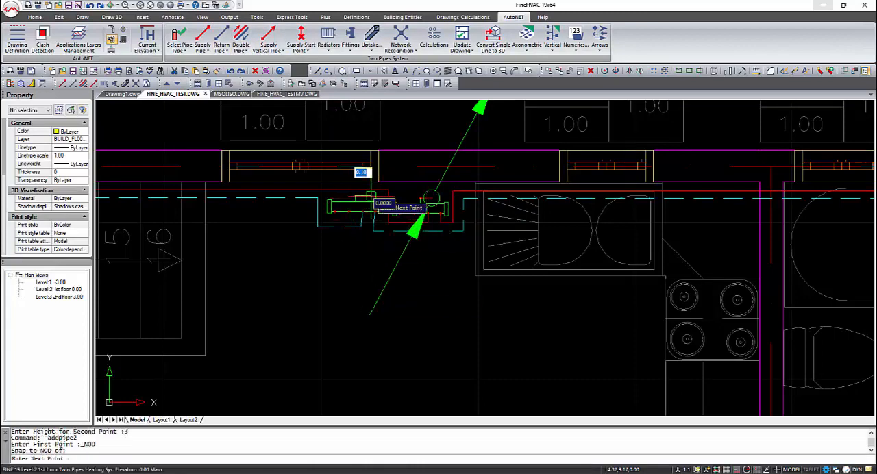
left_click(395, 200)
key("Return")
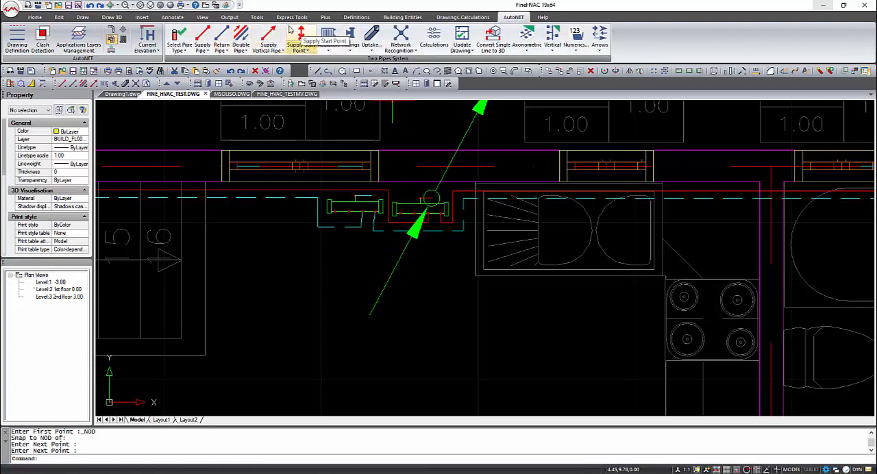
Step: Place a return vertical pipe at the end of the west collector's upper return stub, from height -3 to 3
left_click(283, 52)
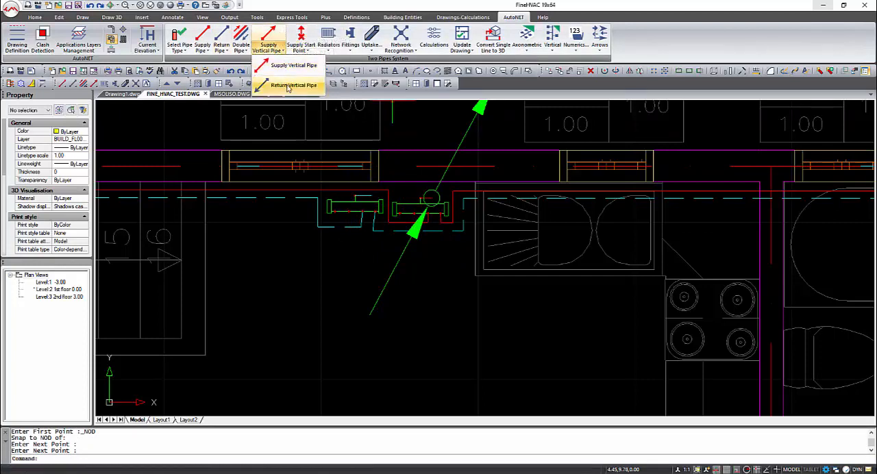
left_click(288, 86)
left_click(372, 196)
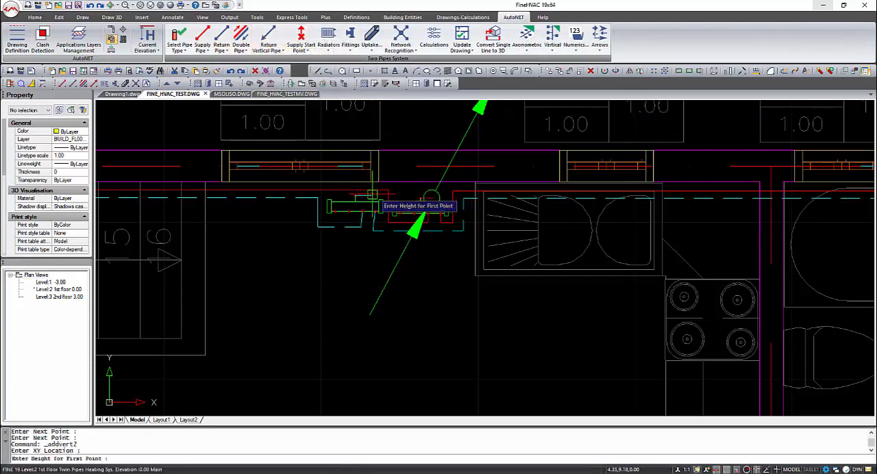
type("-3")
key("Return")
type("3")
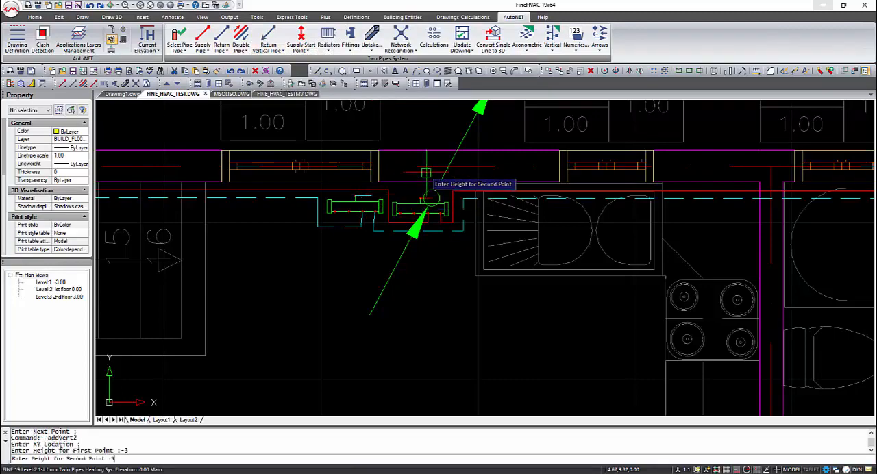
key("Return")
scroll(459, 251, "down", 3)
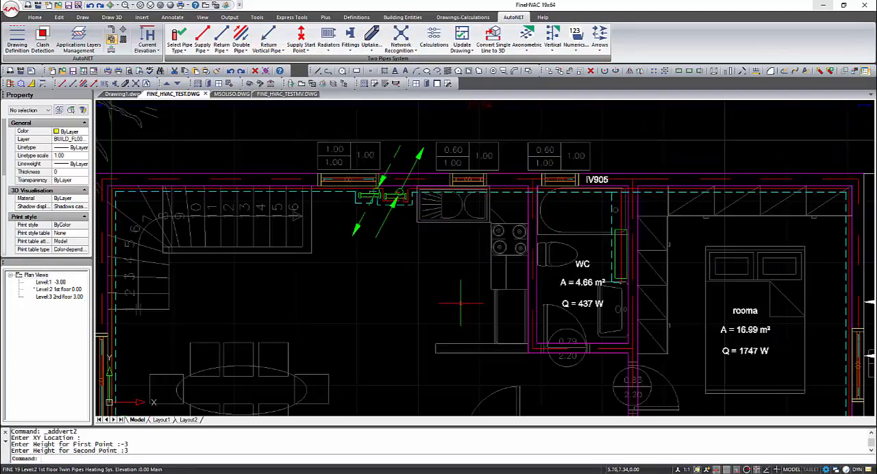
Step: Switch to the 2nd floor level at 3.00 and restore the top plan view
mouse_move(461, 301)
middle_mouse_down("shift")
mouse_move(413, 280)
mouse_move(393, 239)
mouse_move(304, 207)
mouse_move(445, 211)
middle_mouse_up("shift")
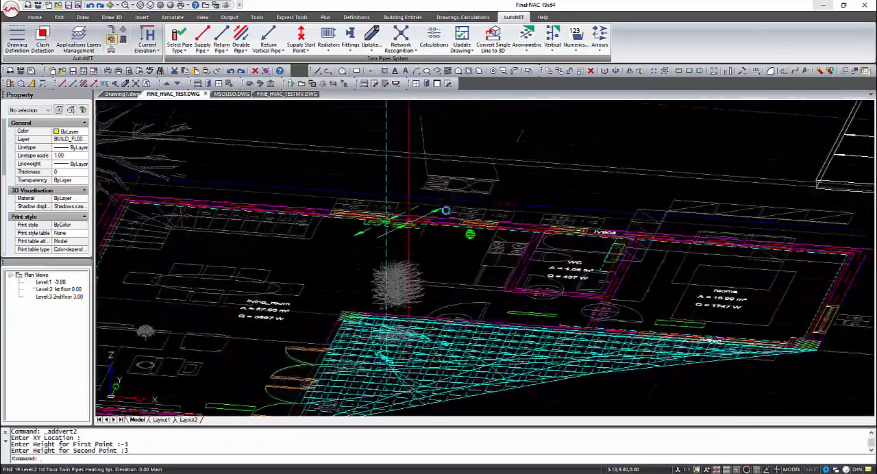
double_click(57, 297)
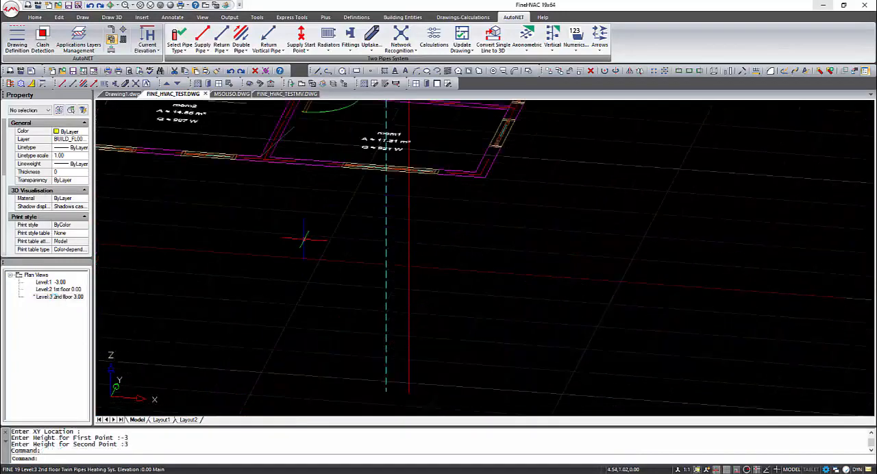
left_click(212, 7)
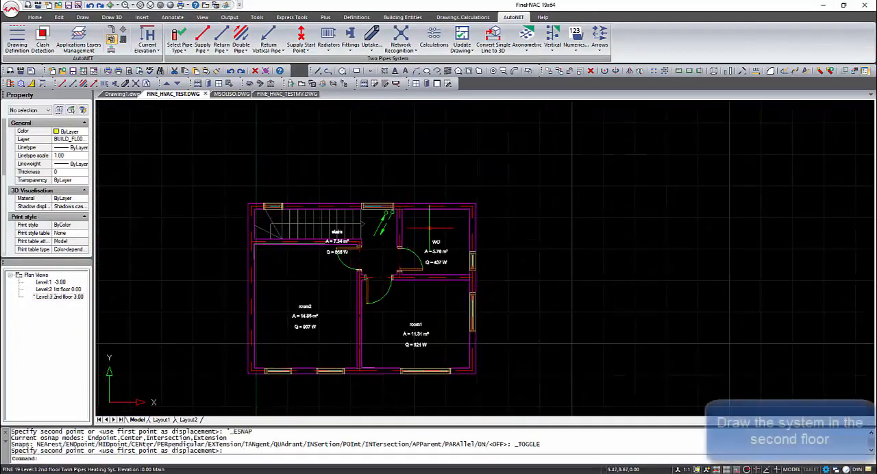
Step: Place radiators automatically in the WC, stairs, room2 and room1 spaces of the second floor
left_click(333, 52)
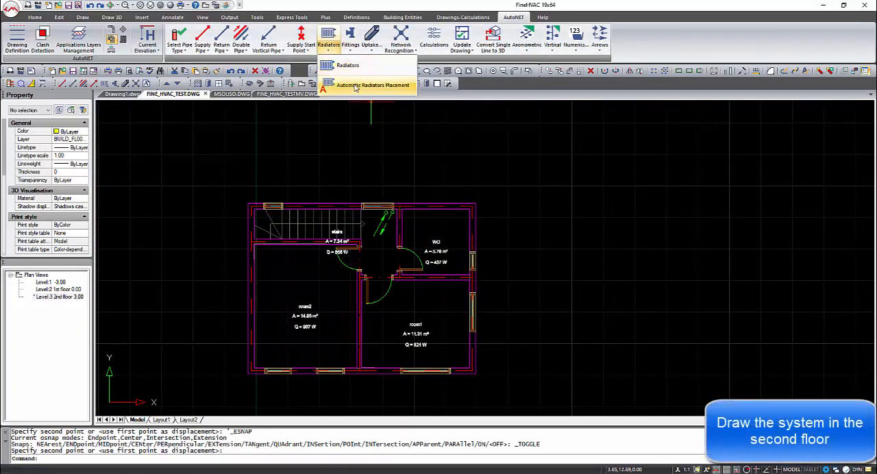
left_click(357, 86)
left_click(441, 264)
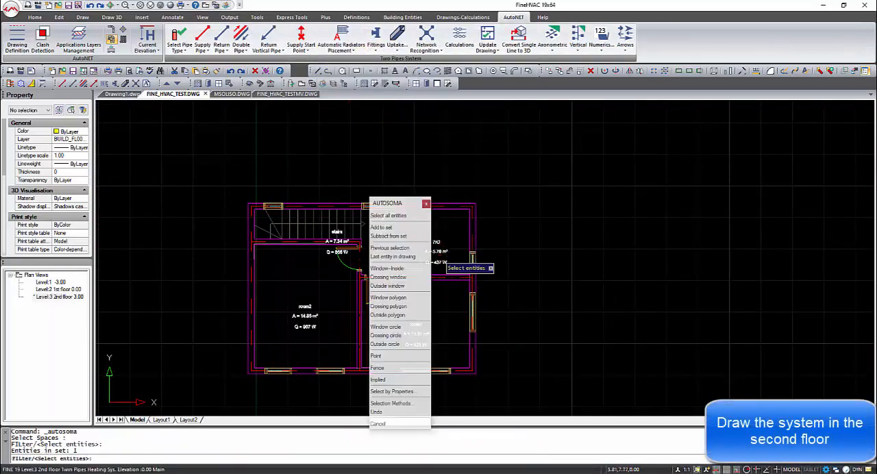
left_click(343, 242)
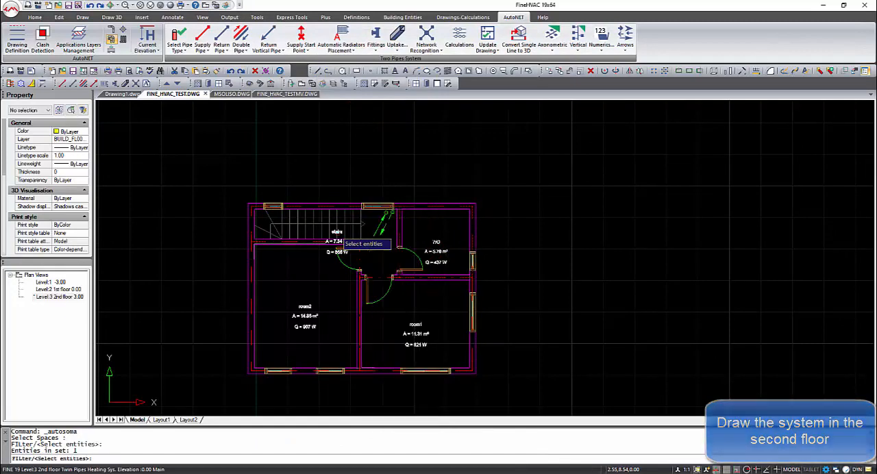
left_click(315, 321)
middle_click_drag(308, 310, 229, 273)
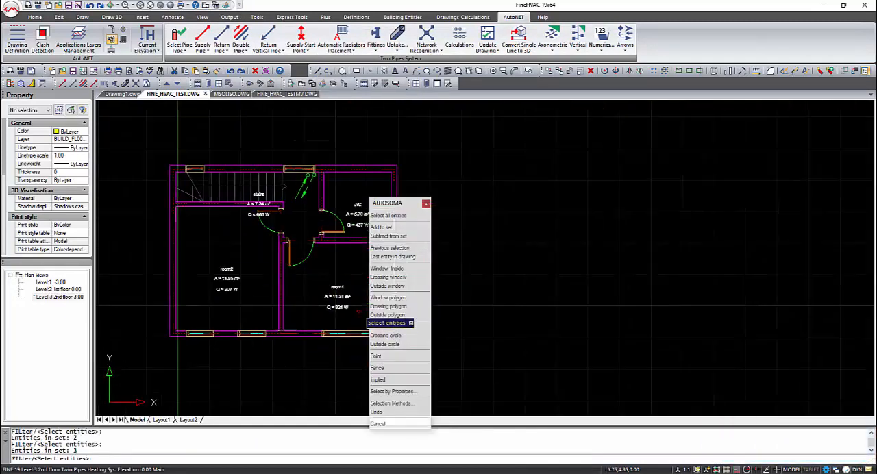
left_click(339, 297)
right_click(260, 272)
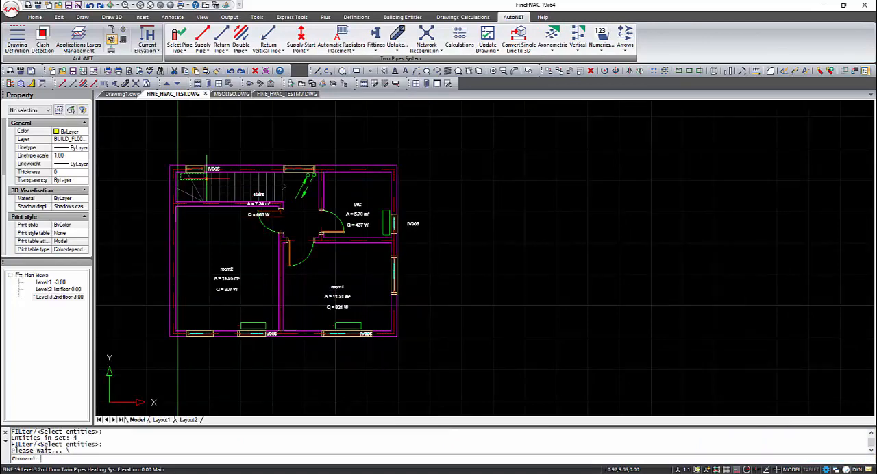
Step: Move the stairs radiator horizontally east to the vertical pipes beside the WC wall
left_click(206, 179)
scroll(215, 174, "up", 2)
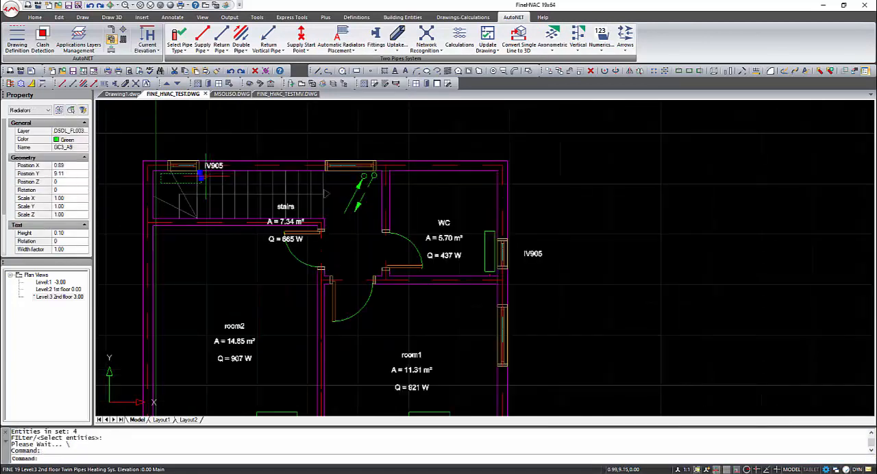
type("m")
key("Return")
left_click(200, 190)
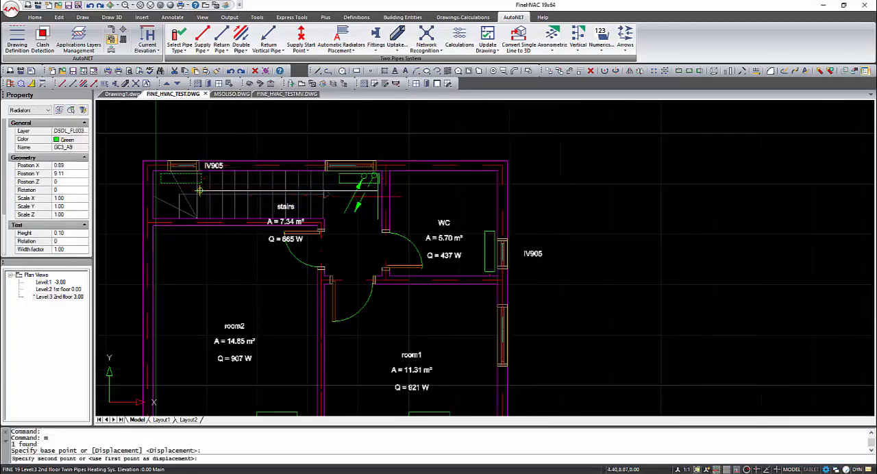
left_click(378, 190)
Step: Rotate the moved stairs radiator to 270 degrees so it stands parallel to the WC wall
type("ro")
key("Return")
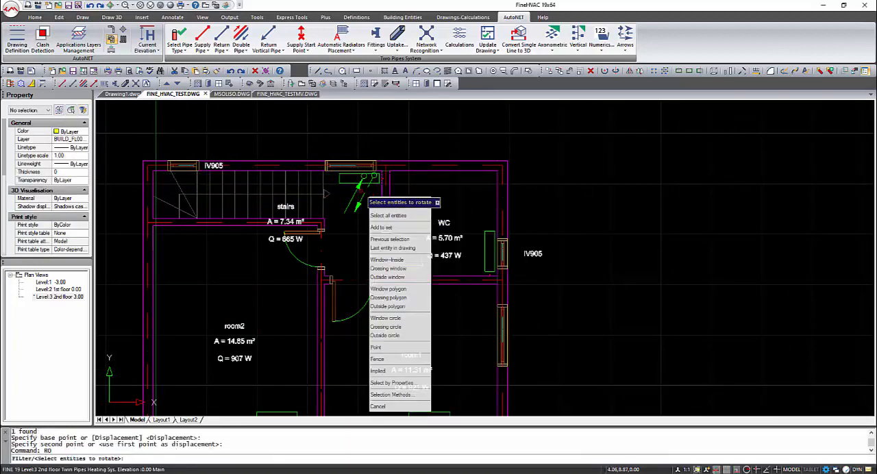
key("Return")
left_click(347, 192)
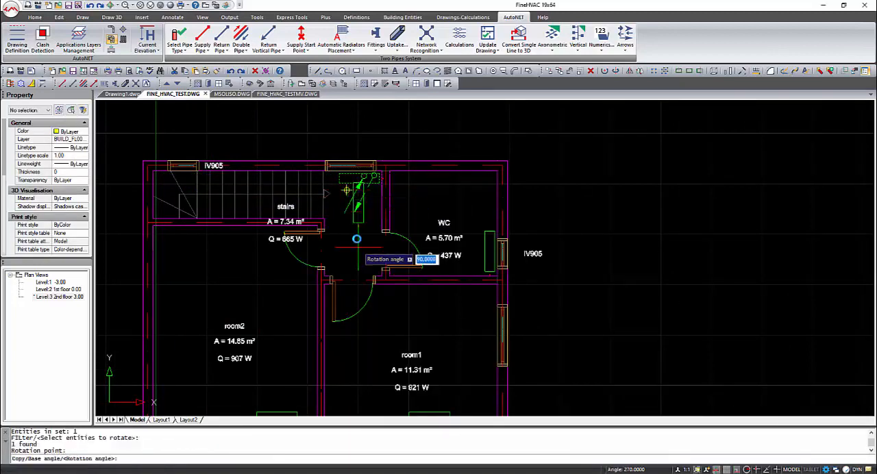
left_click(357, 245)
Step: Move the rotated radiator east against the wall between the stairs and the WC
left_click(355, 222)
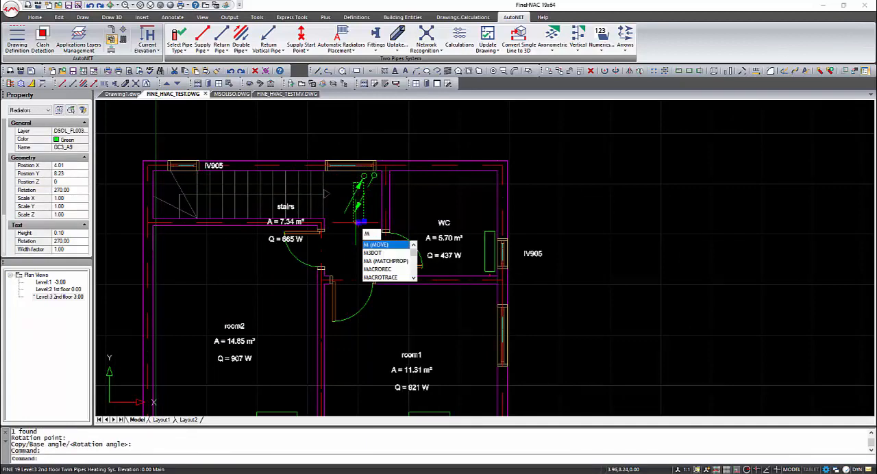
key("Return")
left_click(355, 223)
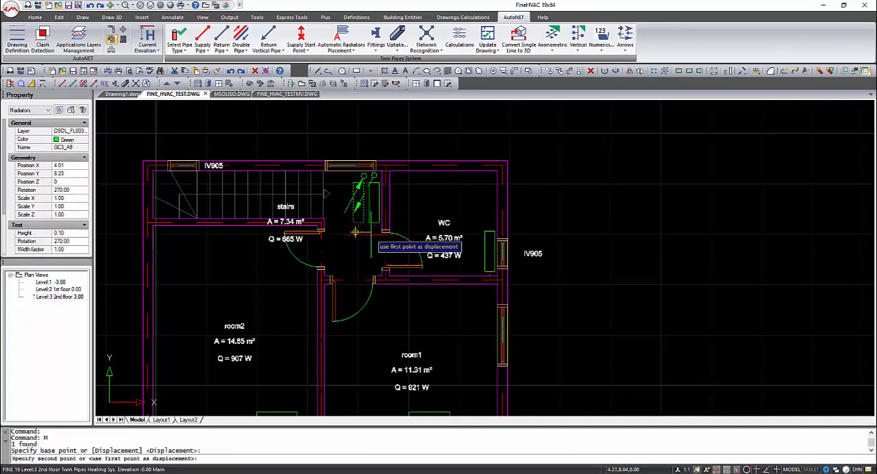
left_click(355, 233)
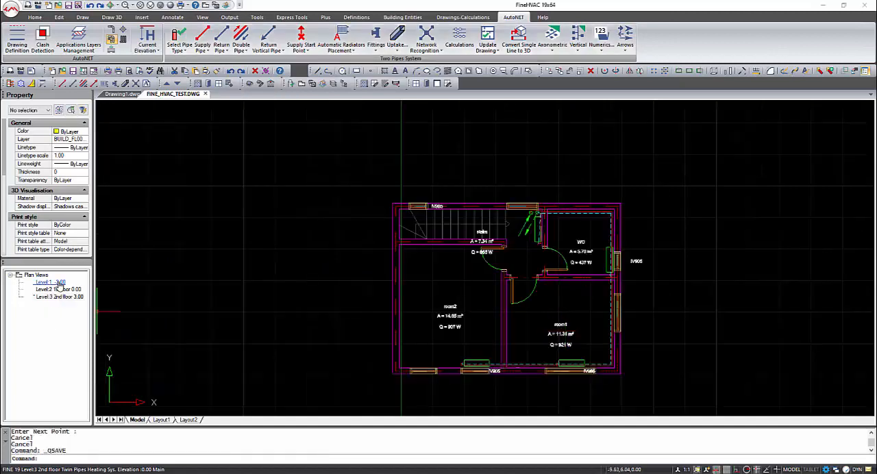
Step: Switch to the basement level at -3.00 and move the supply riser symbol just west of the return riser
double_click(59, 282)
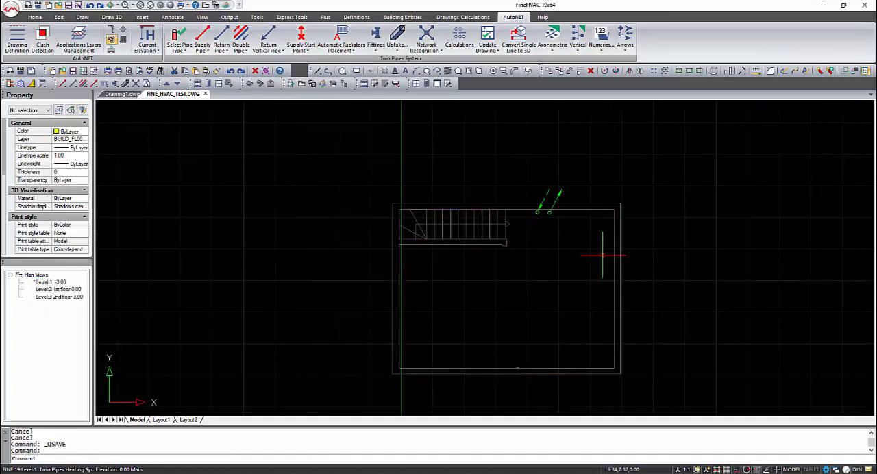
left_click(549, 213)
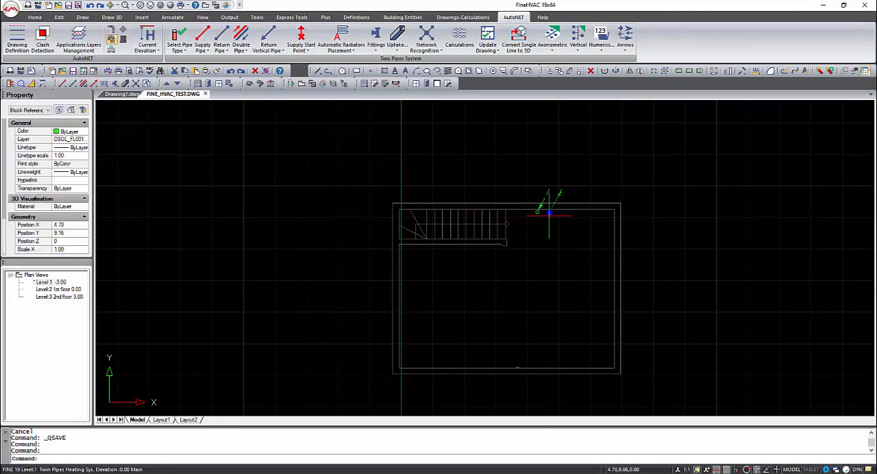
left_click(549, 213)
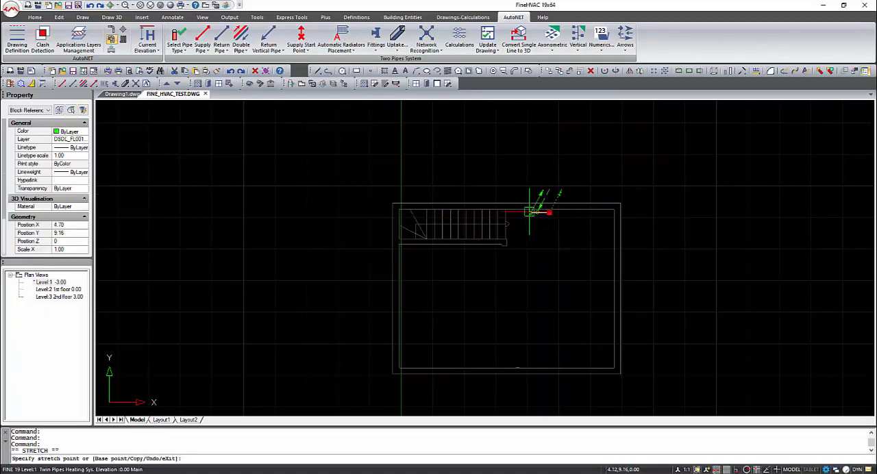
key("Escape")
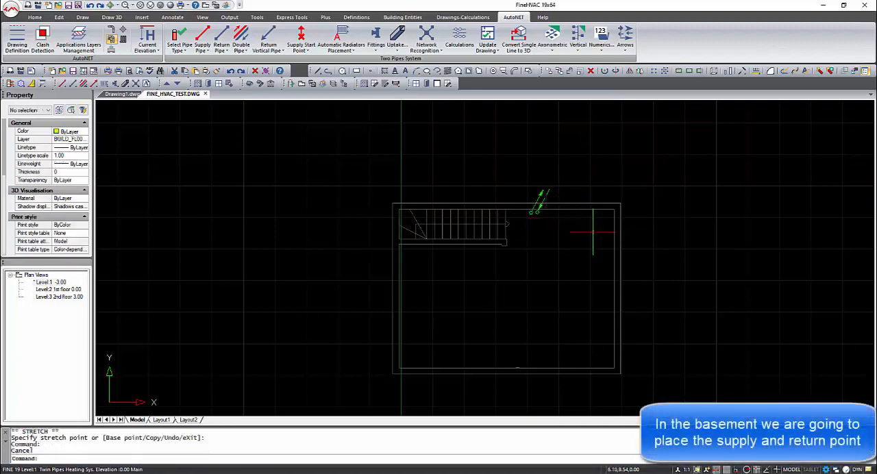
Step: Draw a short supply pipe in the basement from a point south of the supply riser up to the riser, using Perpendicular Snap
scroll(528, 196, "up", 3)
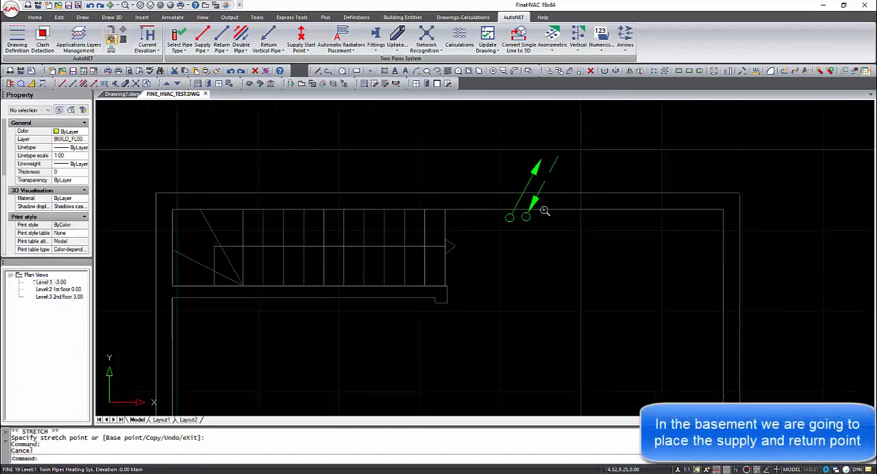
left_click(202, 38)
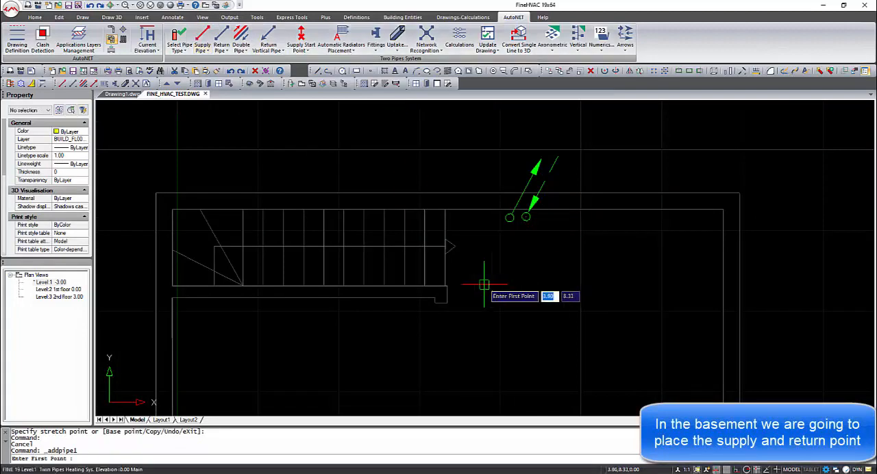
right_click(509, 228, "shift")
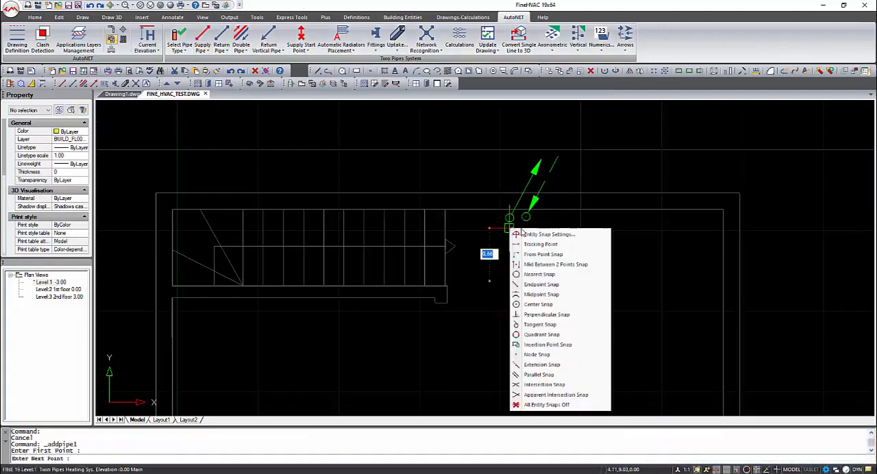
left_click(537, 354)
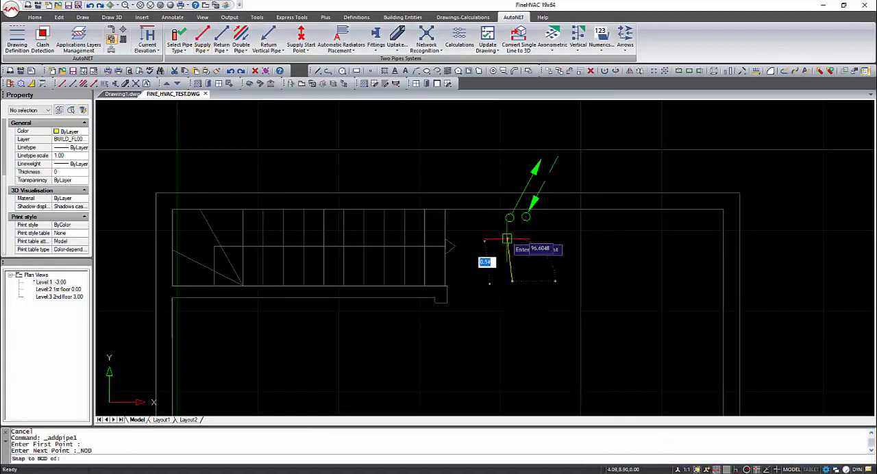
right_click(509, 218, "shift")
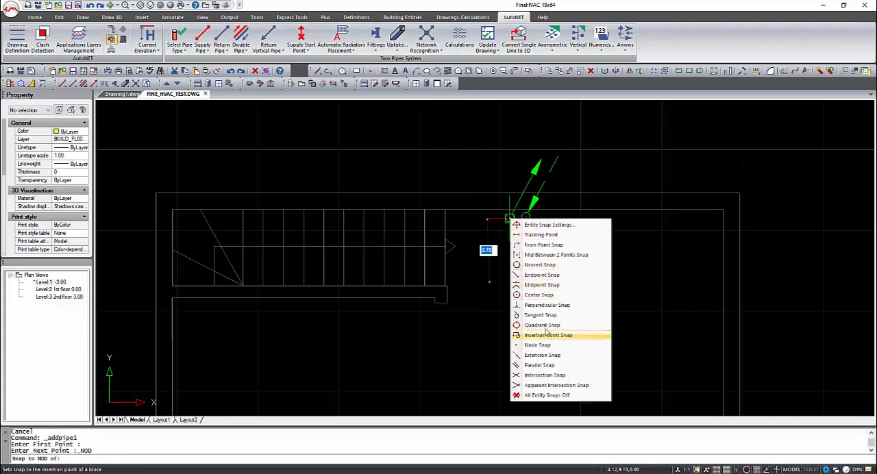
left_click(546, 305)
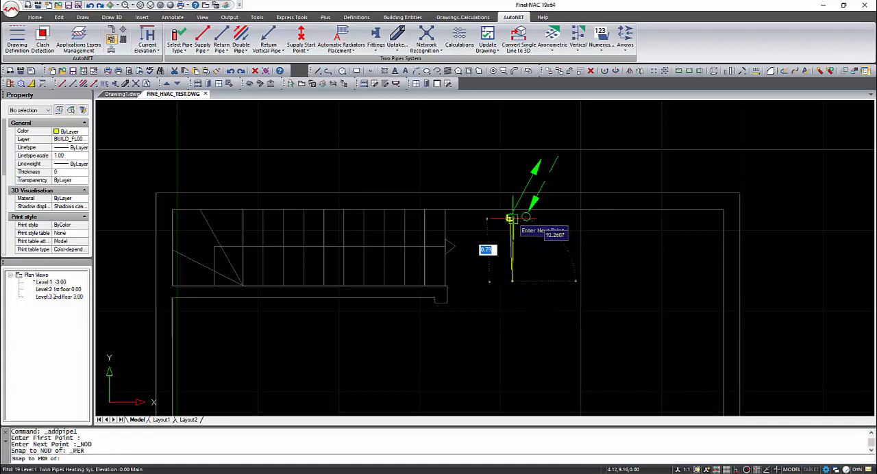
left_click(510, 217)
right_click(532, 230)
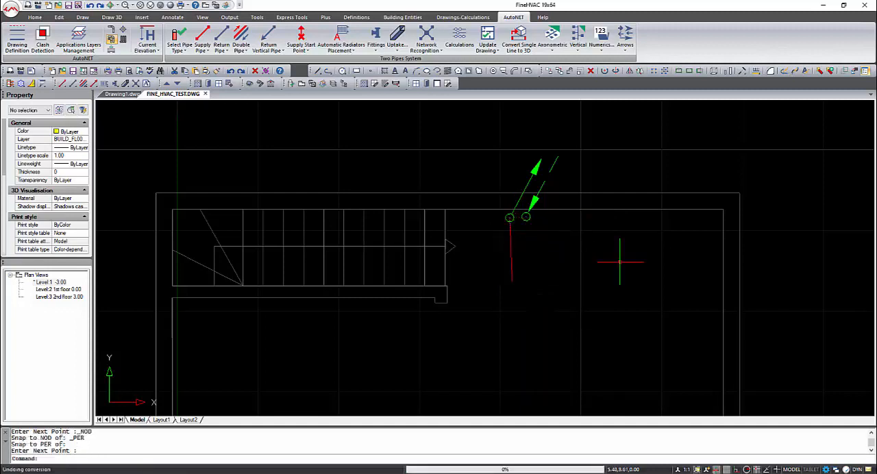
Step: Draw a short return pipe from a point south of the return riser up to the riser, using Perpendicular Snap
left_click(222, 37)
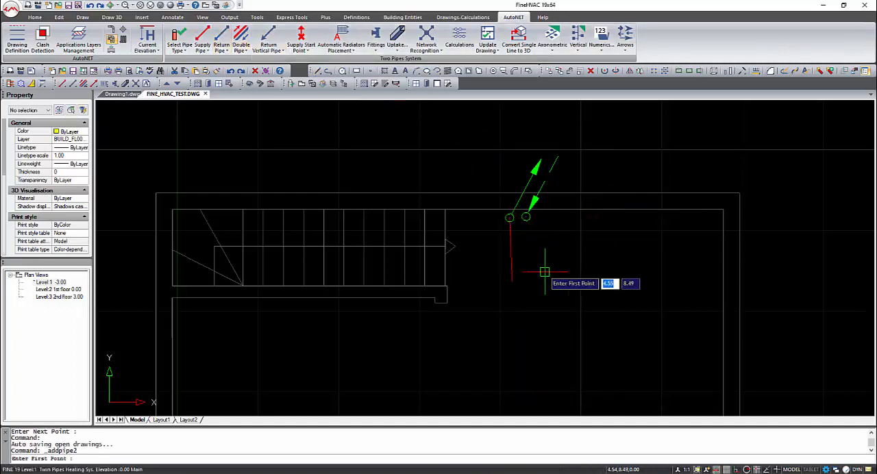
left_click(511, 218)
right_click(528, 220)
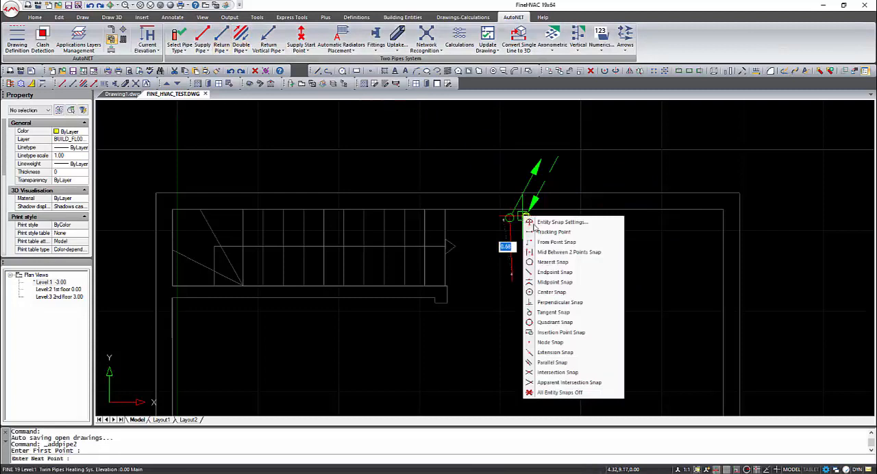
left_click(553, 303)
left_click(526, 218)
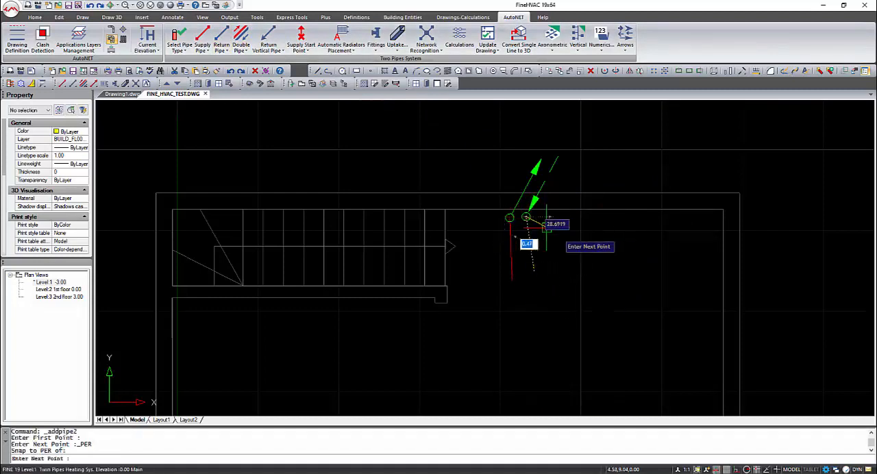
key("Return")
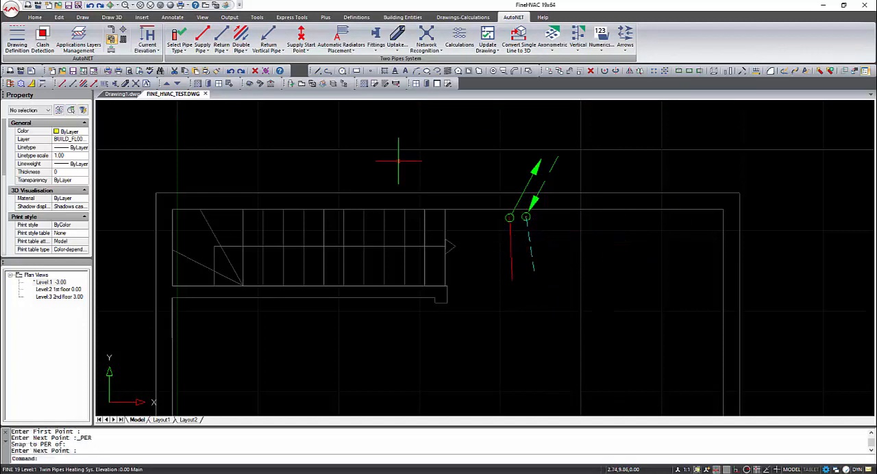
Step: Place a supply start point at the south end of the basement supply pipe
left_click(269, 36)
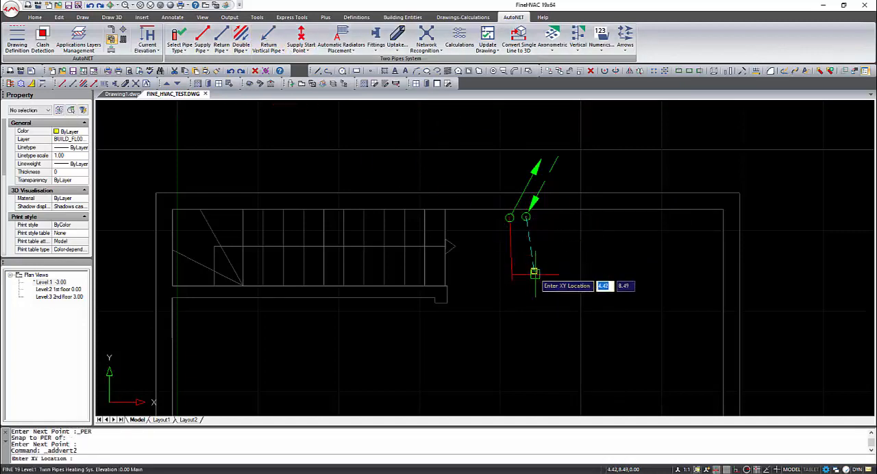
key("Escape")
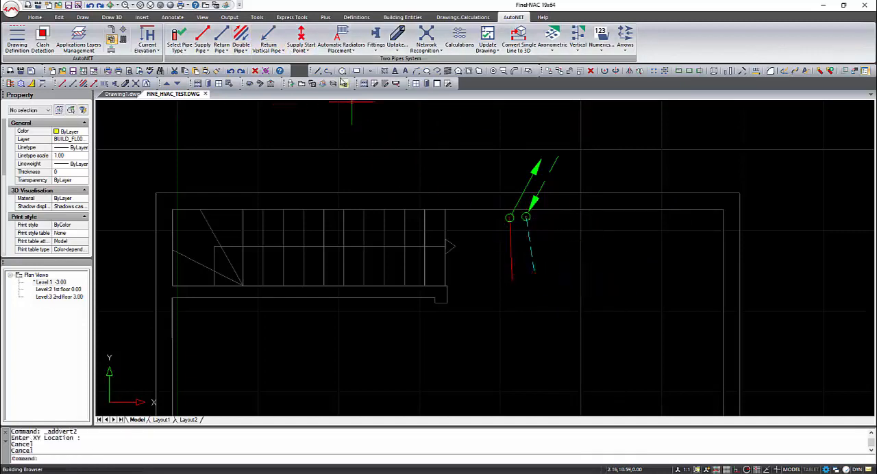
left_click(301, 36)
left_click(513, 284)
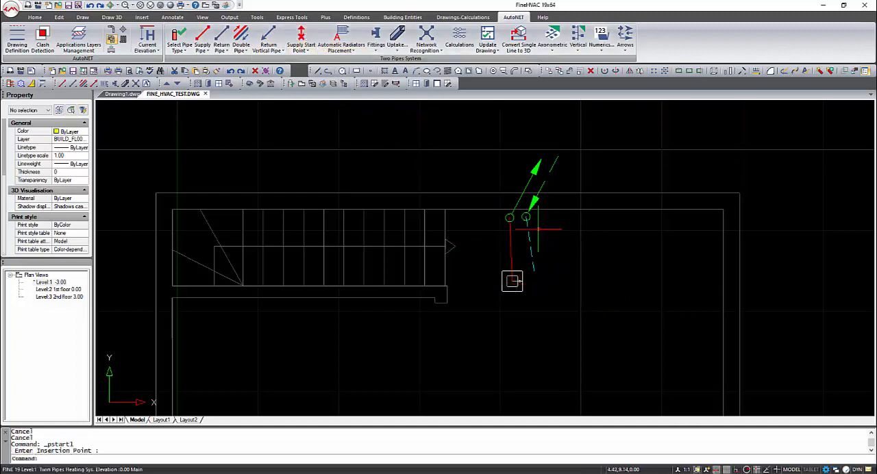
Step: Place a return start point at the south end of the basement return pipe
left_click(301, 50)
left_click(322, 85)
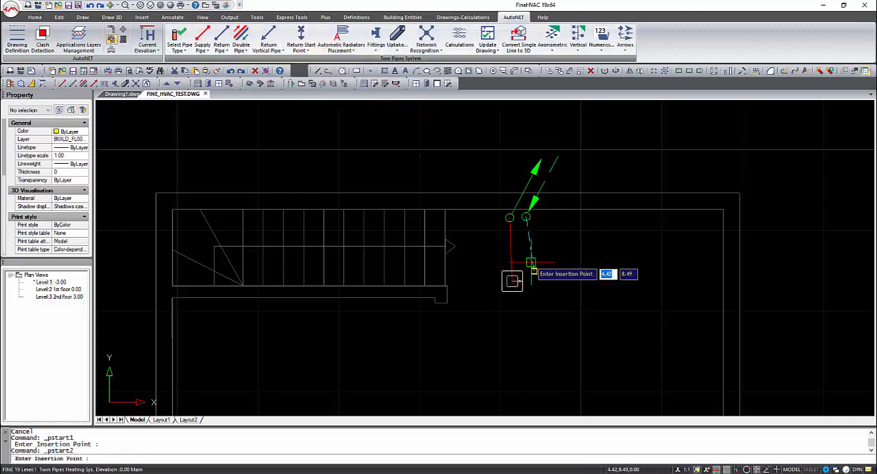
left_click(532, 270)
scroll(560, 277, "down", 3)
middle_click_drag(550, 316, 513, 270)
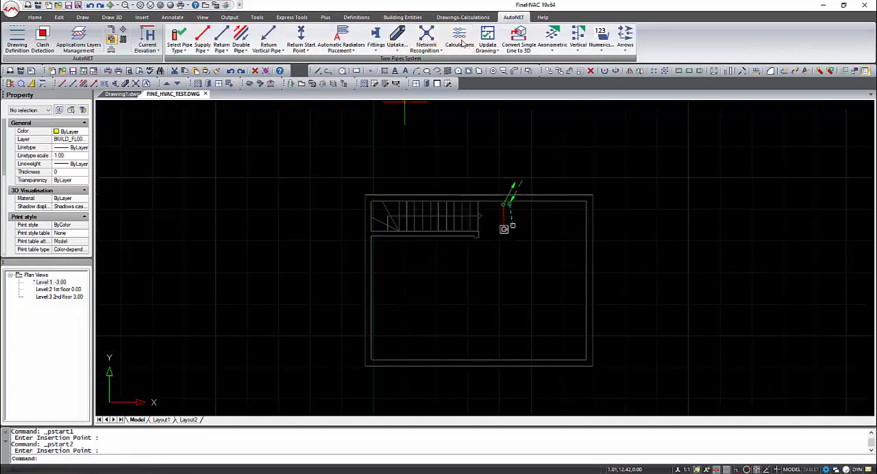
Step: Run network recognition on the drawn two-pipe heating system and open its calculations
left_click(432, 40)
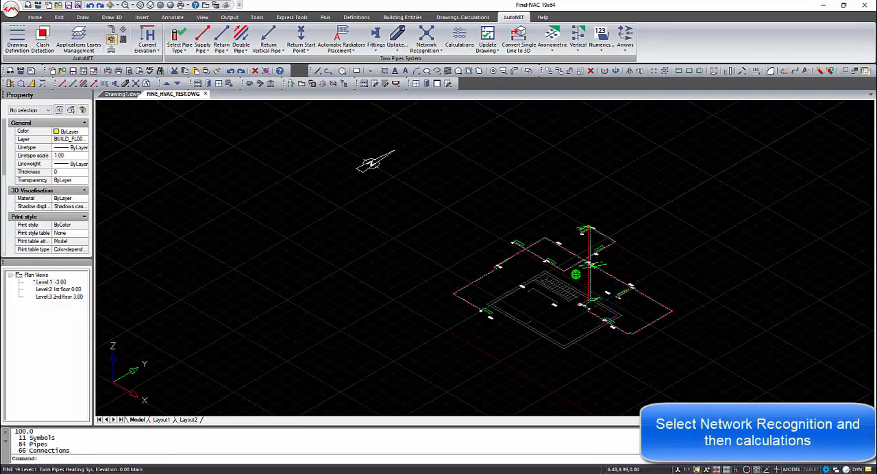
middle_click_drag(613, 312, 596, 287, "shift")
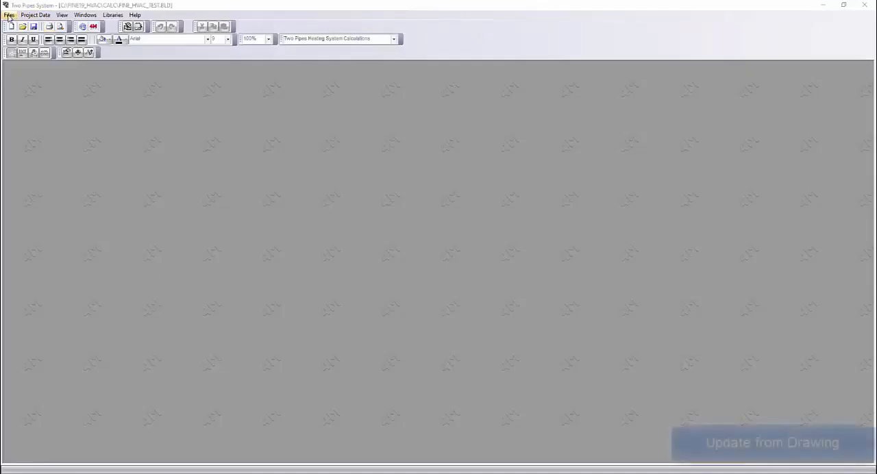
Step: Update the two-pipe calculation project from the drawing, saving the project changes and running the calculation
left_click(9, 15)
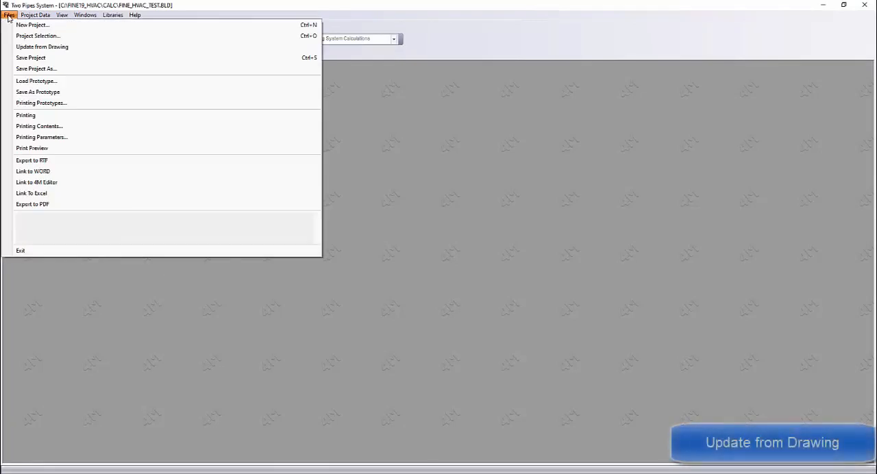
left_click(51, 48)
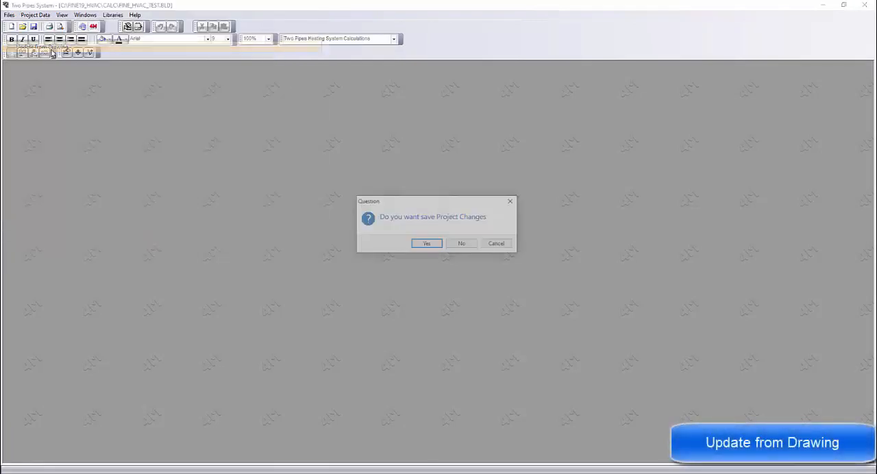
left_click(426, 244)
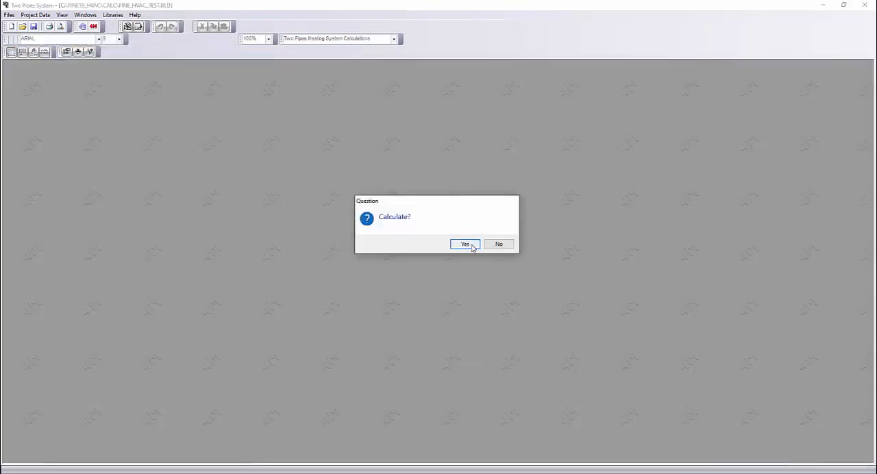
left_click(465, 245)
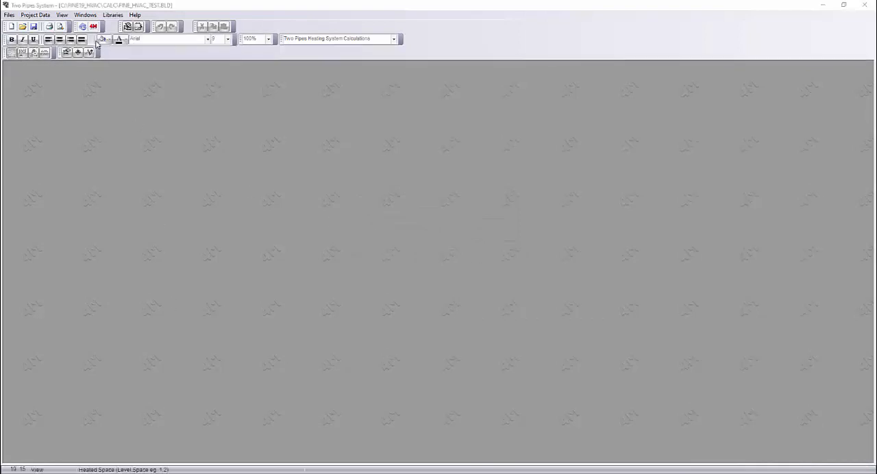
Step: Open the network's calculation sheet and look over the project info without changing it
left_click(93, 14)
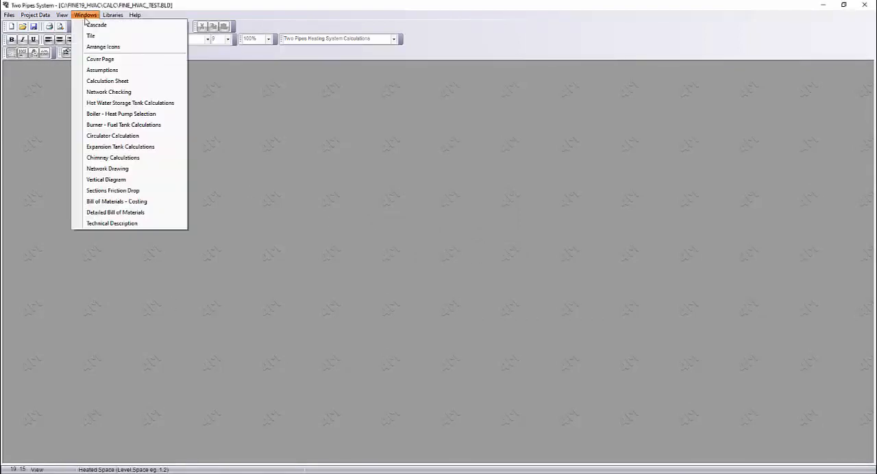
left_click(114, 80)
left_click(435, 69)
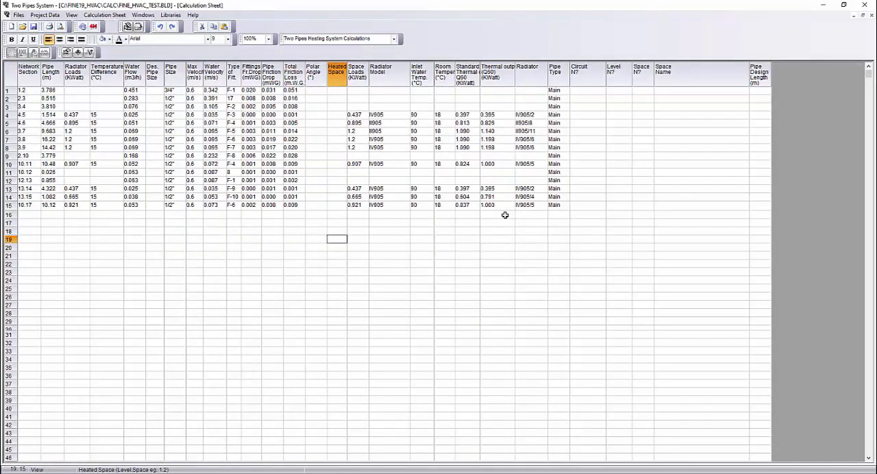
left_click(45, 16)
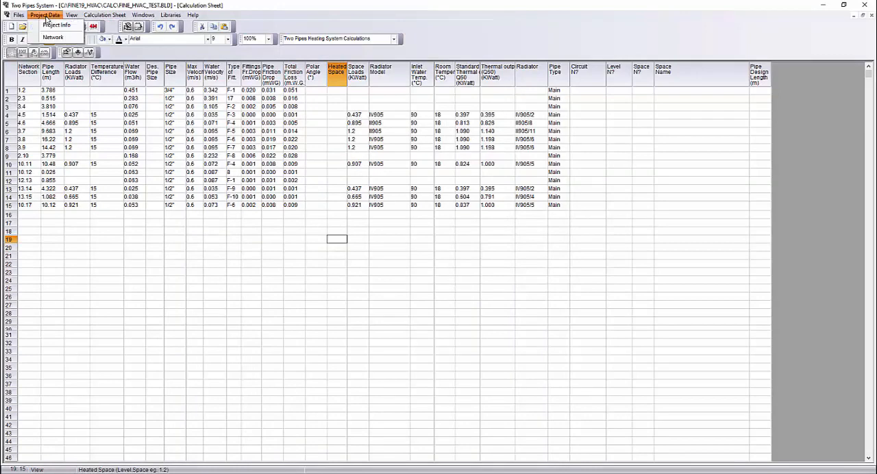
left_click(47, 28)
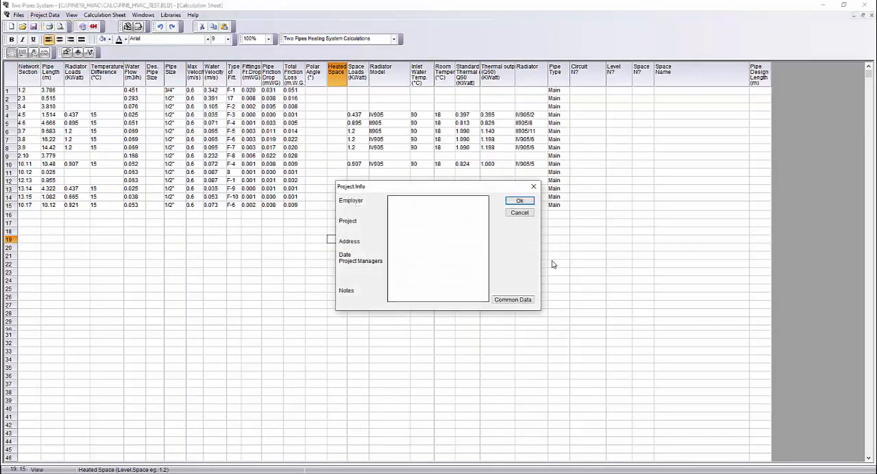
left_click(533, 187)
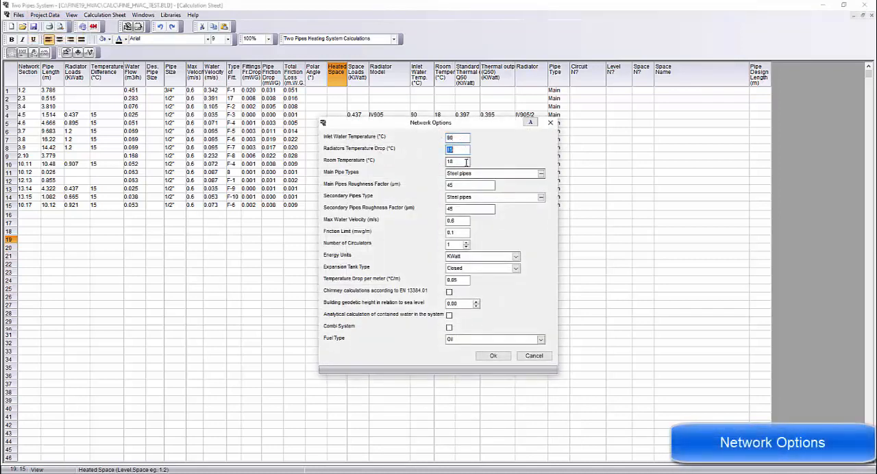
Step: Review the main and secondary pipe types and roughness factors in the network options and set the fuel type to Natural Gas
left_click(477, 174)
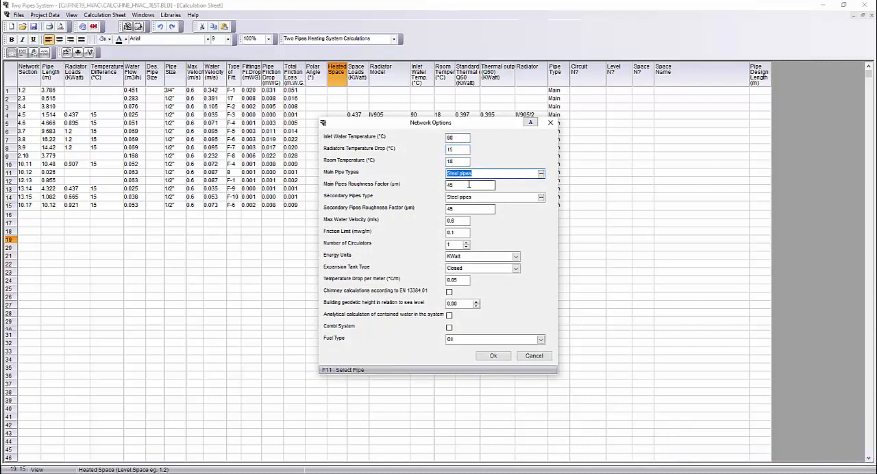
double_click(469, 184)
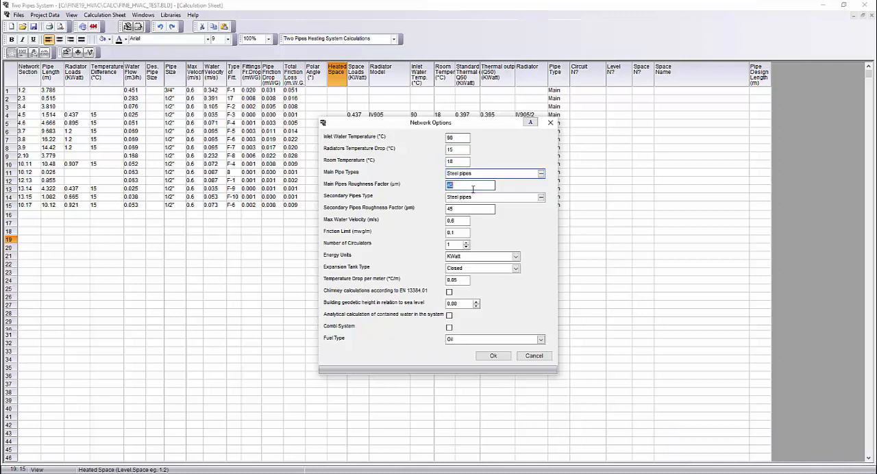
left_click(467, 197)
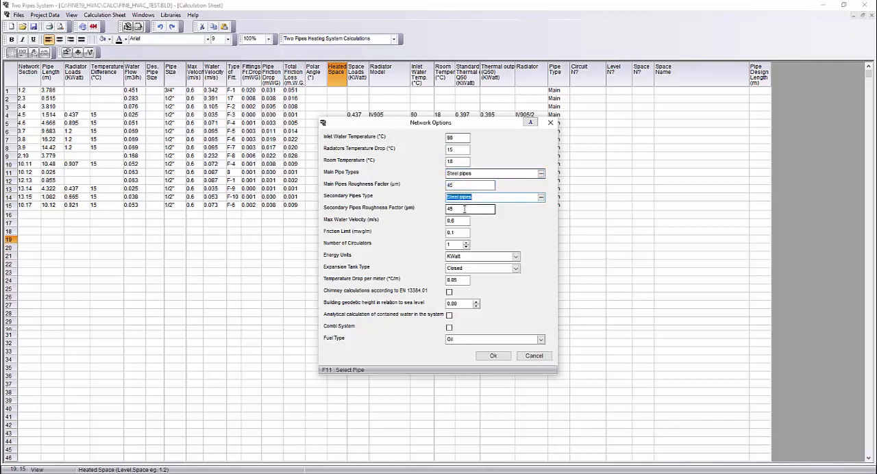
double_click(464, 209)
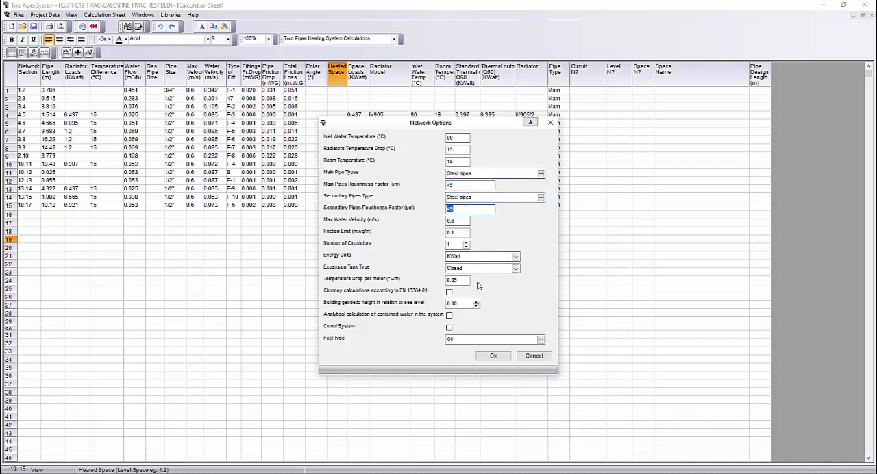
left_click(541, 340)
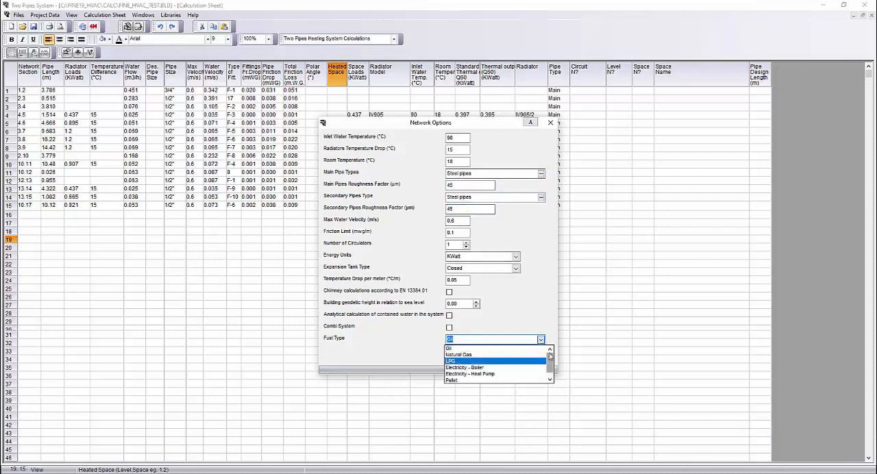
left_click(545, 323)
left_click(494, 356)
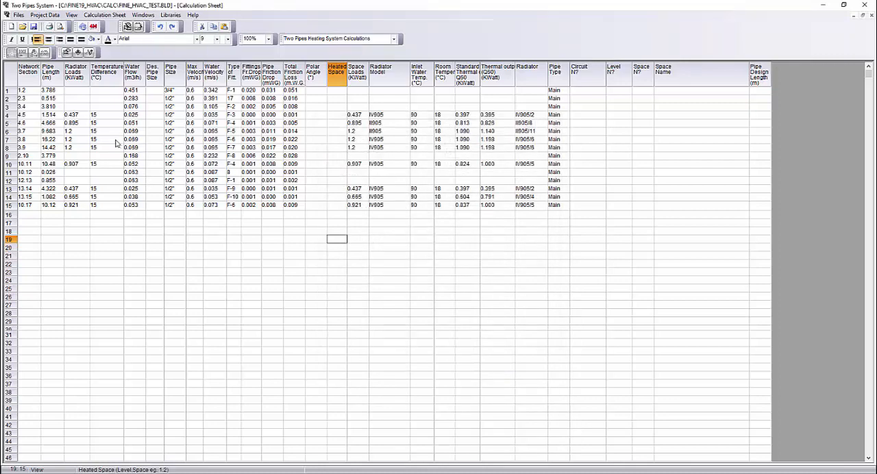
Step: Run the hydraulic solution on the calculation sheet and check the temperature differences of all radiator sections
left_click(104, 139)
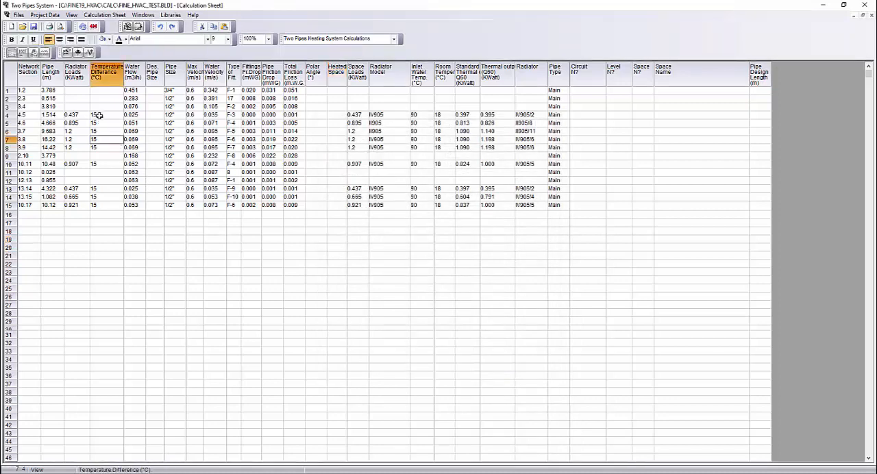
right_click(99, 115)
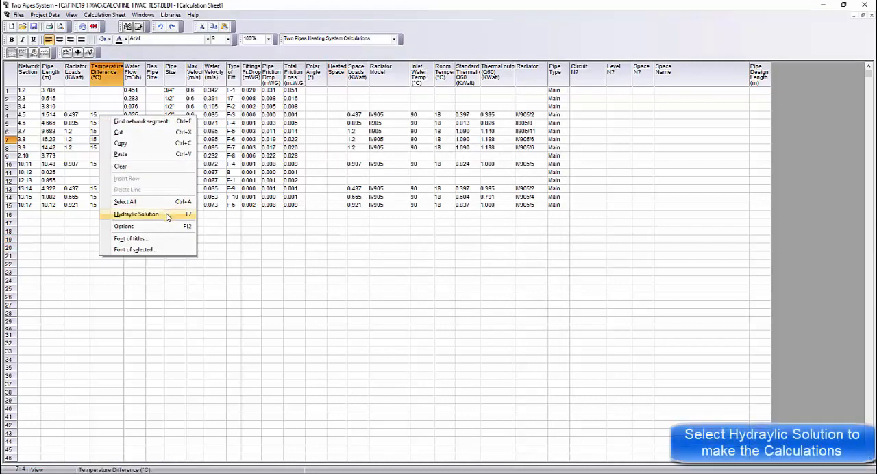
left_click(136, 214)
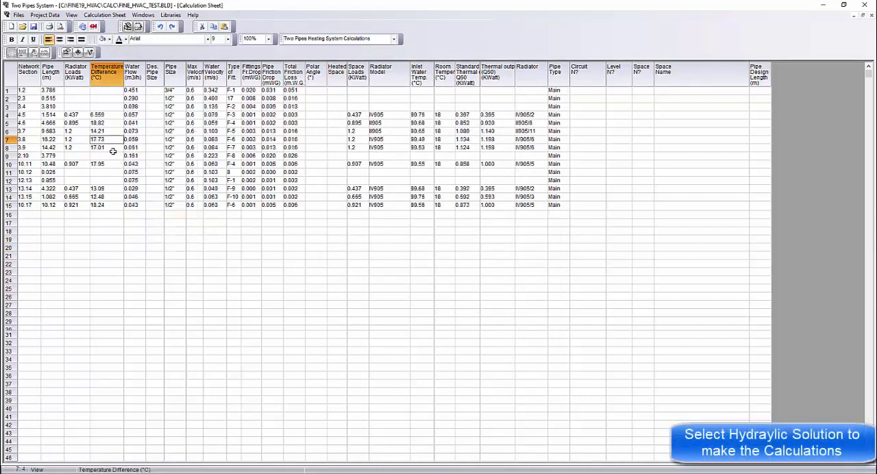
left_click_drag(100, 114, 106, 207)
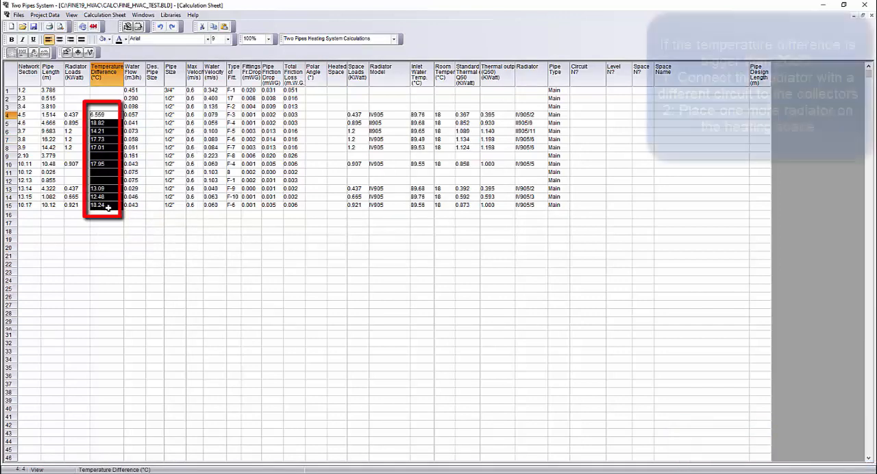
left_click(168, 228)
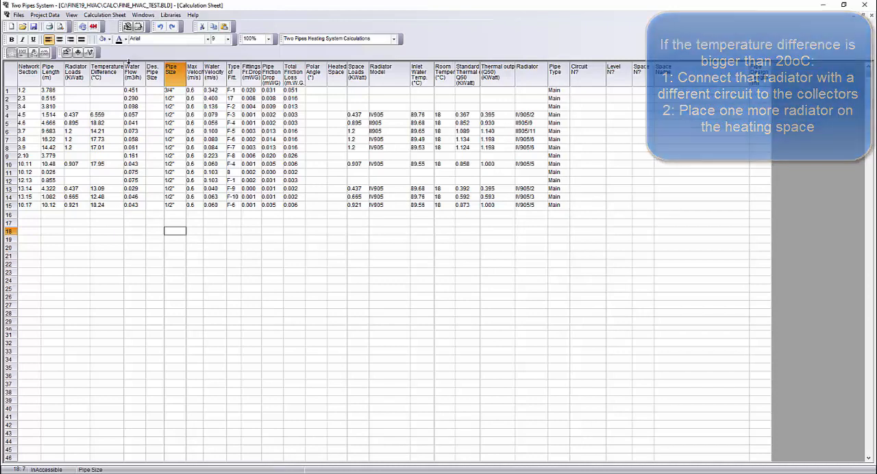
Step: View the network checking report for radiator temperature drop and piping liquid speed
left_click(104, 15)
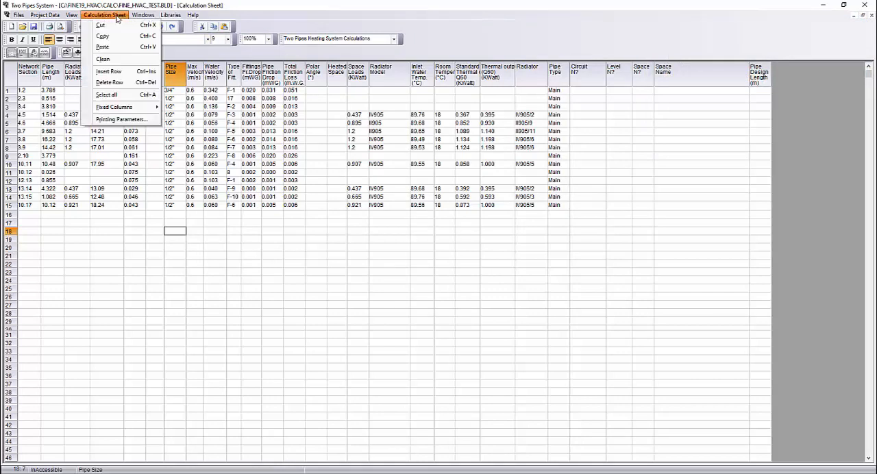
left_click(117, 16)
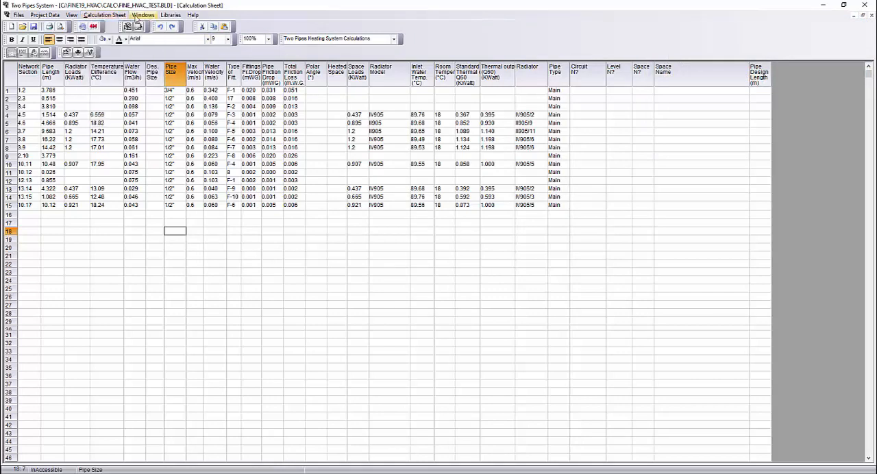
left_click(140, 15)
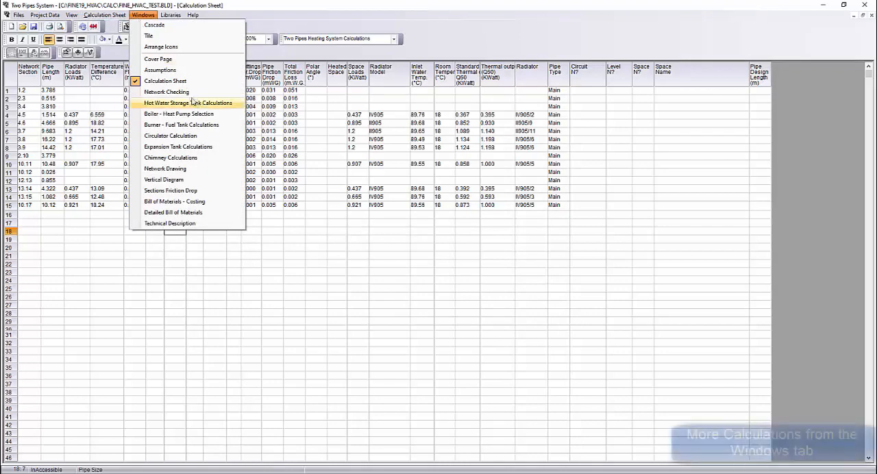
left_click(173, 92)
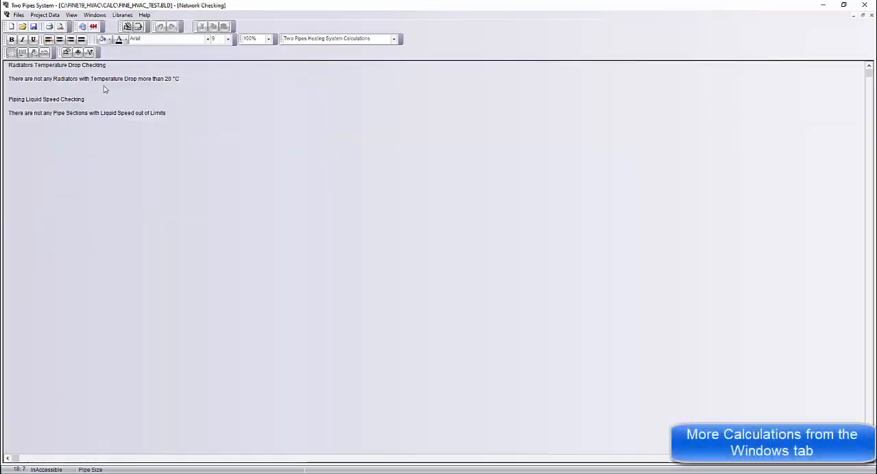
Step: Fill in the hot water storage tank calculations with 2 baths and 1 apartment in the building
left_click(95, 15)
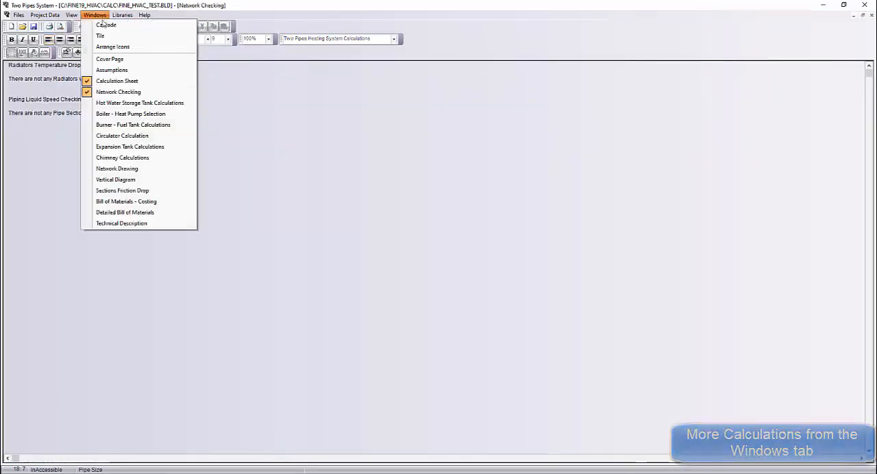
left_click(137, 102)
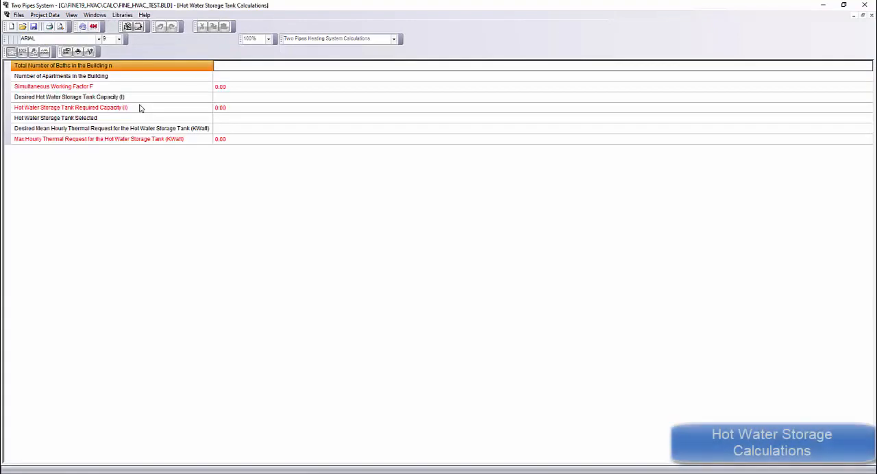
type("2")
left_click(226, 77)
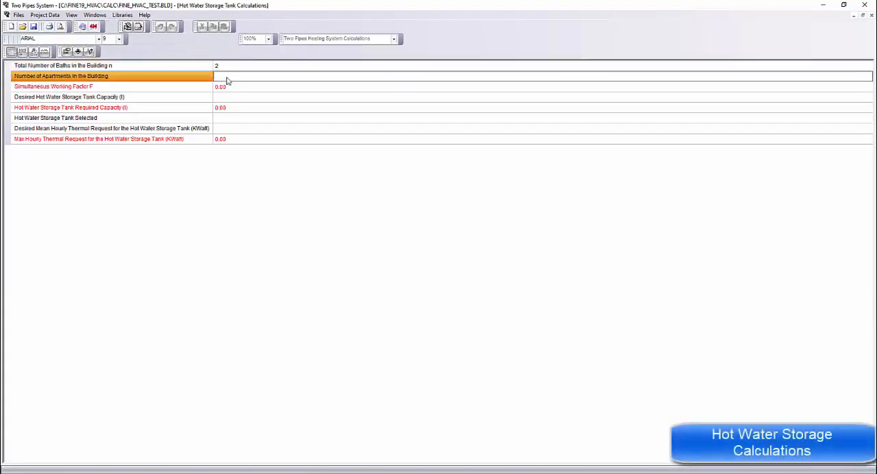
type("1")
left_click(232, 108)
Step: Select the BUDERUS Logano G125 WS/32 boiler in the boiler and heat pump selection
left_click(95, 14)
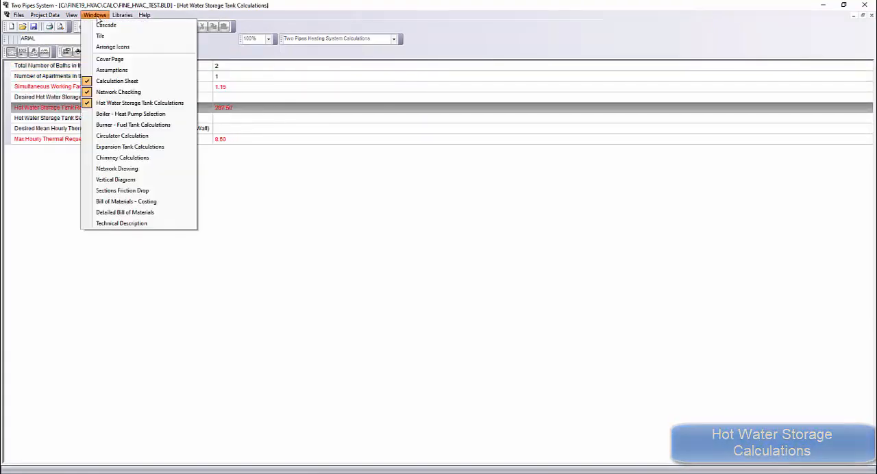
left_click(137, 113)
left_click(363, 120)
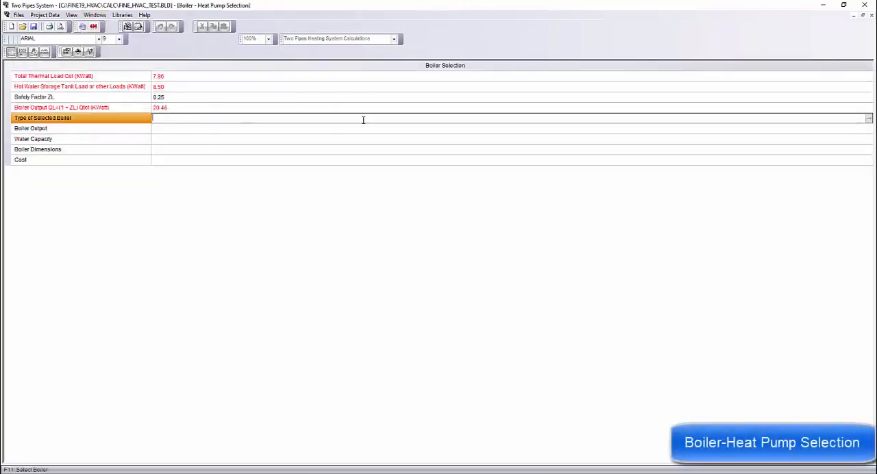
left_click(867, 118)
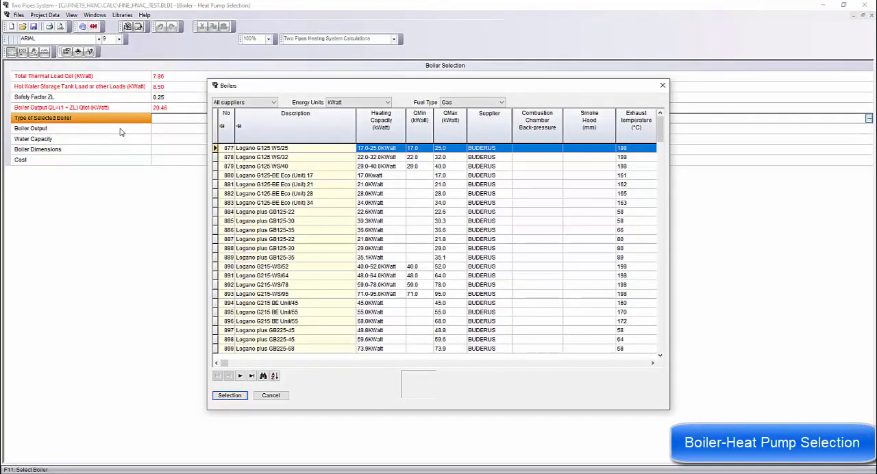
left_click(422, 159)
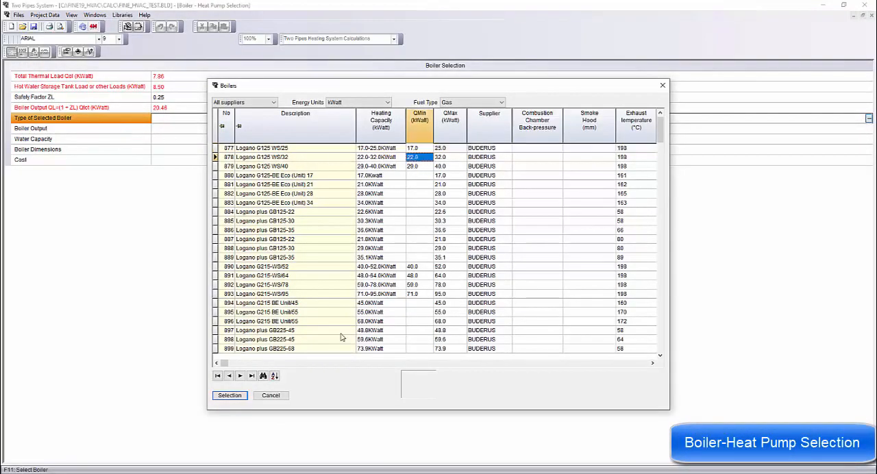
left_click(230, 395)
left_click(186, 163)
Step: Select the THYSSEN TB3 B 2.00-5.5 burner in the burner and fuel tank calculations
left_click(94, 14)
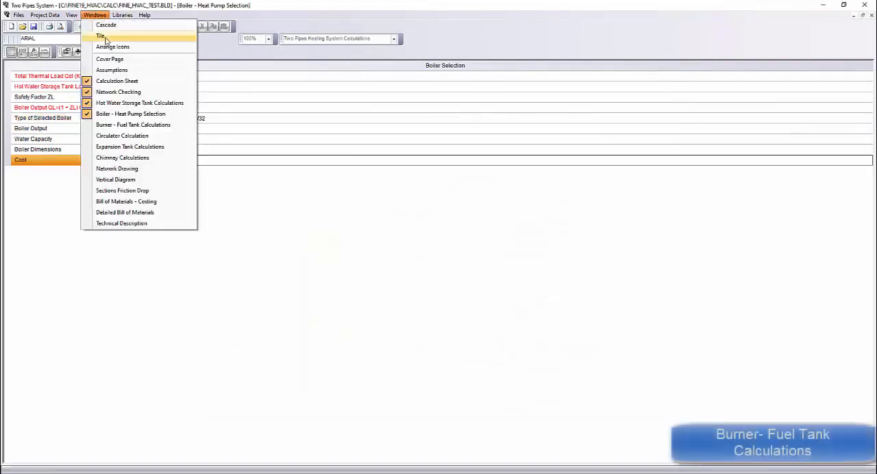
left_click(122, 126)
left_click(143, 120)
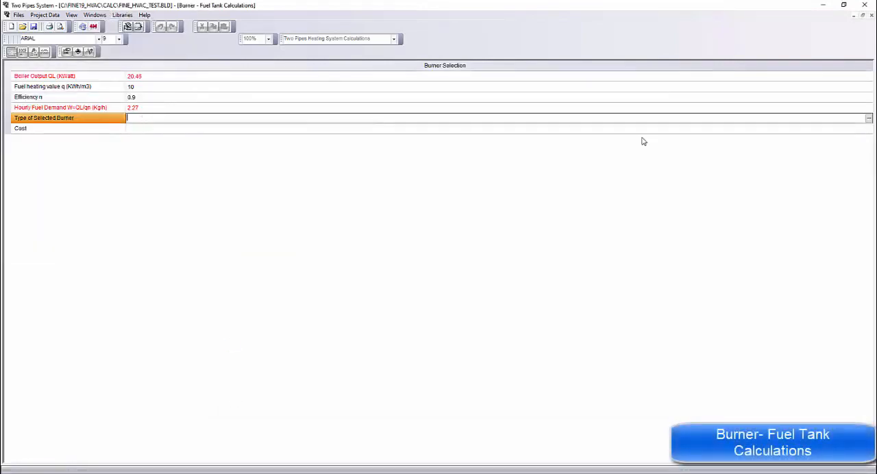
left_click(868, 119)
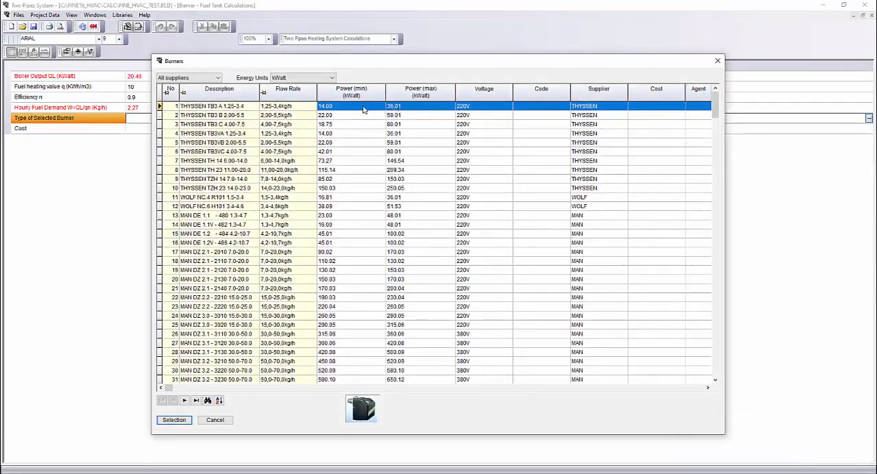
left_click(295, 115)
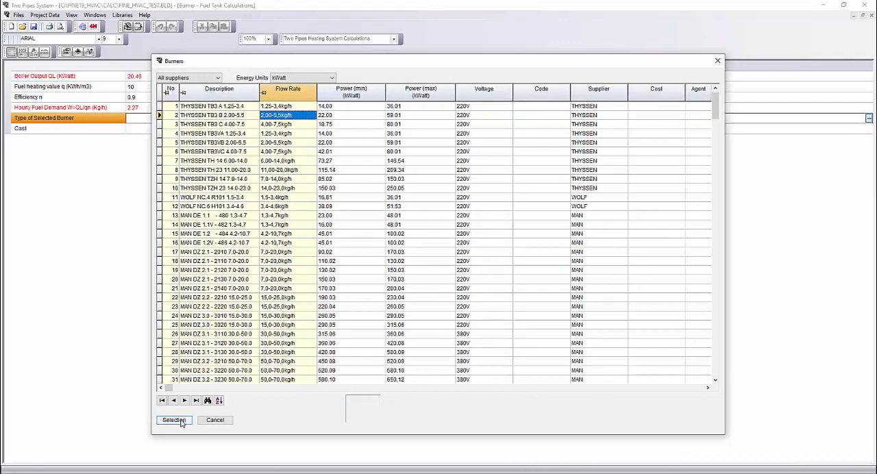
left_click(174, 420)
left_click(137, 96)
Step: Select the WILO Star RS 25/2 as the circulator type in the circulator calculation
left_click(94, 15)
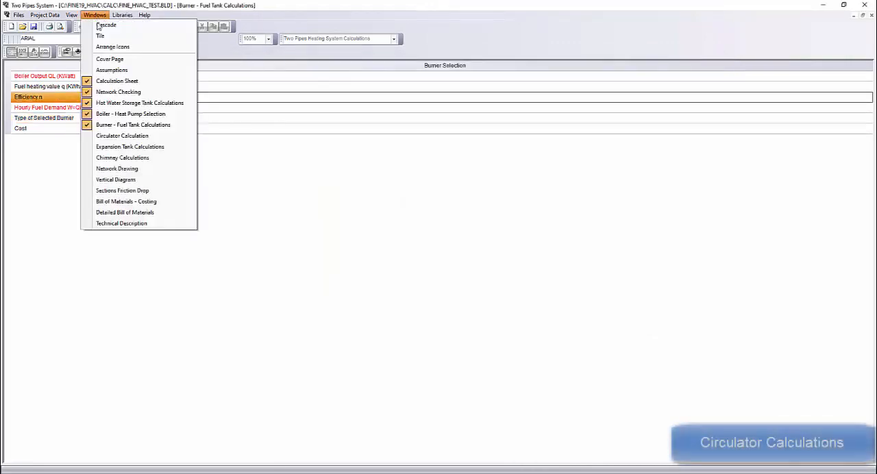
left_click(122, 136)
left_click(203, 170)
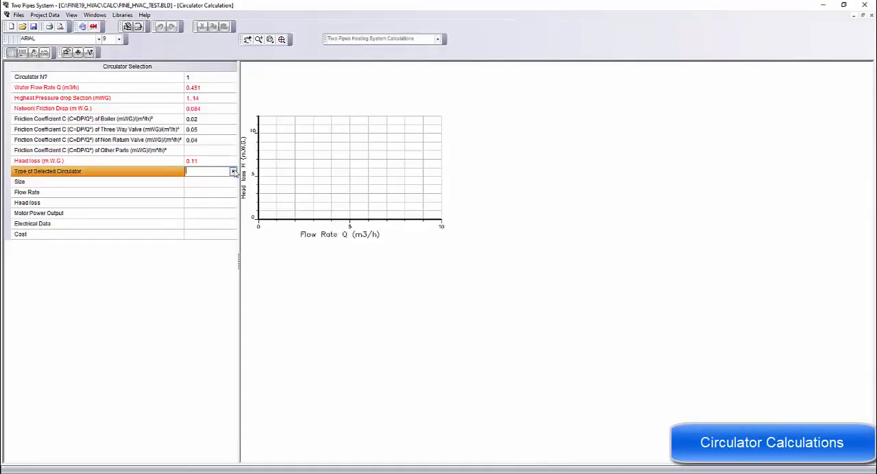
left_click(233, 171)
left_click(273, 191)
left_click(498, 242)
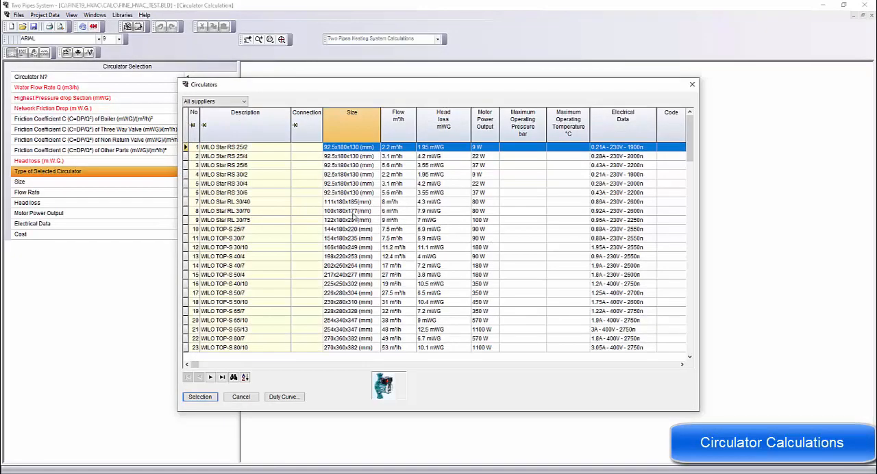
left_click_drag(267, 91, 337, 136)
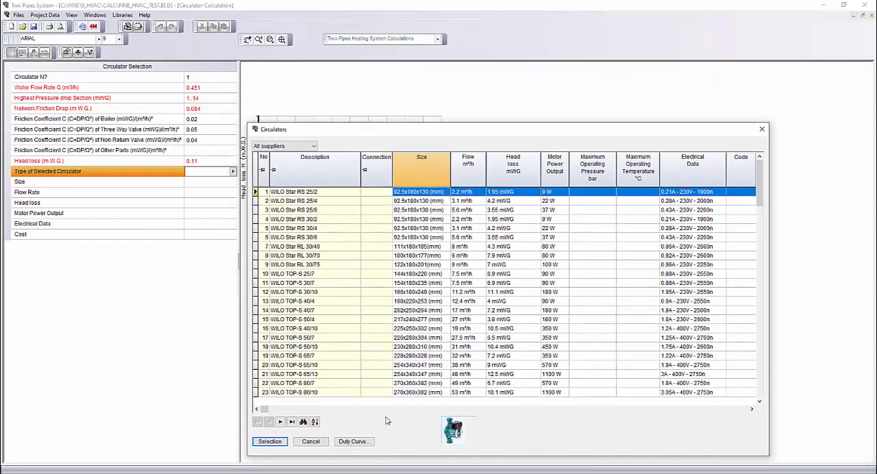
left_click(269, 444)
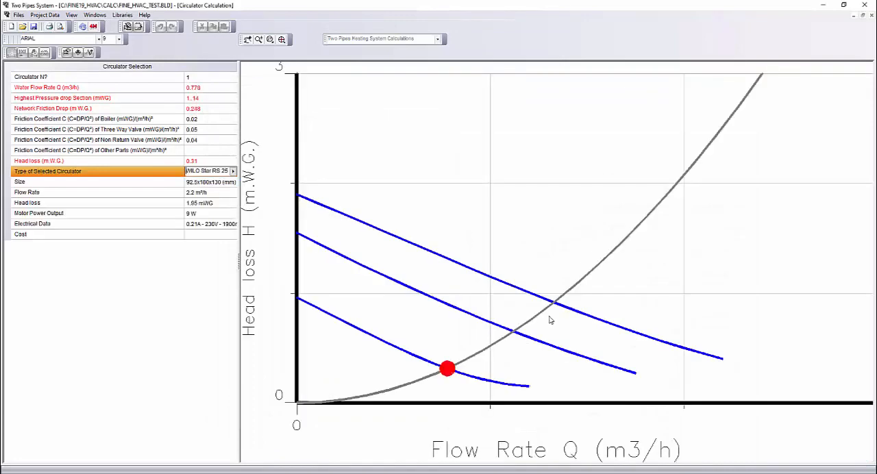
Step: Select the REFLEX 12 N closed expansion tank in the expansion tank calculations
left_click(94, 14)
left_click(165, 147)
left_click(212, 108)
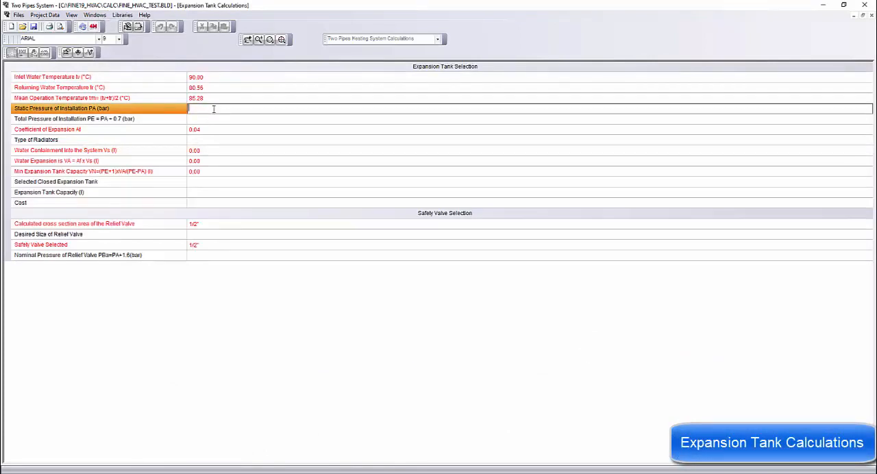
left_click(211, 119)
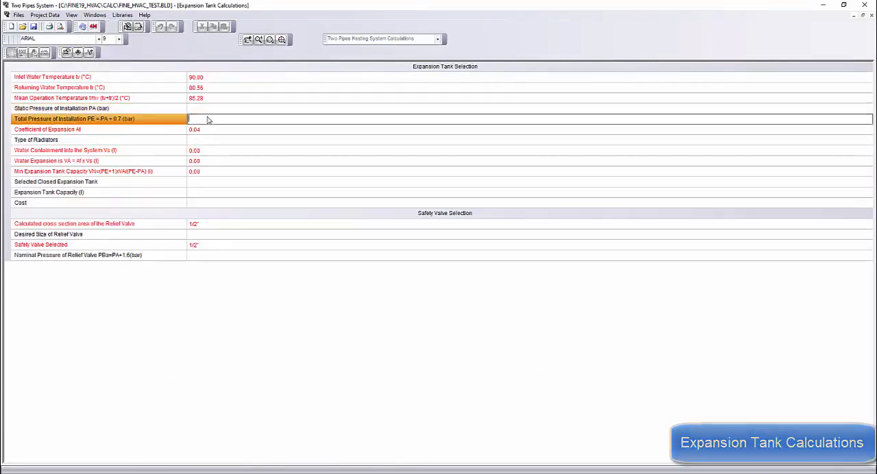
left_click(197, 183)
left_click(867, 183)
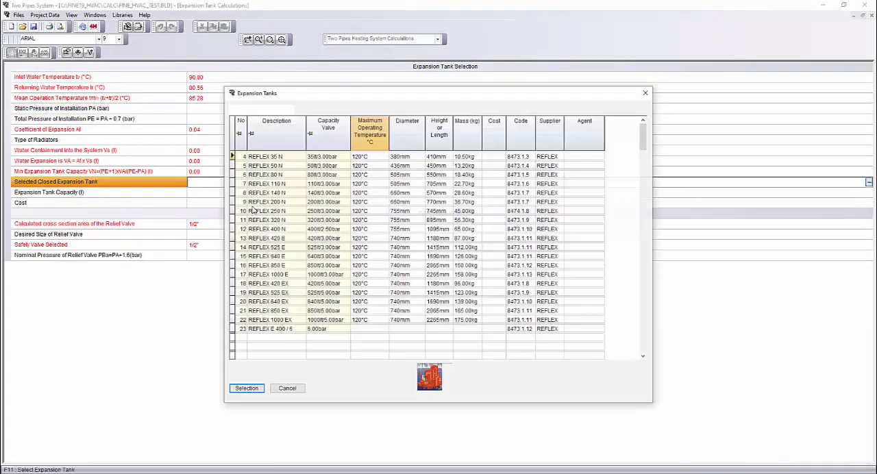
left_click(245, 389)
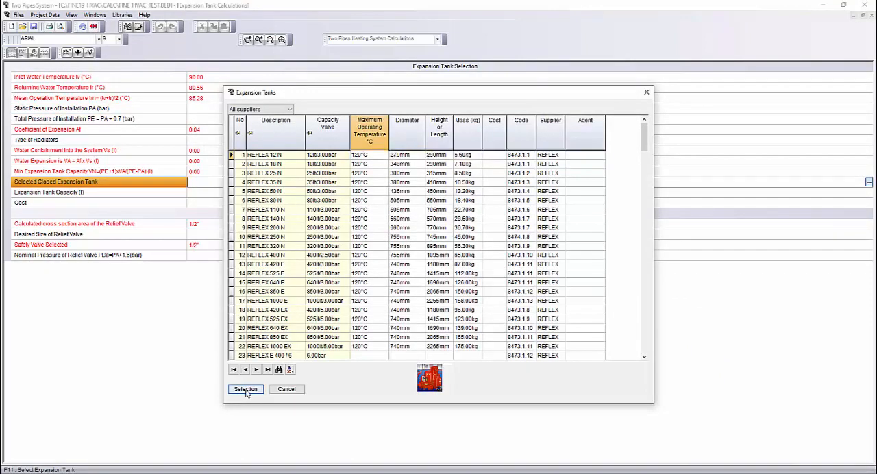
left_click(209, 203)
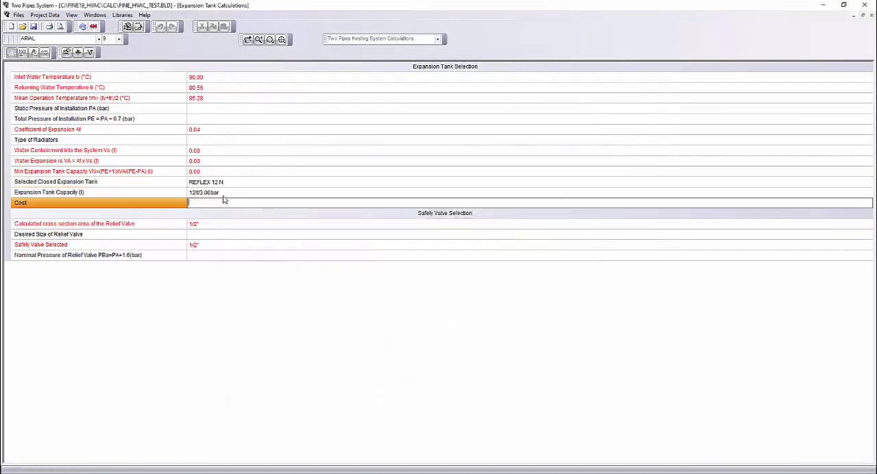
Step: View the pressure drops of the network sections in the sections friction drop report
left_click(95, 14)
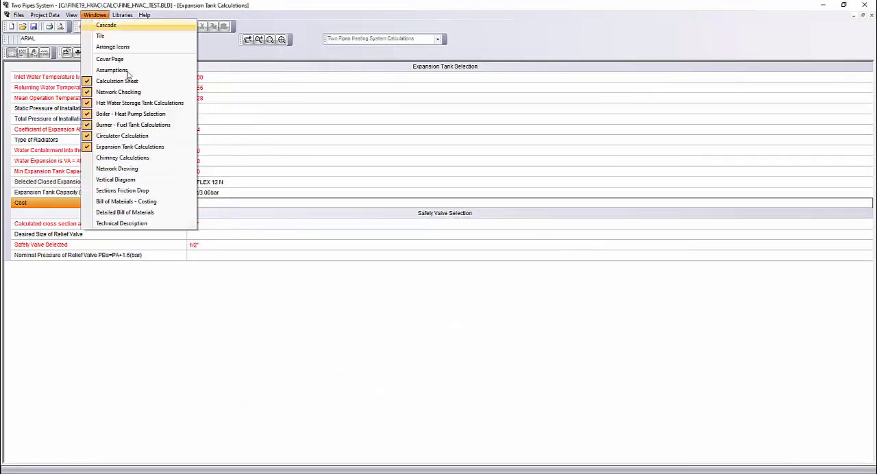
left_click(95, 14)
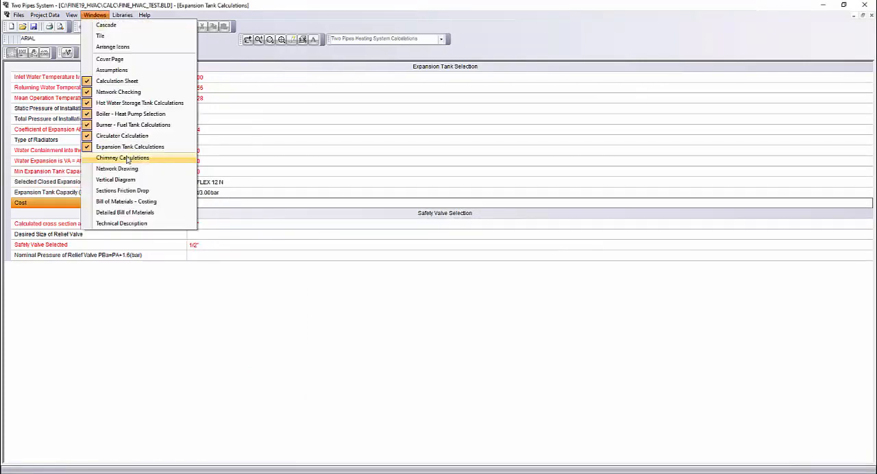
left_click(143, 192)
Step: Set the unit price of the 1/2" steel pipes to 0.3 in the bill of materials costing
left_click(95, 14)
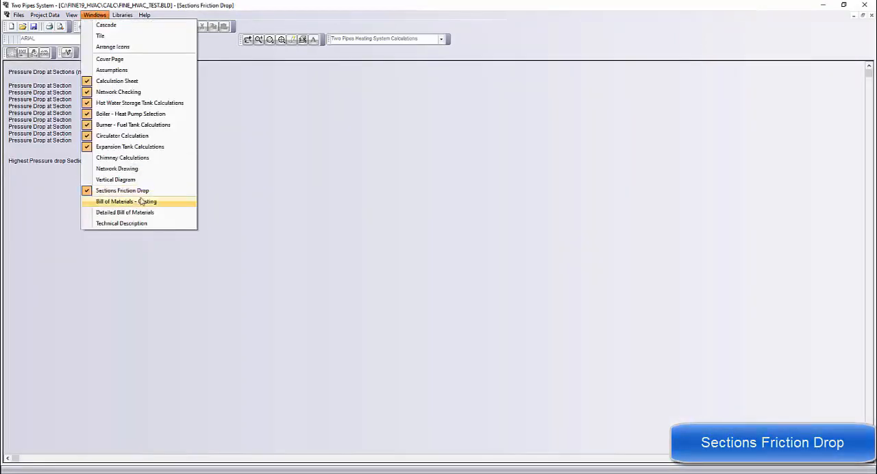
left_click(141, 201)
left_click(221, 115)
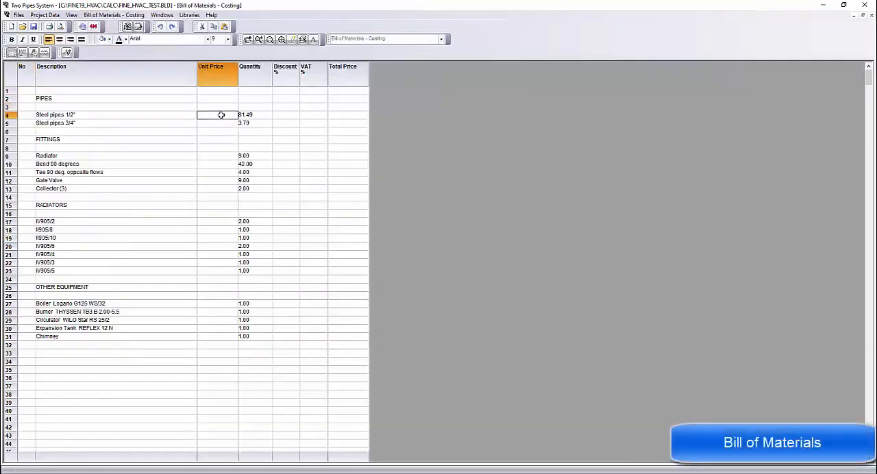
type("0.3")
left_click(217, 123)
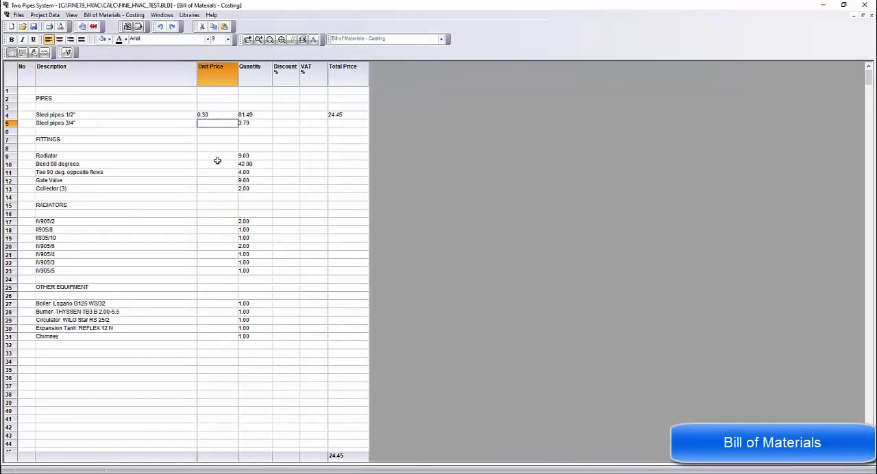
Step: View the detailed bill of materials and read through the technical description of the two-pipe heating installation
left_click(161, 14)
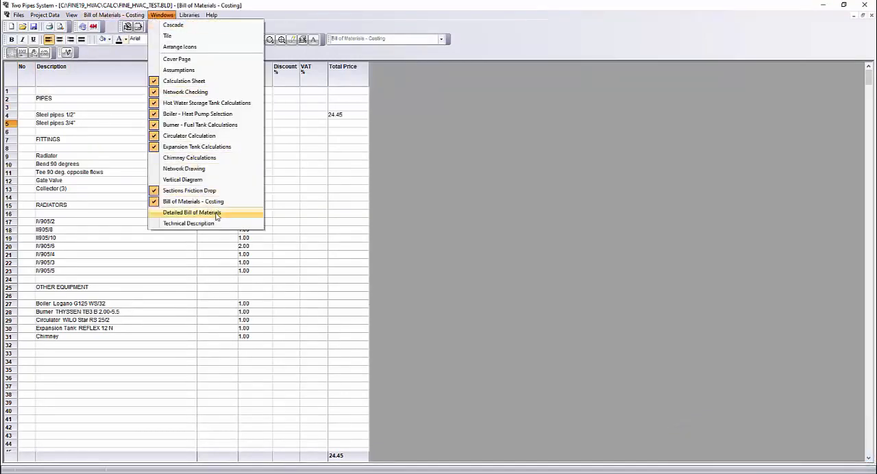
left_click(219, 214)
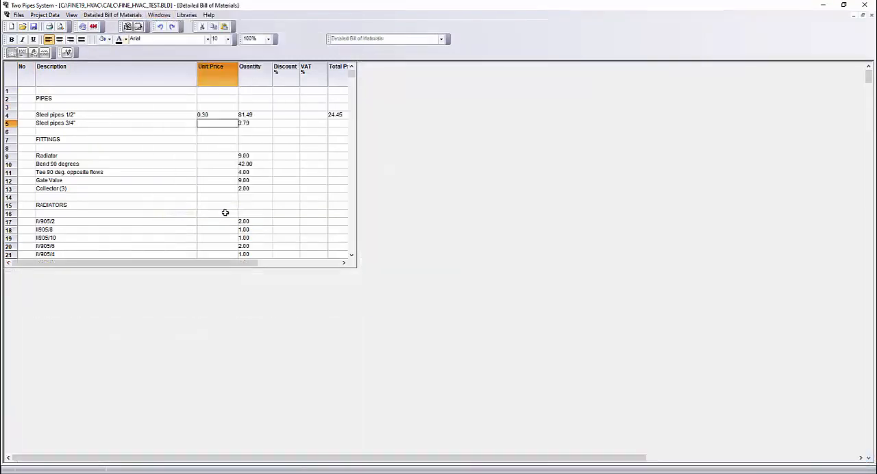
left_click(159, 14)
left_click(184, 223)
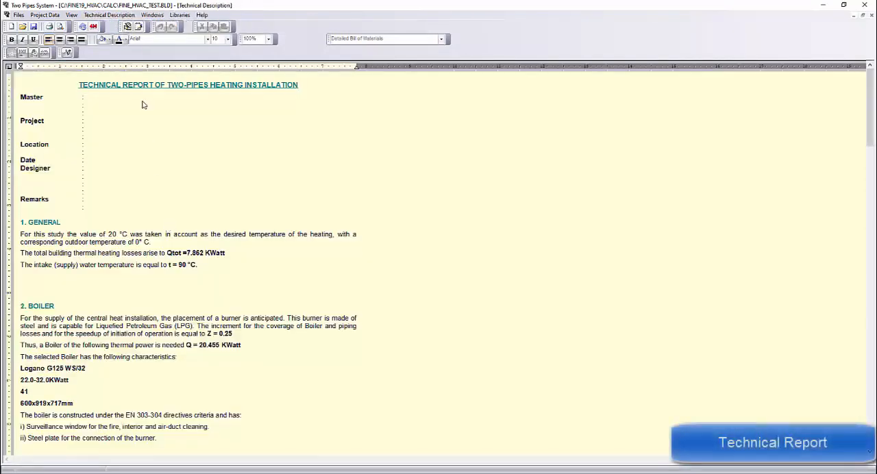
left_click(100, 16)
left_click(111, 49)
left_click(235, 167)
scroll(239, 174, "down", 15)
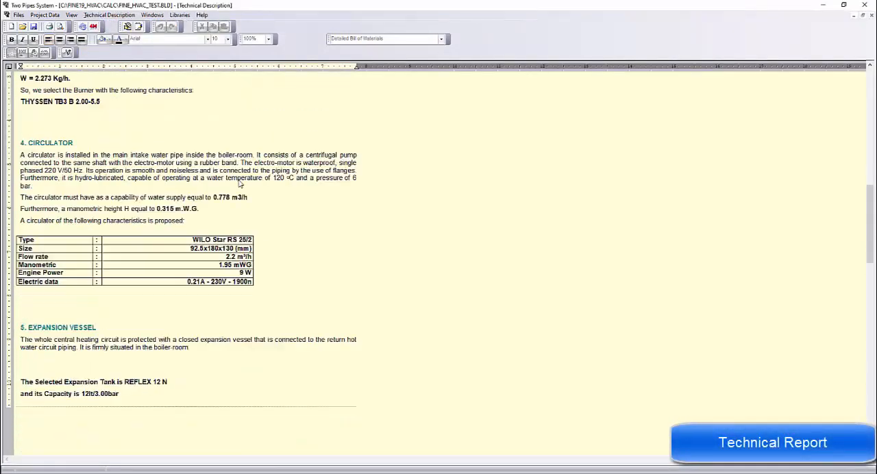
Step: Exclude the Vertical Diagram and Network Drawing from the printout contents
left_click(19, 14)
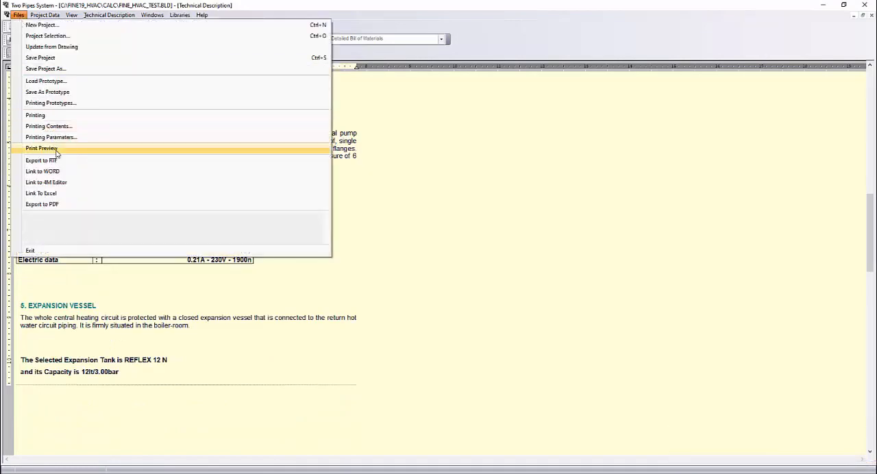
left_click(49, 126)
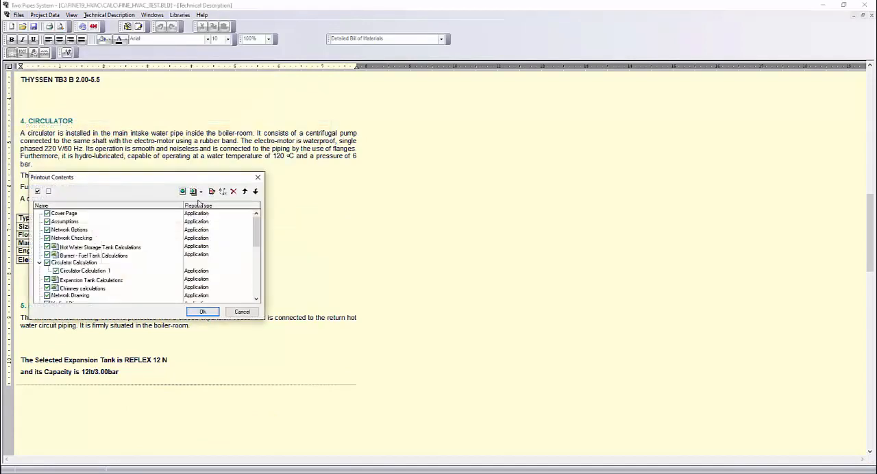
scroll(103, 257, "down", 1)
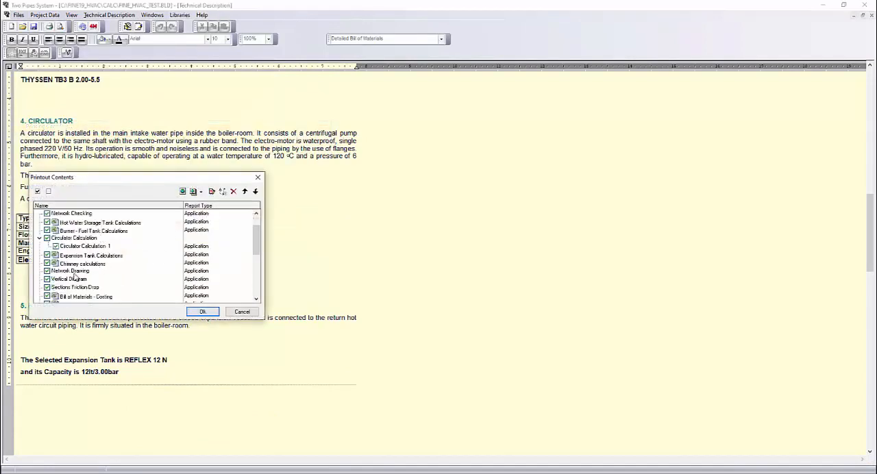
left_click(47, 281)
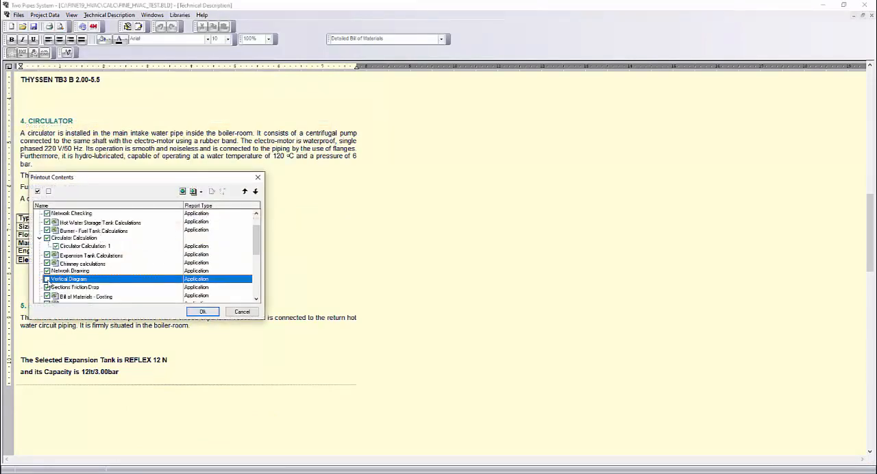
left_click(46, 272)
scroll(75, 271, "down", 5)
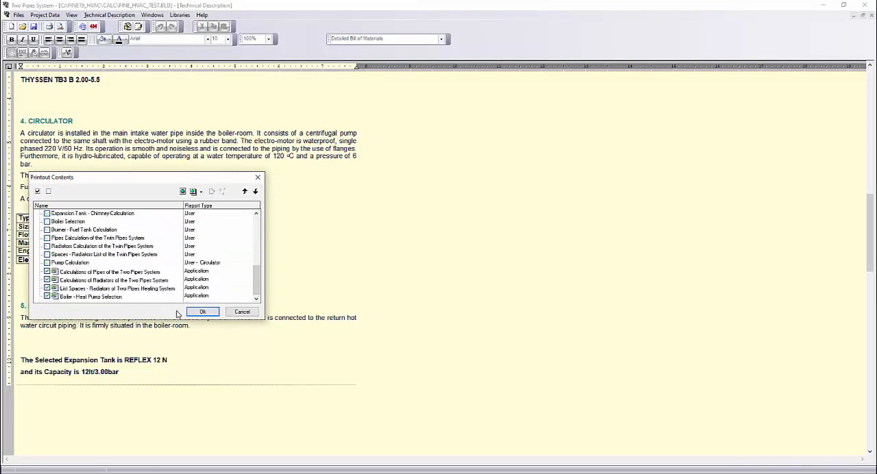
left_click(203, 312)
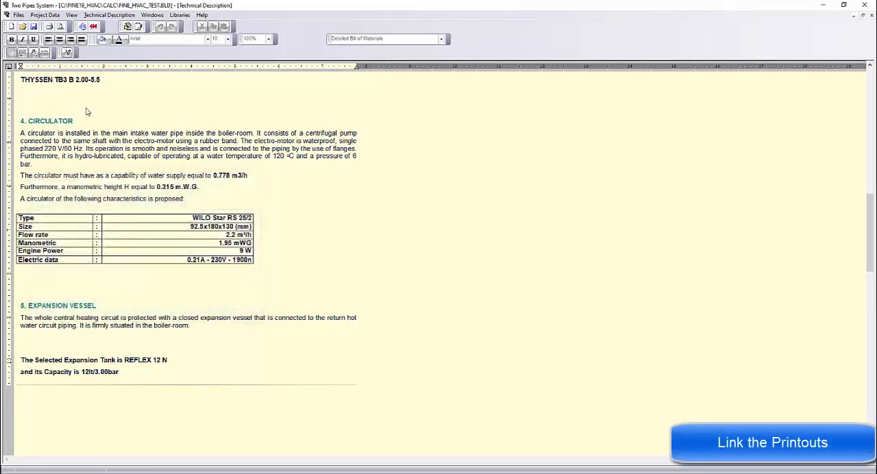
Step: Link the project printouts to Microsoft Word and review the pages of the generated report
left_click(18, 14)
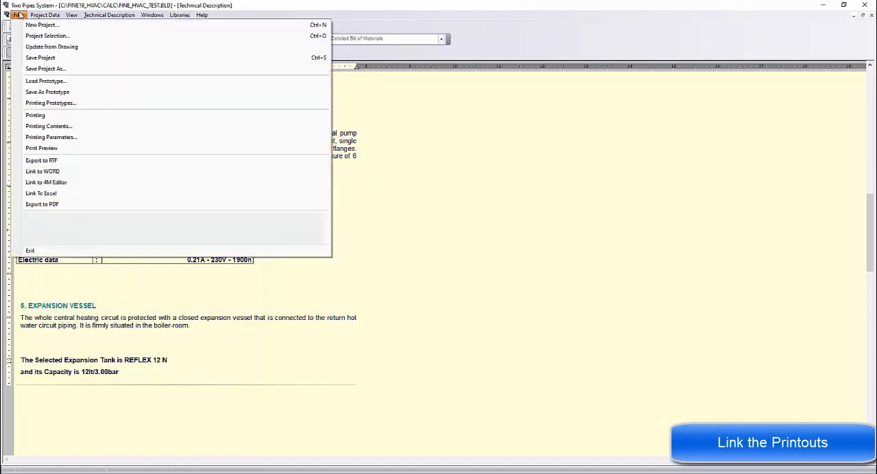
left_click(63, 174)
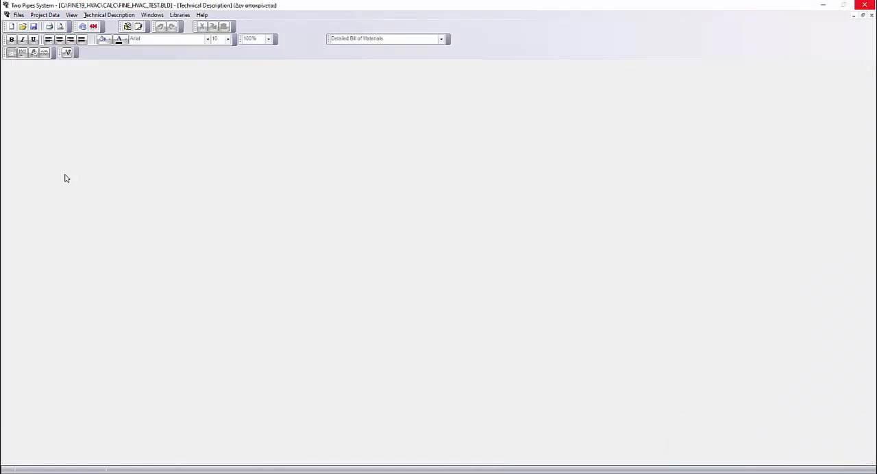
scroll(351, 194, "down", 4)
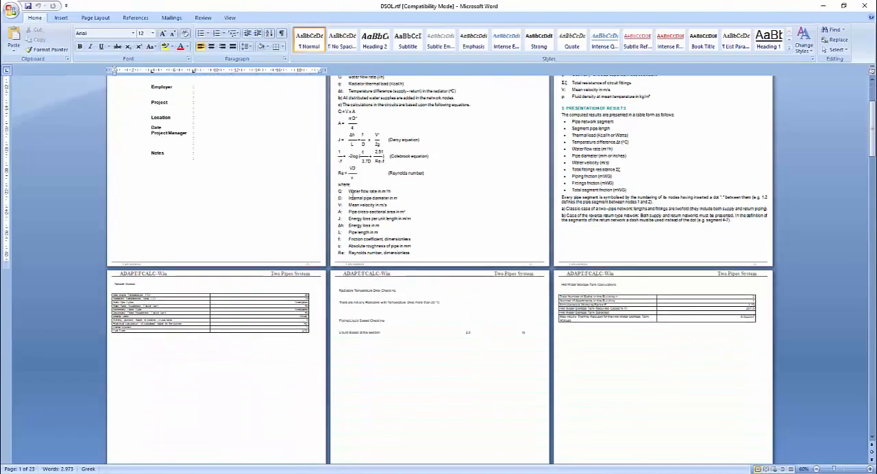
scroll(351, 194, "down", 10)
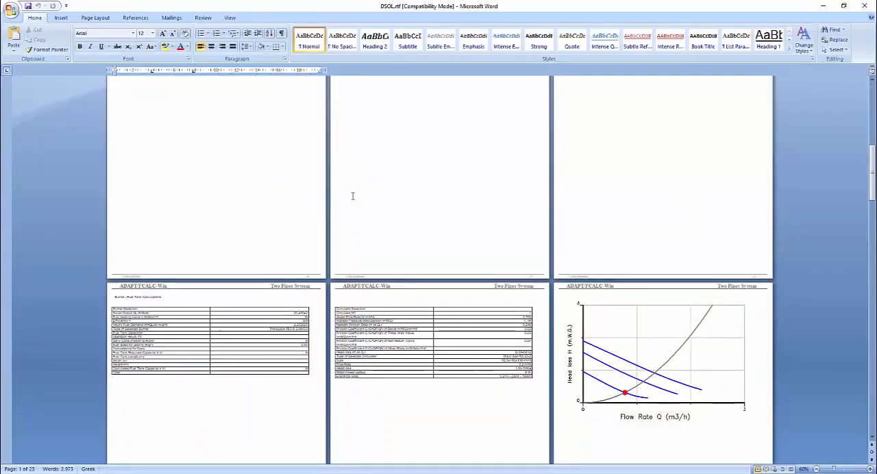
scroll(352, 197, "down", 15)
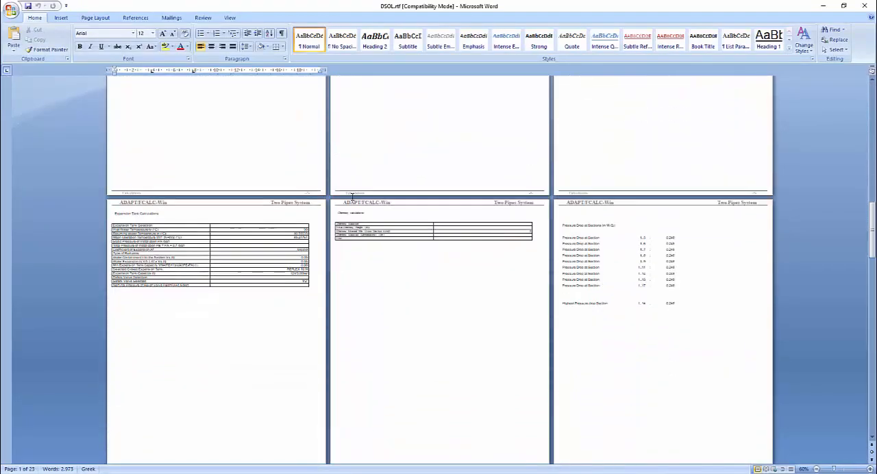
scroll(352, 196, "down", 10)
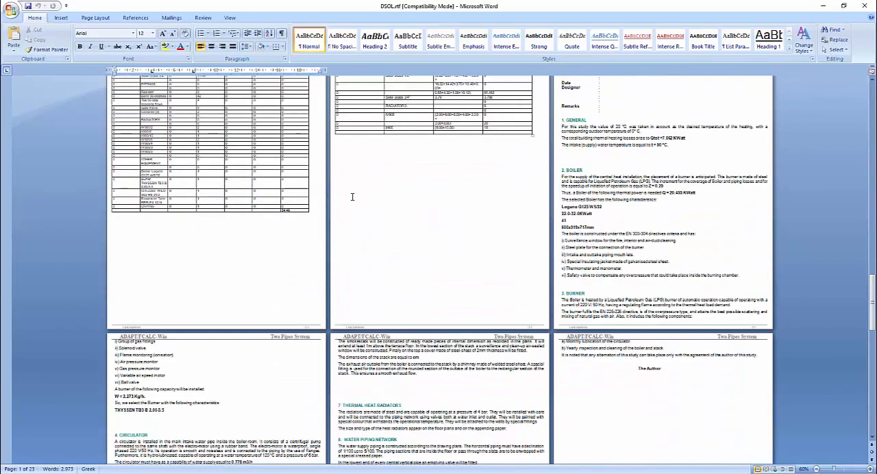
Step: Finish reviewing the Word report, close it, and exit the two-pipe heating calculations, saving the project changes
scroll(352, 197, "down", 10)
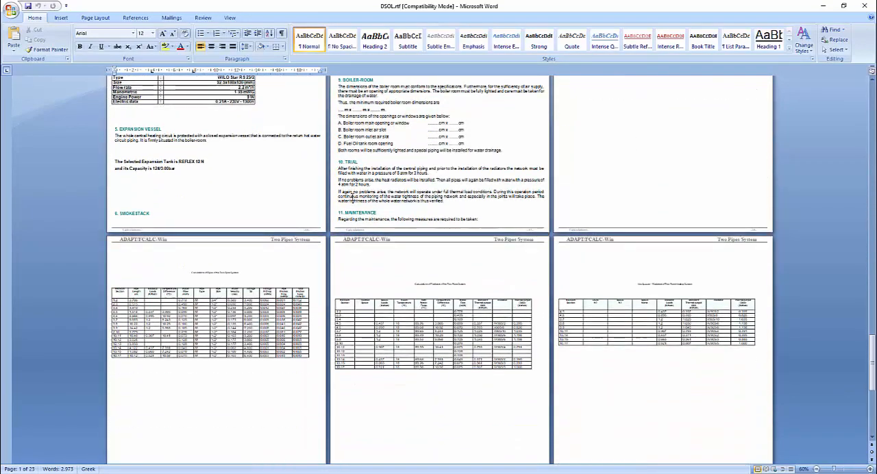
left_click(863, 6)
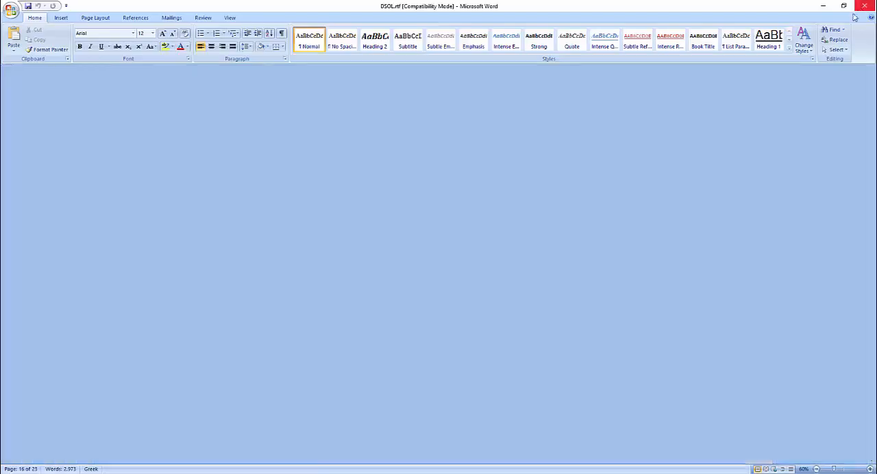
left_click(863, 6)
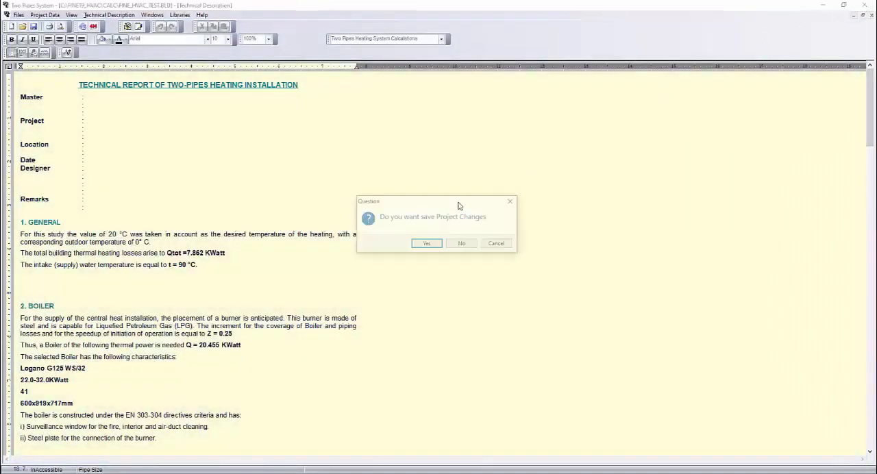
left_click(424, 241)
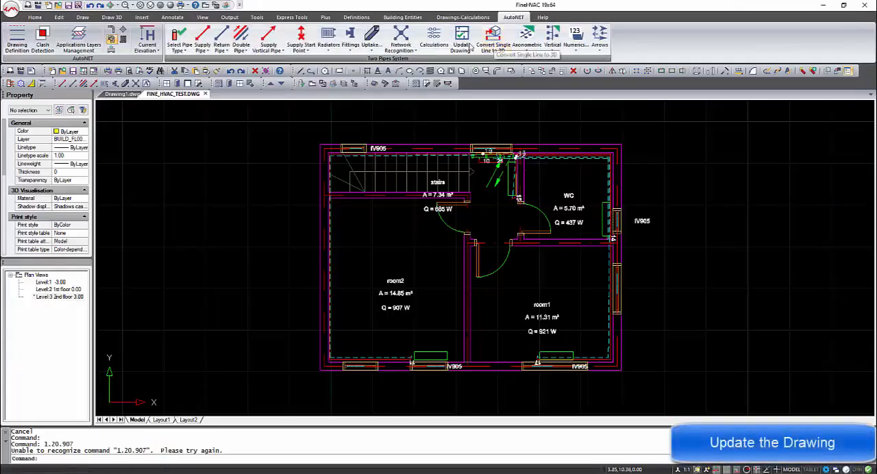
Step: Update the drawing with the calculated data of all network segments and all receptors, using automatic label placement
left_click(462, 47)
left_click(483, 65)
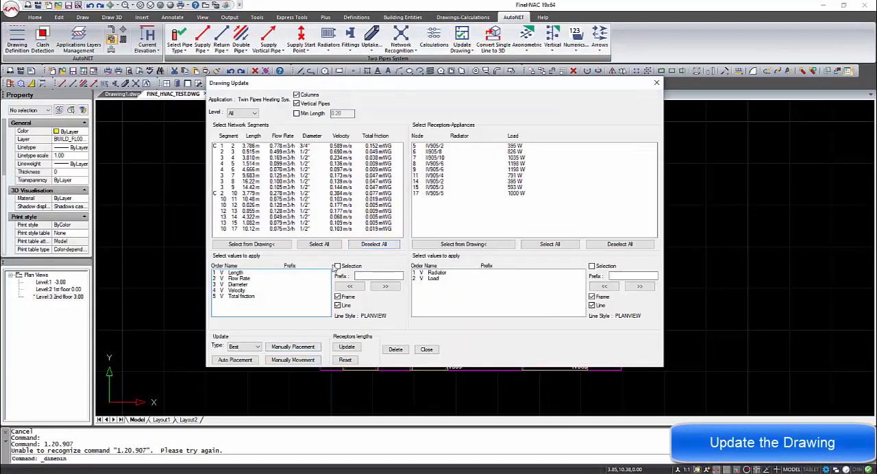
left_click(274, 245)
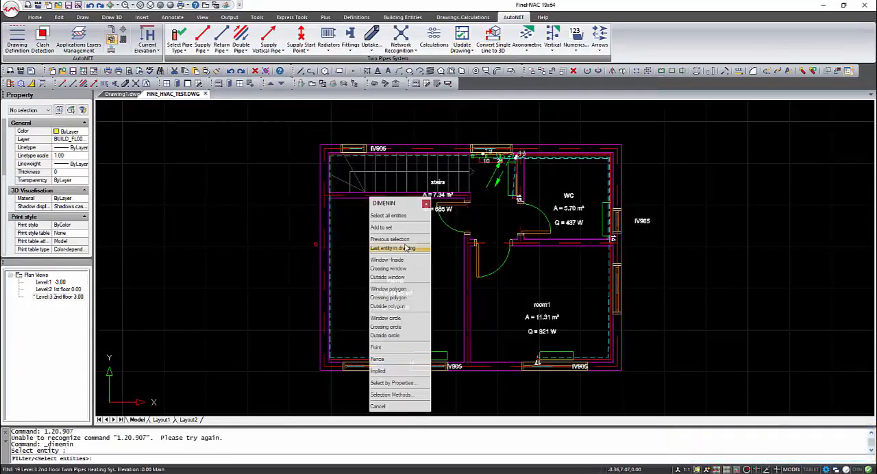
key("Escape")
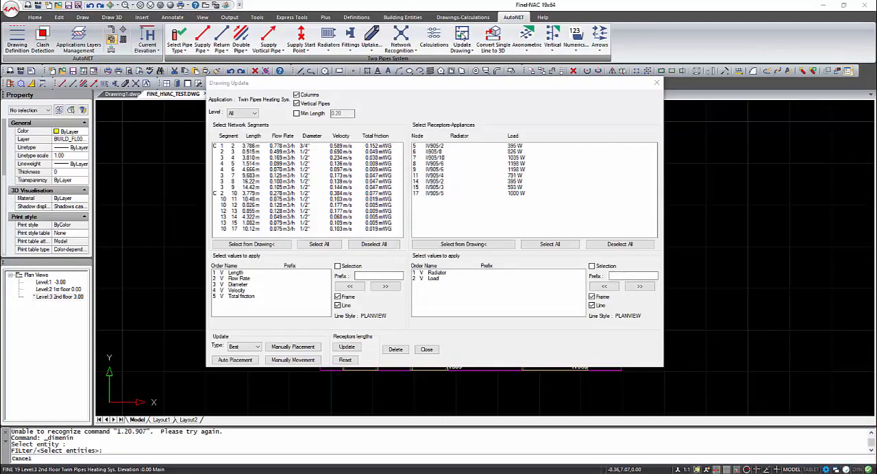
left_click(319, 244)
left_click(550, 244)
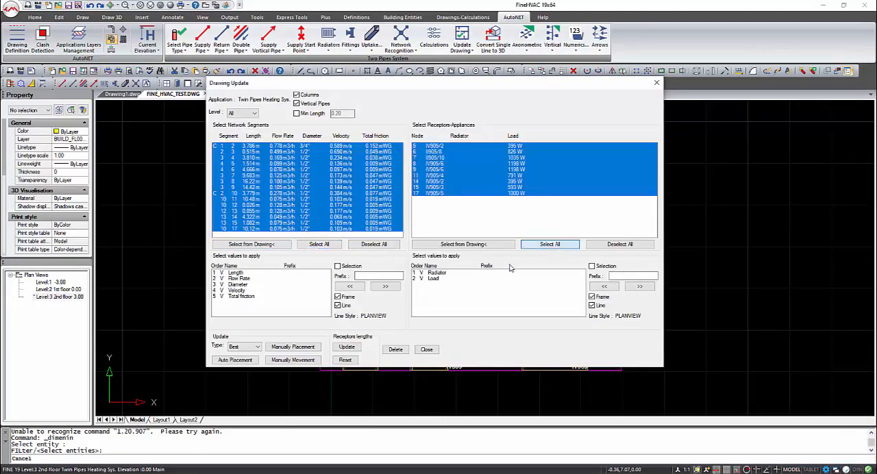
left_click(247, 361)
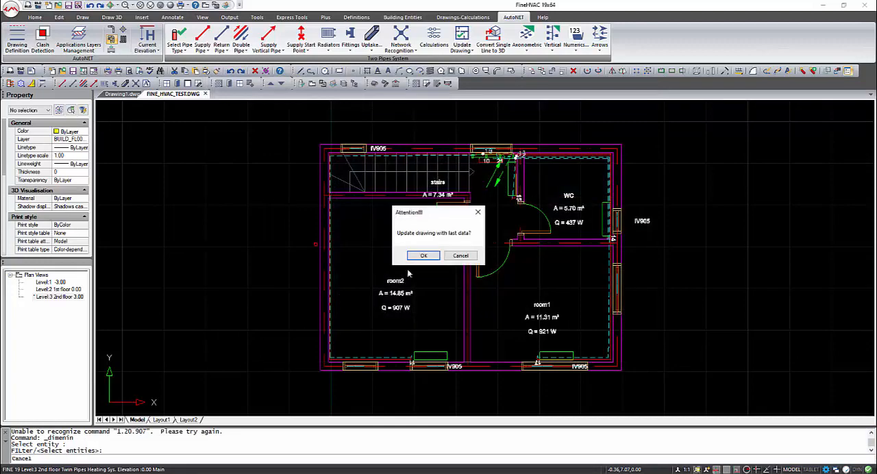
left_click(429, 257)
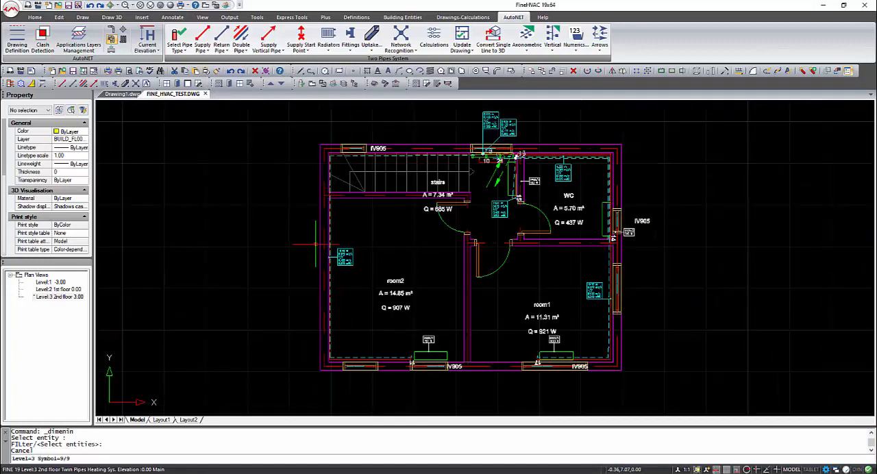
scroll(605, 298, "up", 6)
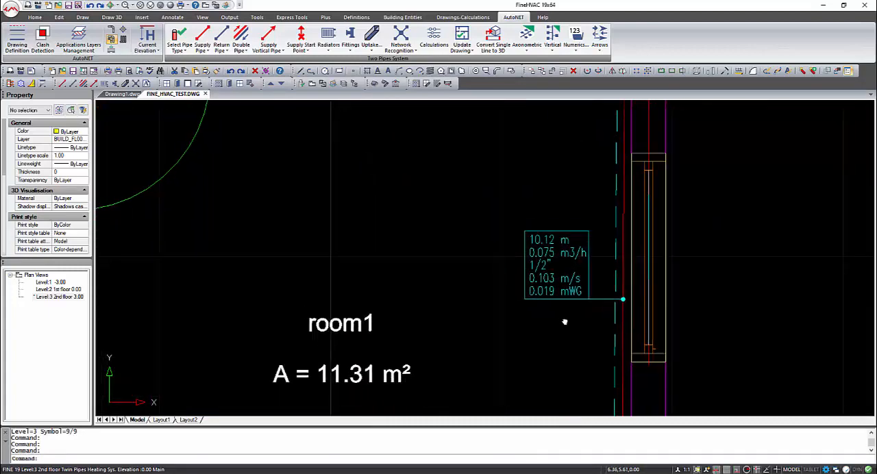
middle_click_drag(565, 322, 523, 210)
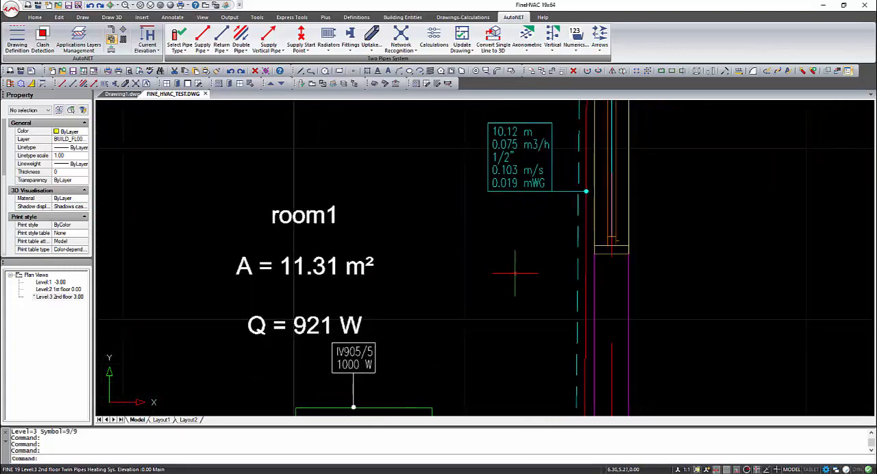
Step: Insert the legend of the heating symbols beside the lower right corner of the 2nd floor plan
left_click(471, 50)
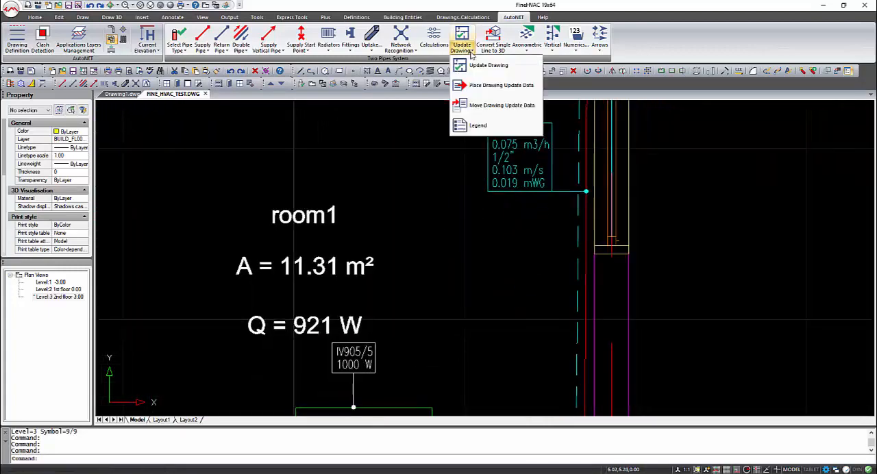
left_click(472, 125)
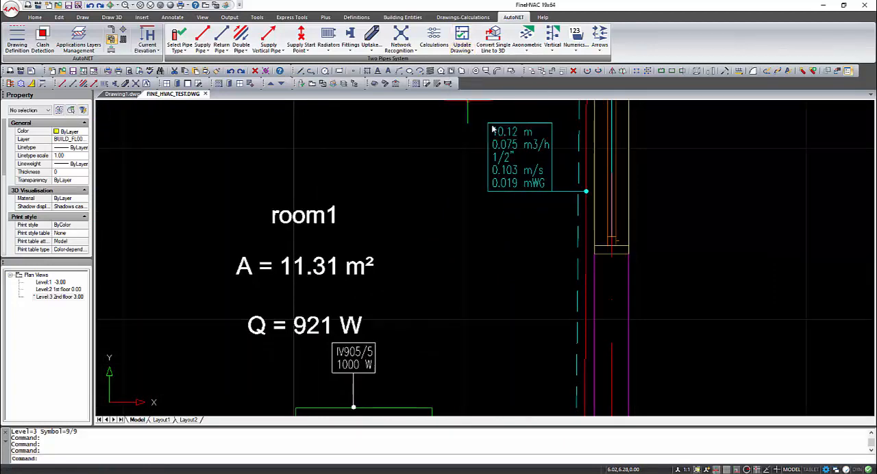
scroll(492, 198, "down", 5)
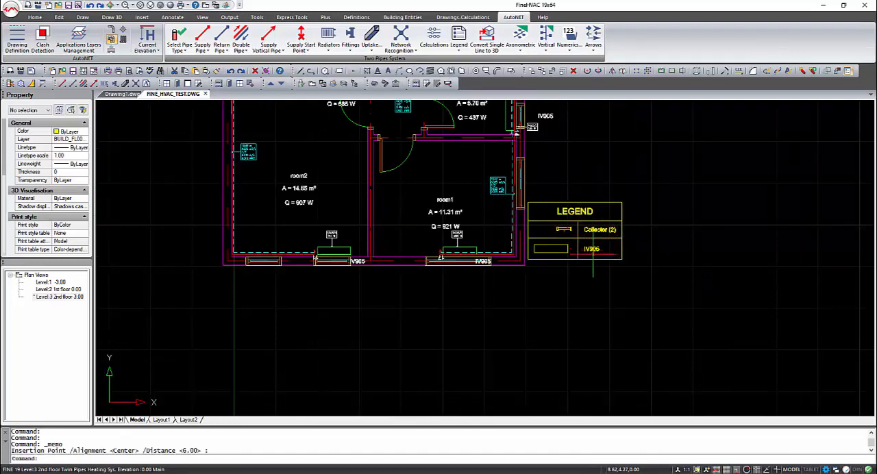
scroll(394, 244, "down", 3)
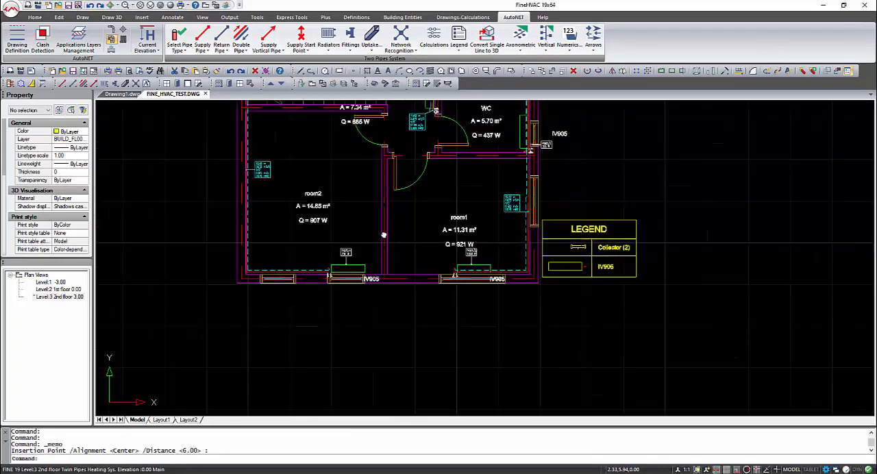
Step: Convert the single-line piping network to 3D and inspect it in the Realistic visual style before returning to the plan view
left_click(492, 43)
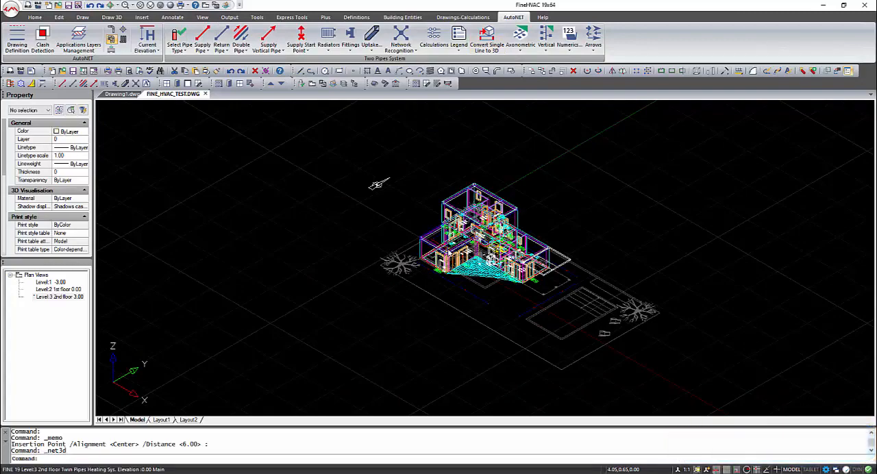
scroll(445, 246, "up", 6)
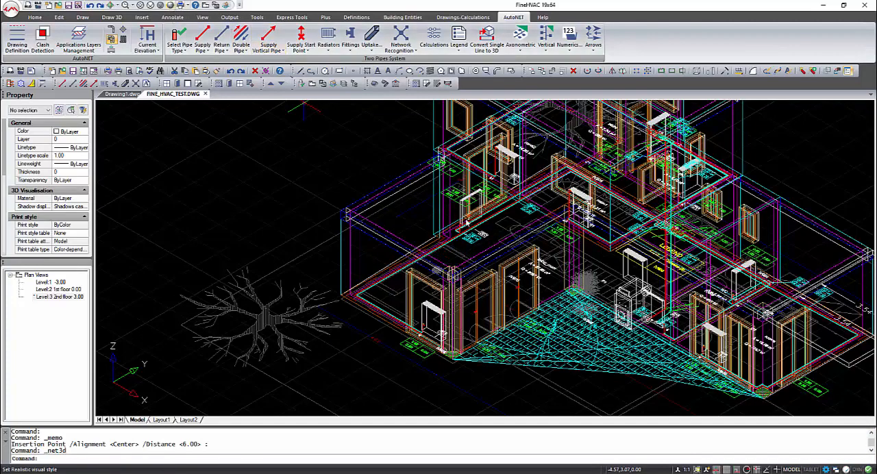
scroll(465, 223, "up", 8)
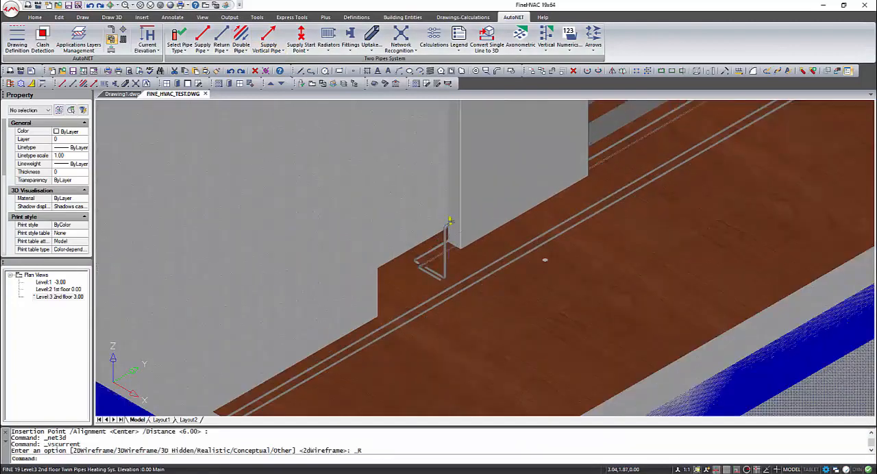
middle_click_drag(443, 231, 482, 243, "shift")
scroll(484, 244, "down", 6)
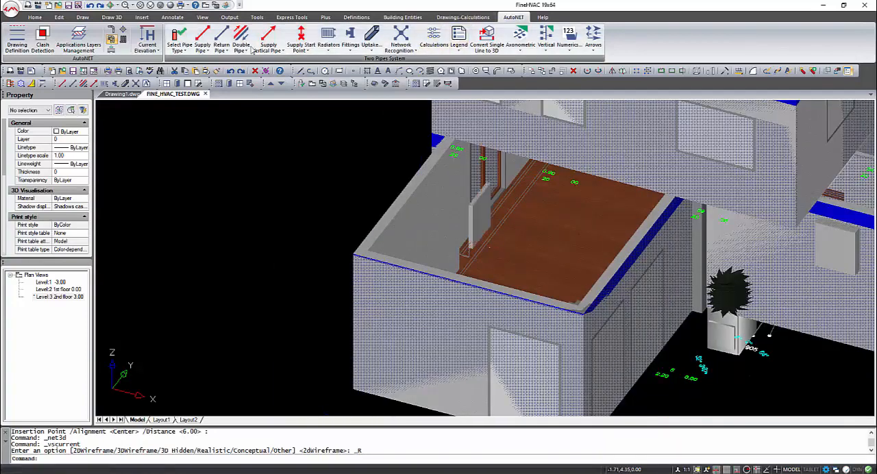
left_click(206, 5)
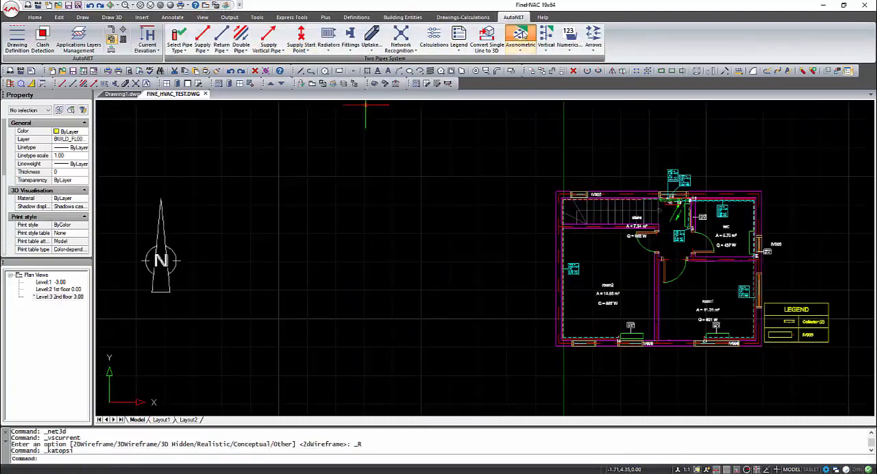
Step: Generate the axonometric diagram with view angles of 315° and 35.2644°, creating the 3D net with horizontal text
left_click(520, 34)
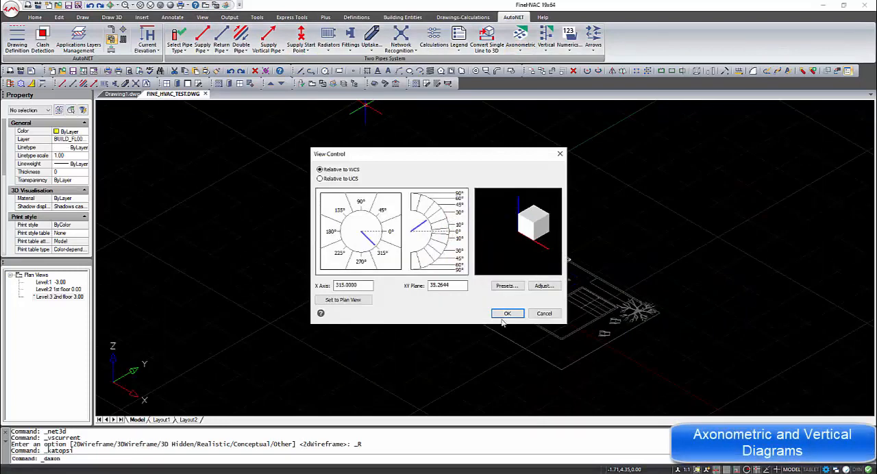
left_click(505, 315)
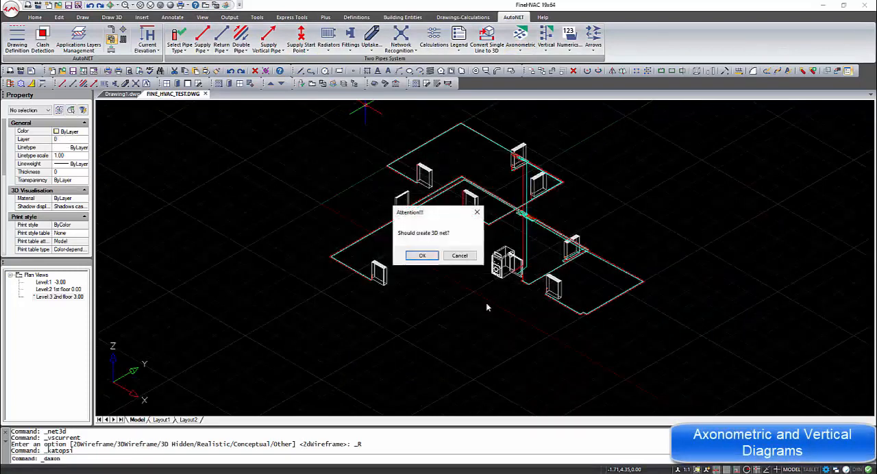
left_click(424, 258)
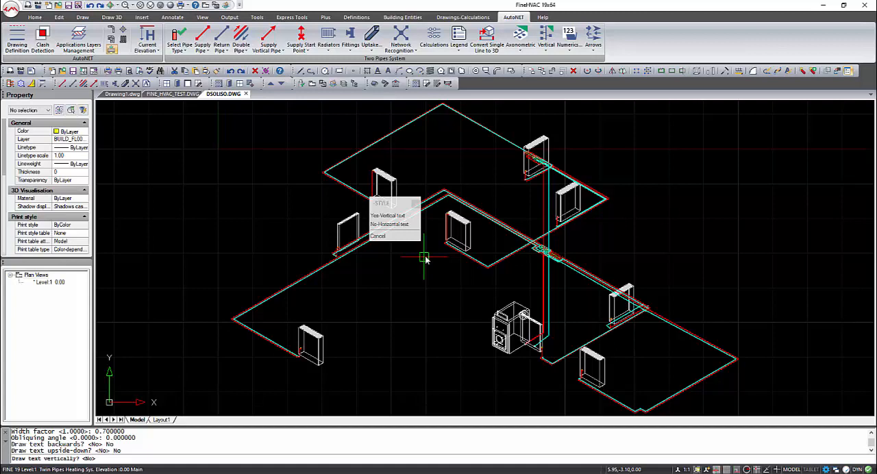
left_click(415, 225)
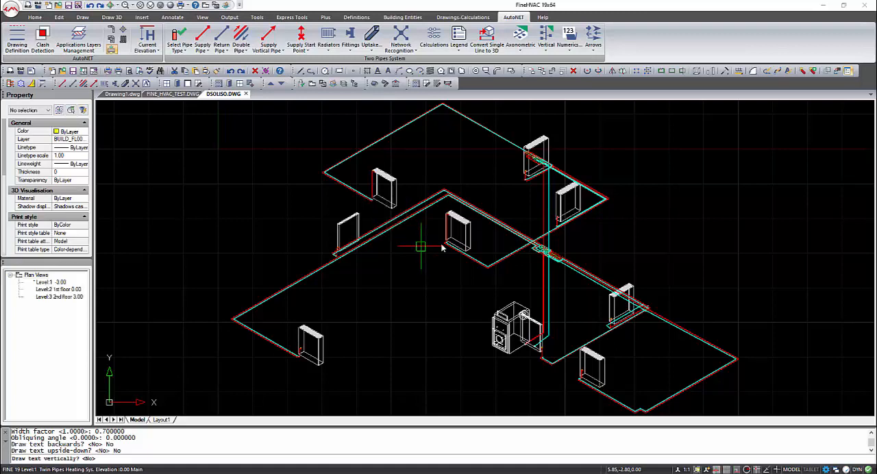
left_click(415, 347)
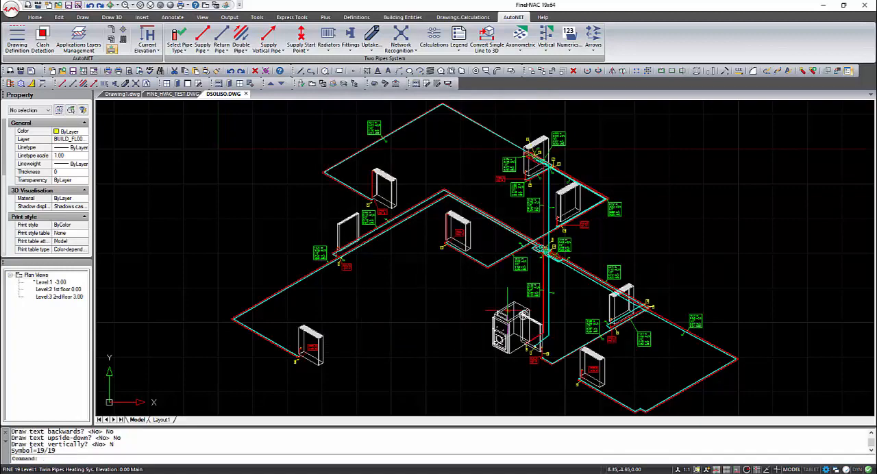
Step: Examine the axonometric diagram's labels and view the network in the Realistic, Conceptual, 3D Hidden and 3D Wireframe visual styles
scroll(527, 263, "up", 5)
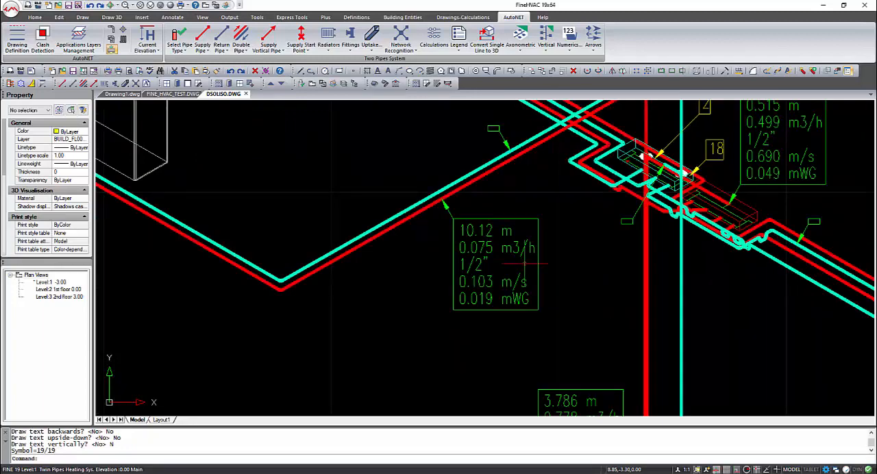
scroll(525, 263, "down", 5)
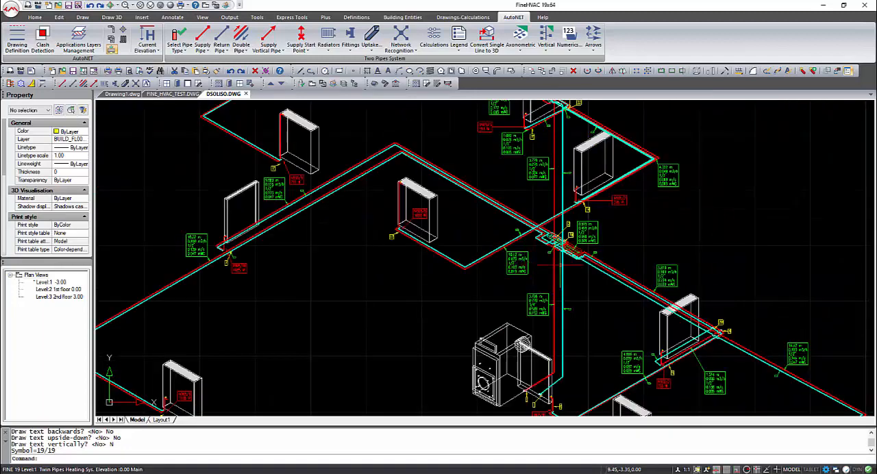
left_click(170, 5)
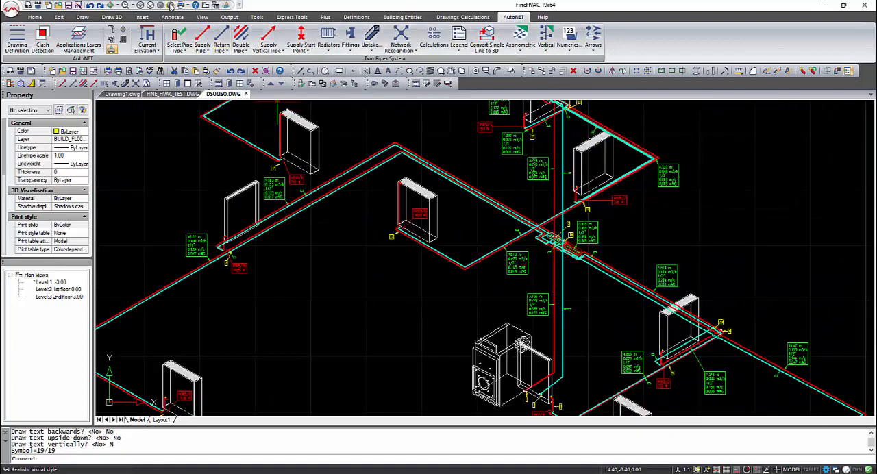
scroll(569, 267, "down", 2)
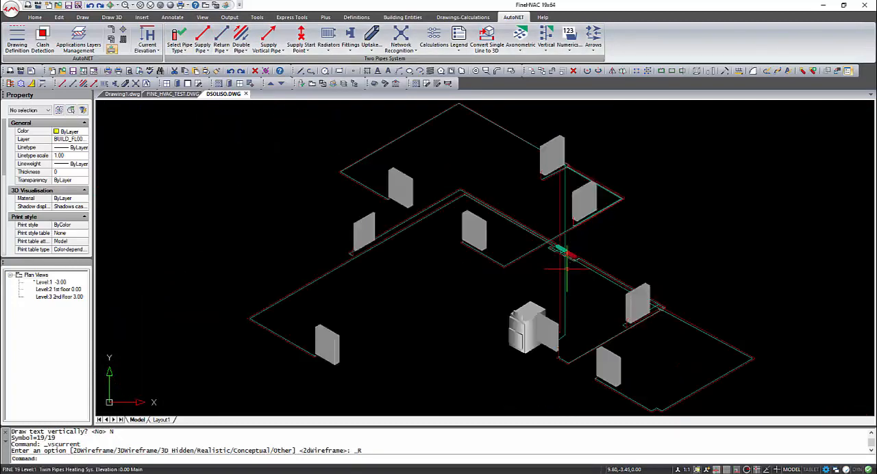
left_click(152, 5)
left_click(146, 5)
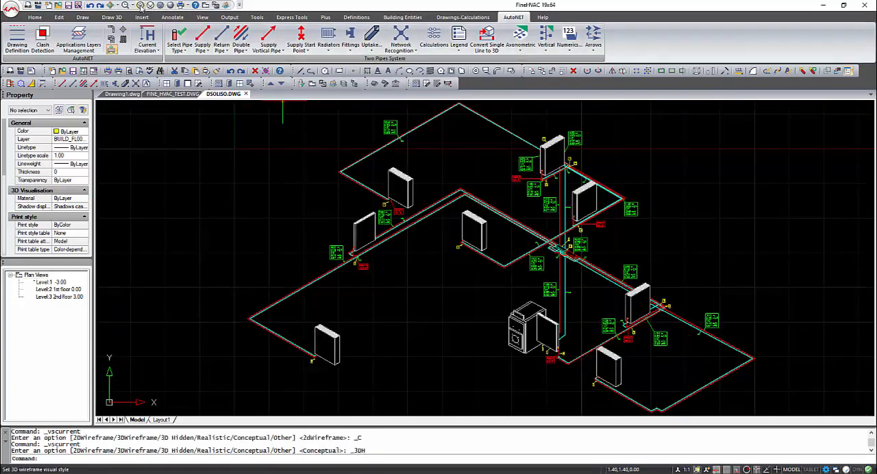
left_click(141, 5)
middle_click_drag(576, 270, 584, 241, "shift")
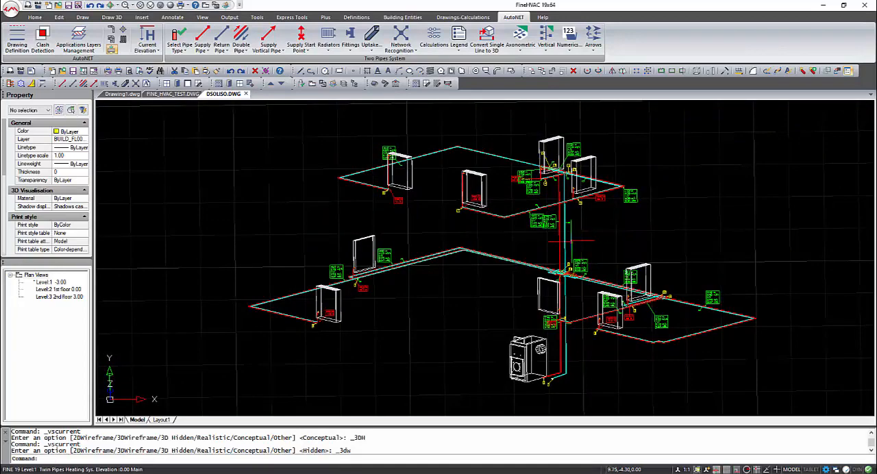
Step: Return to the FINE_HVAC_TEST drawing and generate the vertical diagram from the project's last stored results
left_click(174, 93)
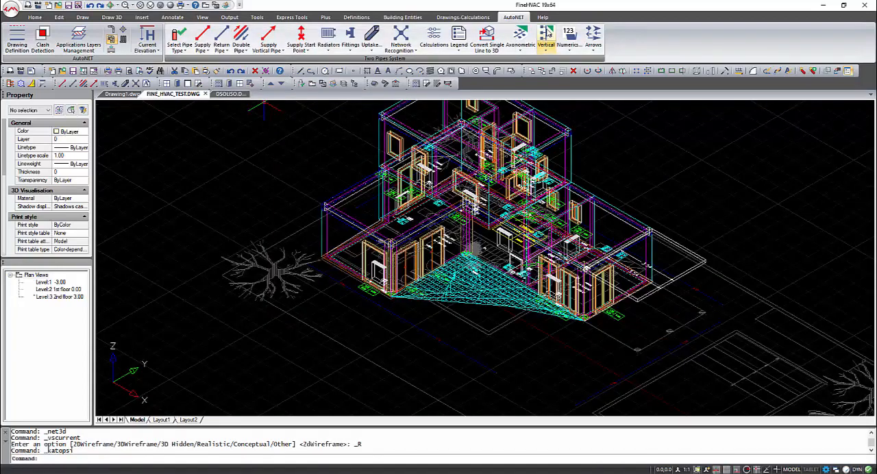
left_click(546, 35)
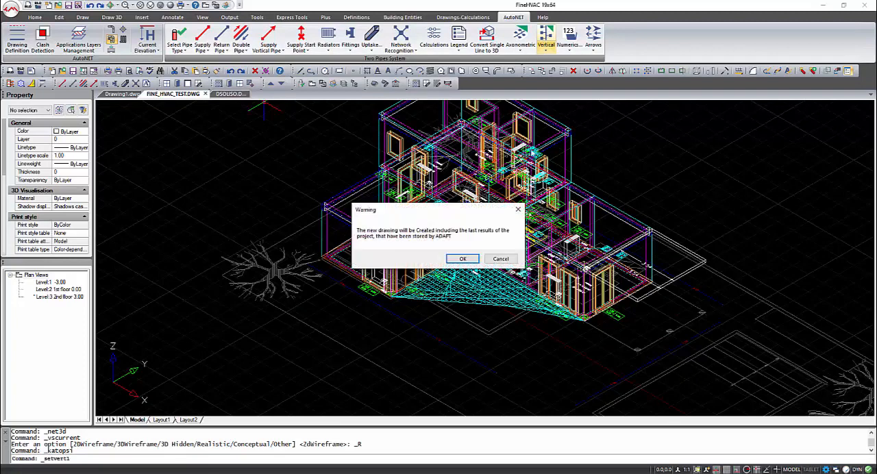
left_click(463, 259)
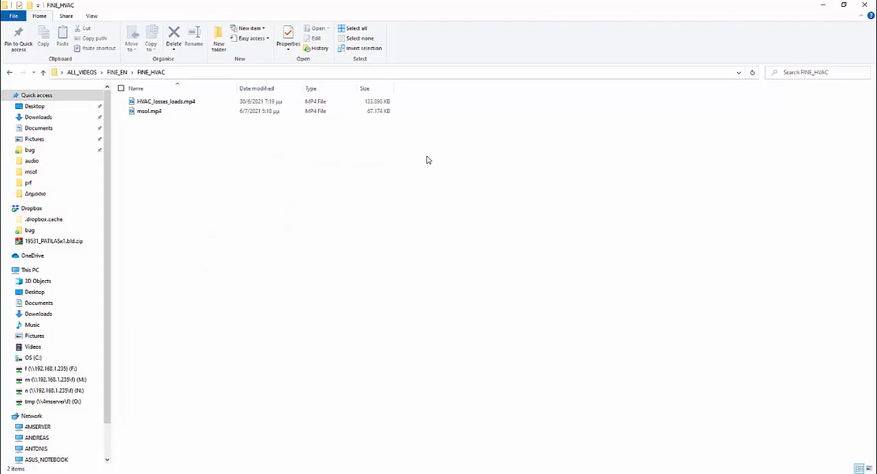
Step: Switch back to FineHVAC and examine the vertical diagram's radiators, pipe sizes and node numbers on the upper level
mouse_move(569, 473)
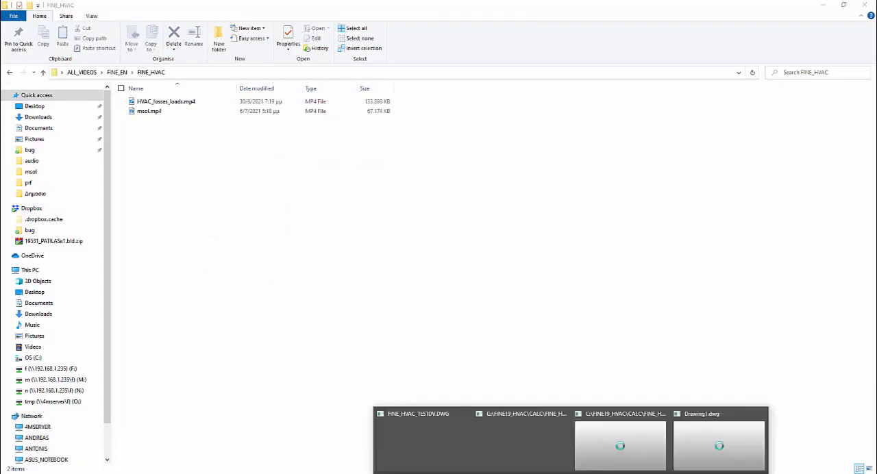
left_click(693, 437)
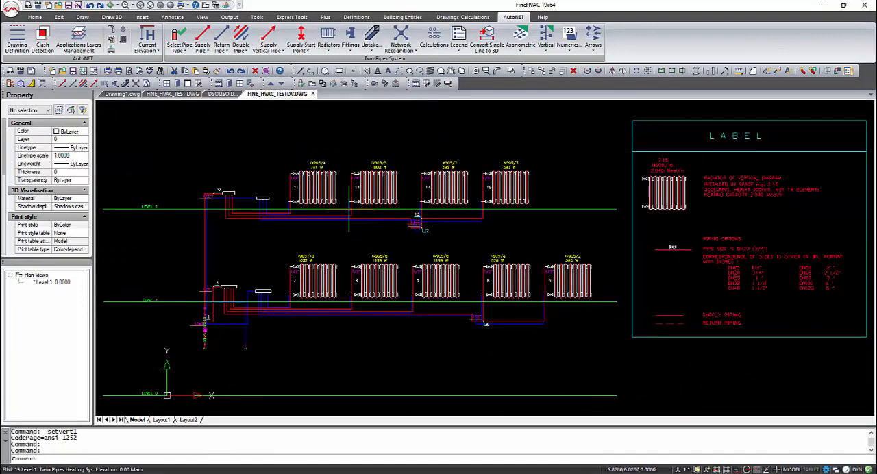
scroll(349, 213, "down", 2)
scroll(322, 175, "up", 3)
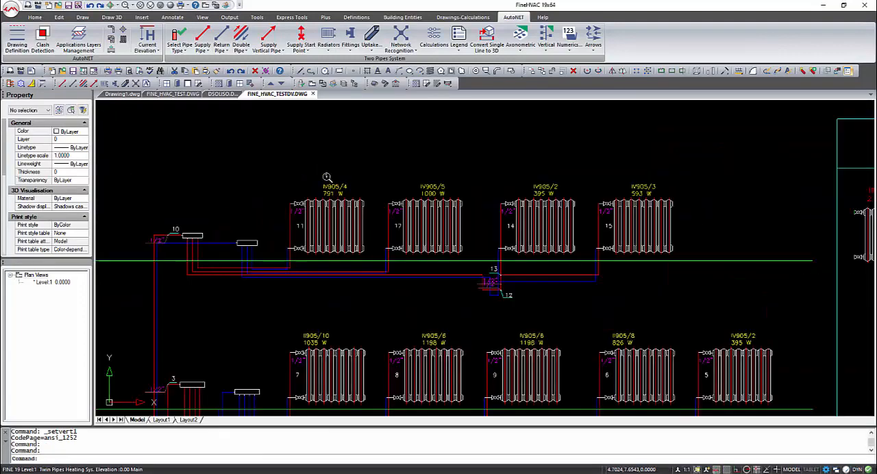
middle_click_drag(574, 211, 452, 213)
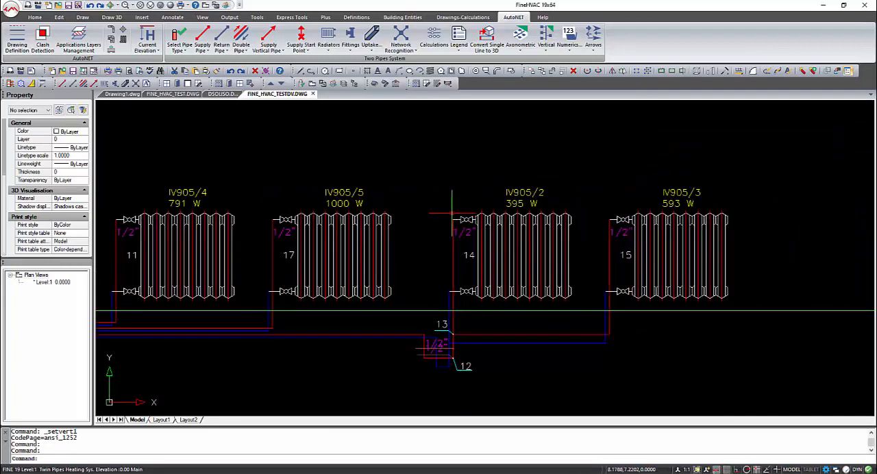
scroll(451, 213, "down", 4)
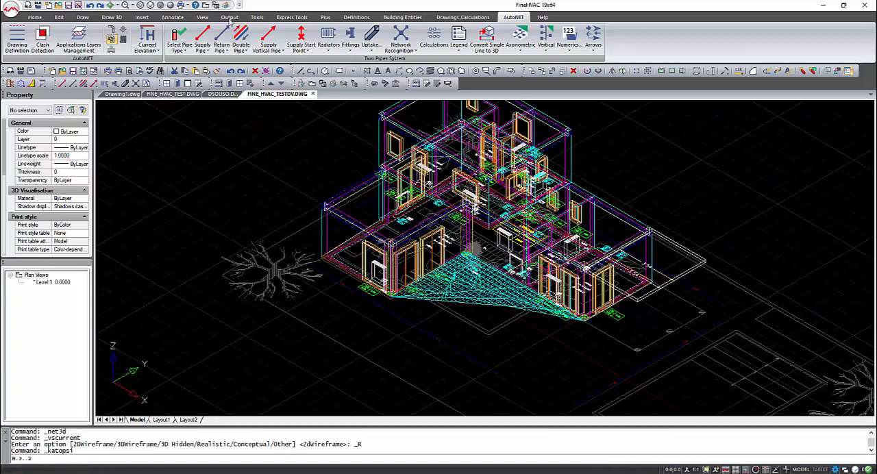
Step: Return to the FINE_HVAC_TEST drawing and display the building's 2nd floor in plan view
left_click(206, 7)
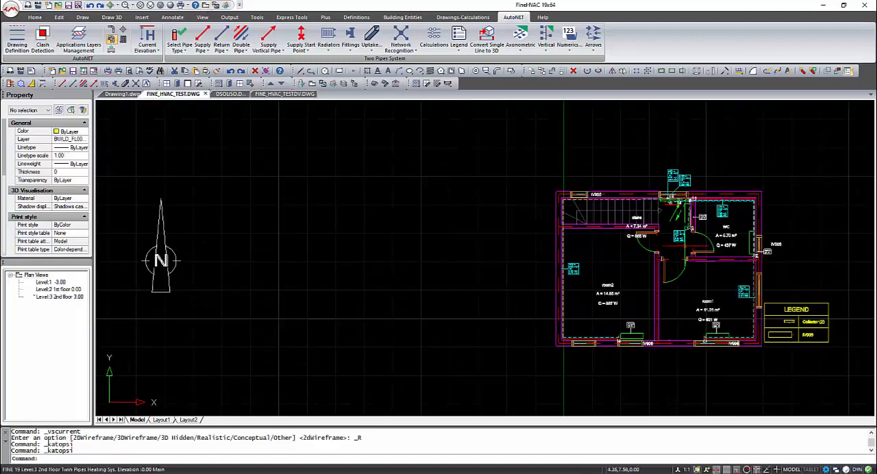